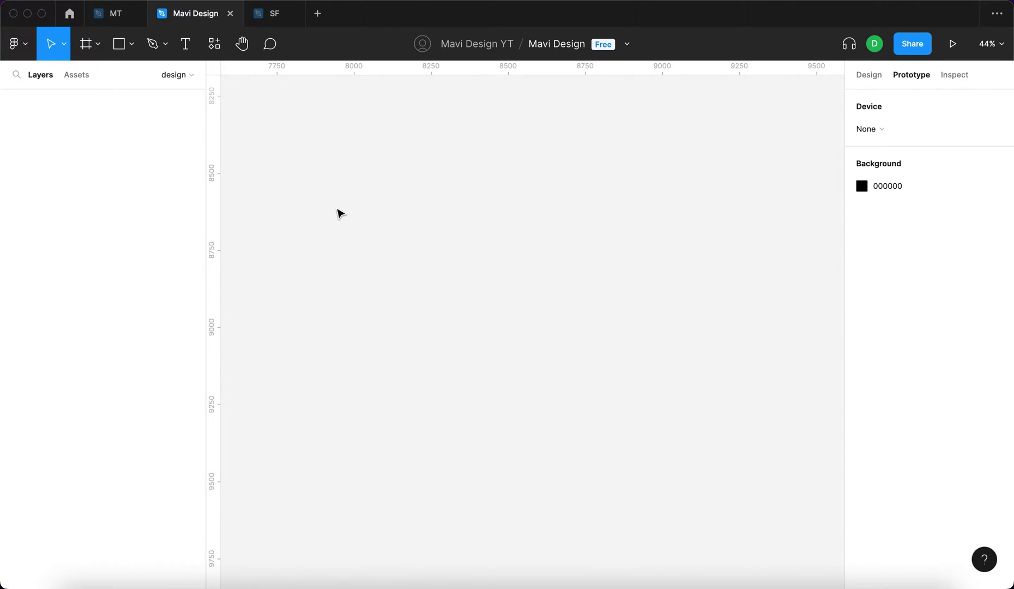
Draw a circle on the empty canvas and set its width and height to 16
key(shift+0)
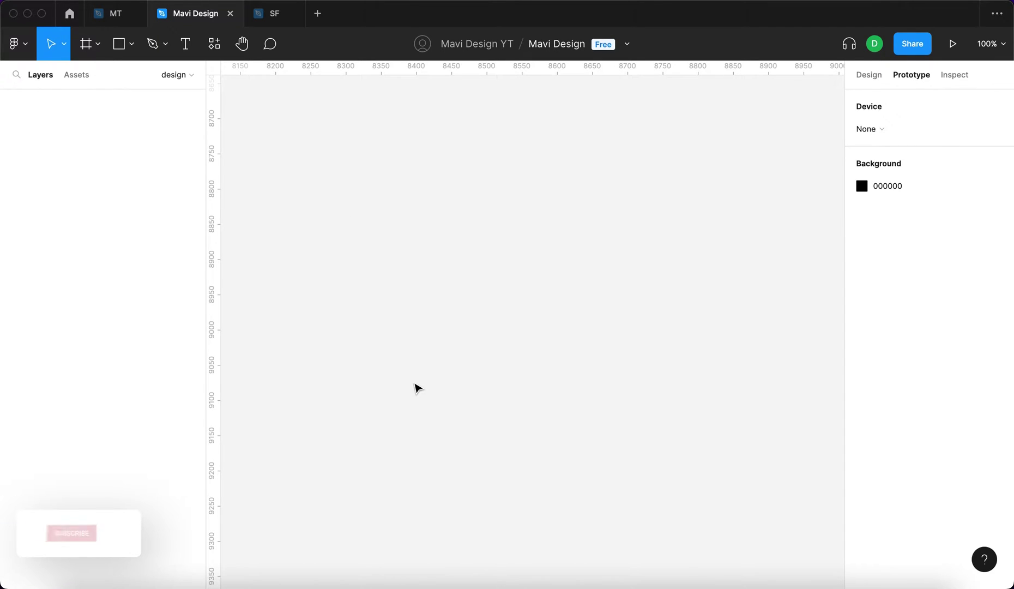
key(o)
click(520, 249)
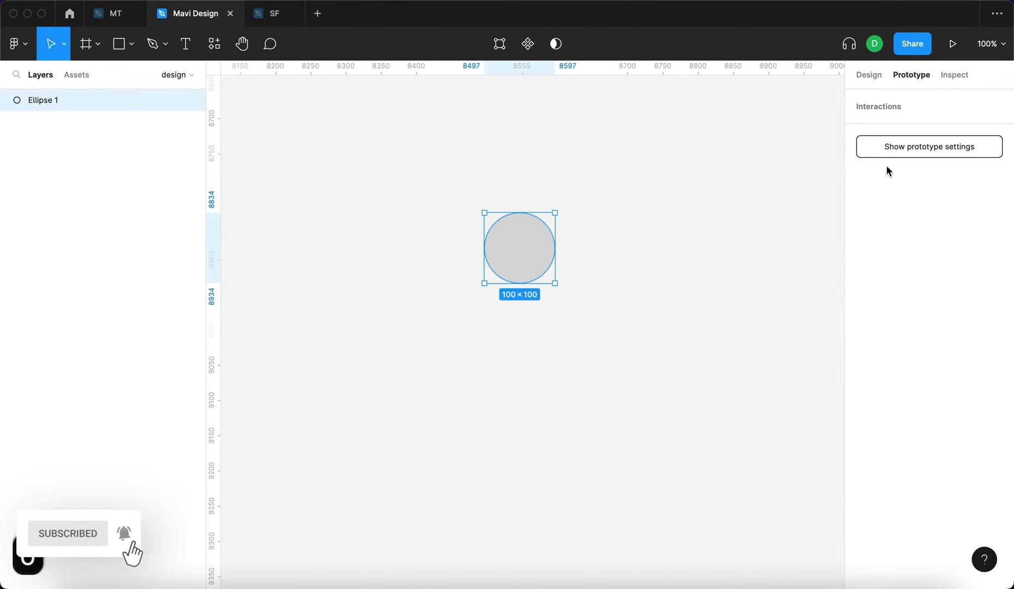
click(871, 81)
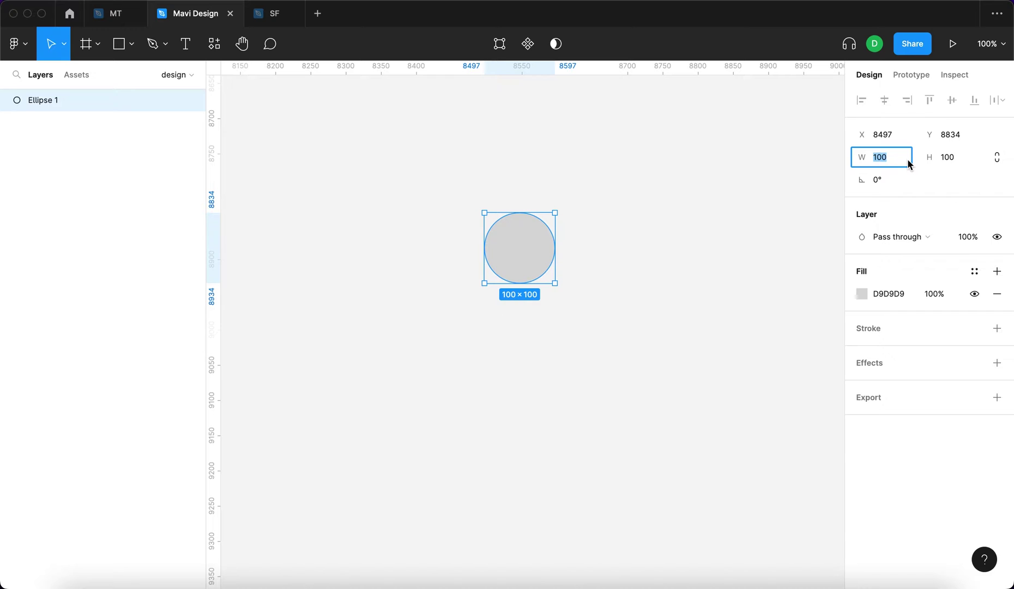
key(shift+1)
key(BackSpace)
text(16)
key(Tab)
text(16)
key(Return)
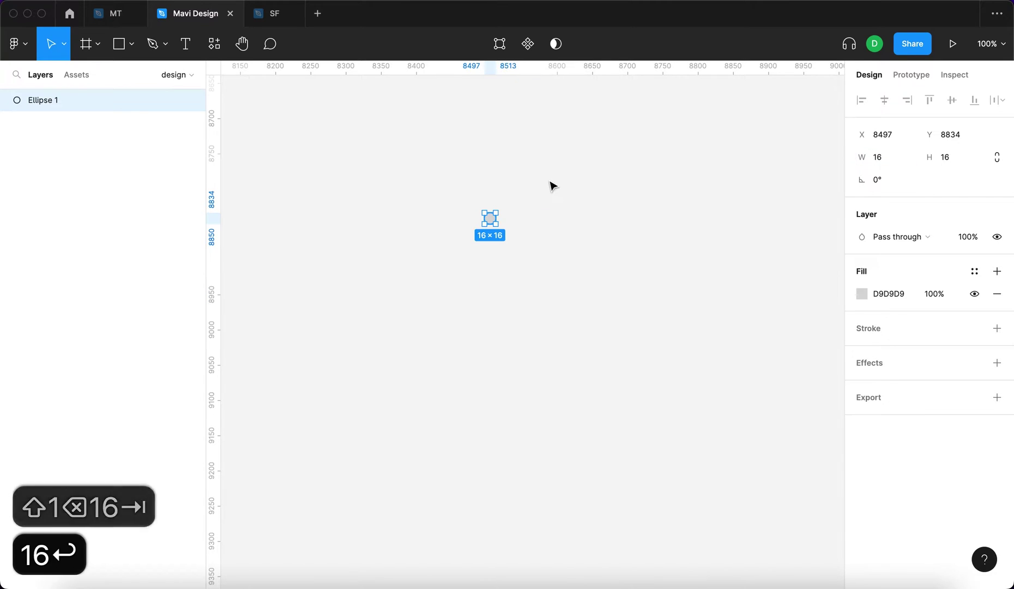
Give the circle a black inside stroke of width 2 and remove its fill
key(super+0)
scroll(483, 282, up, 5)
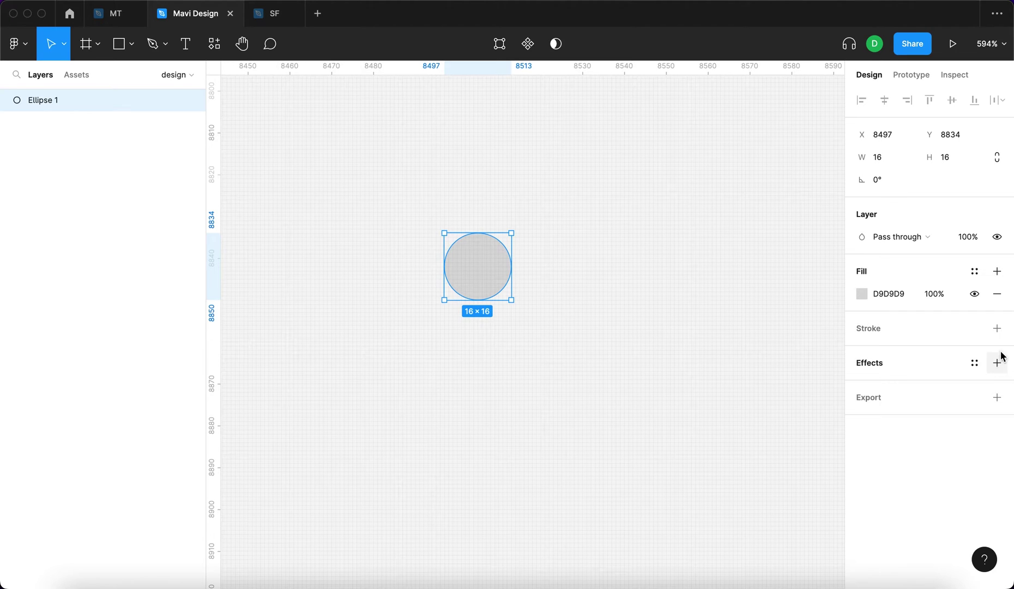
click(997, 329)
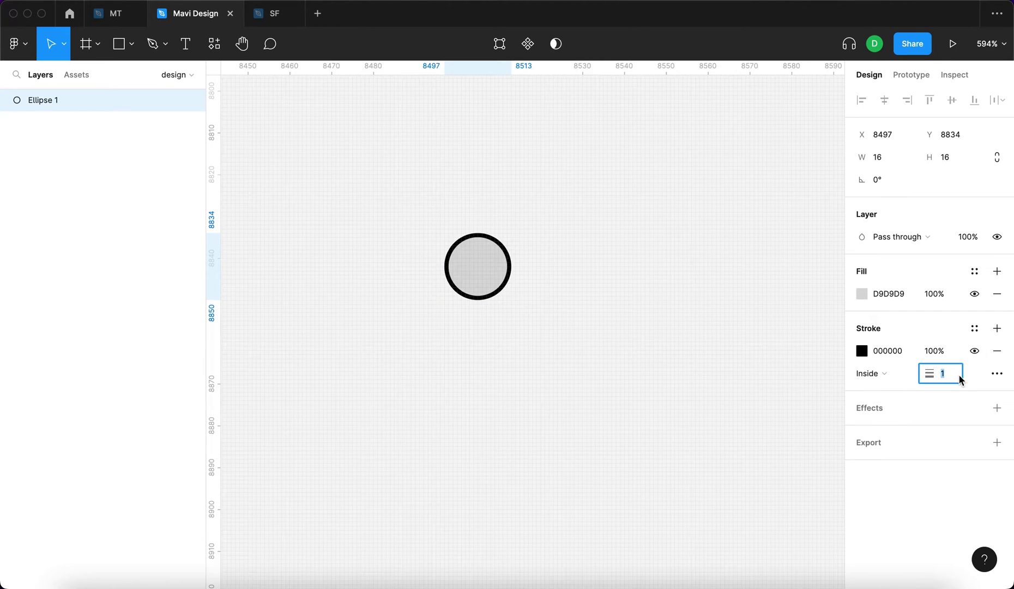
key(Up)
key(Return)
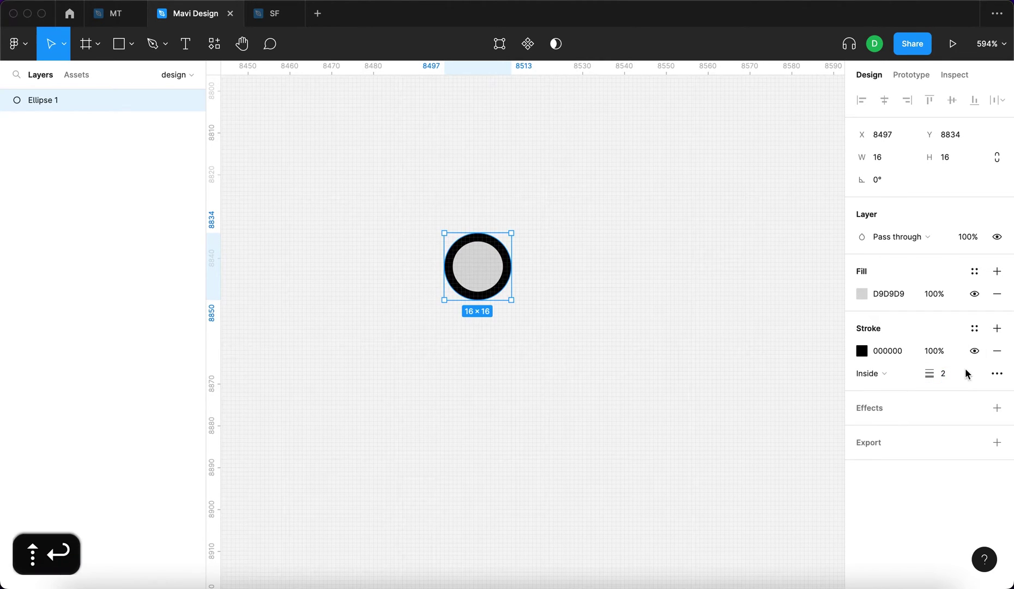
click(997, 294)
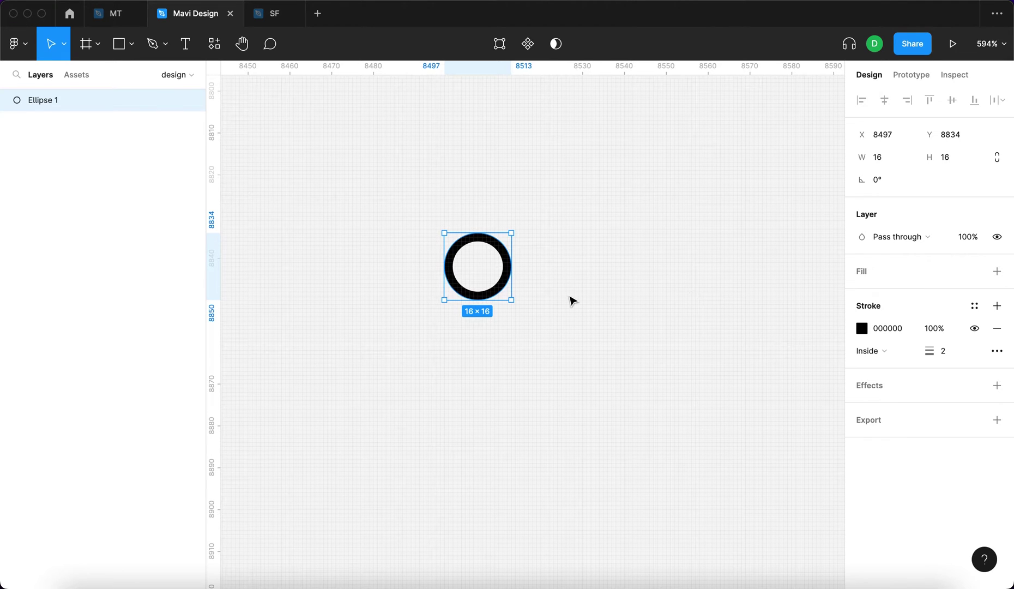
Rename the circle layer as "radio button" and convert it into a component
key(super+r)
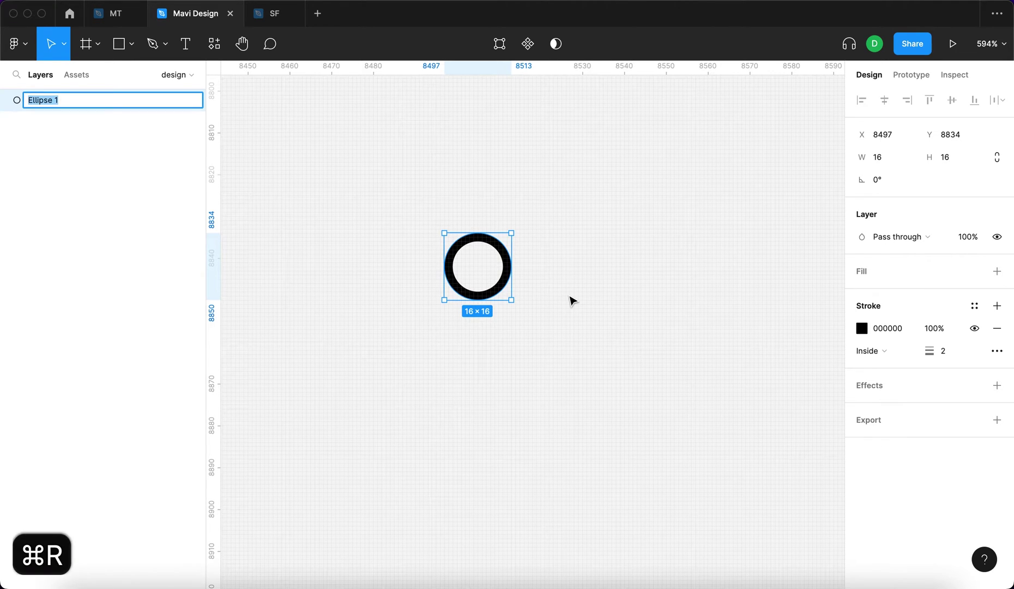
text(radio button)
key(Return)
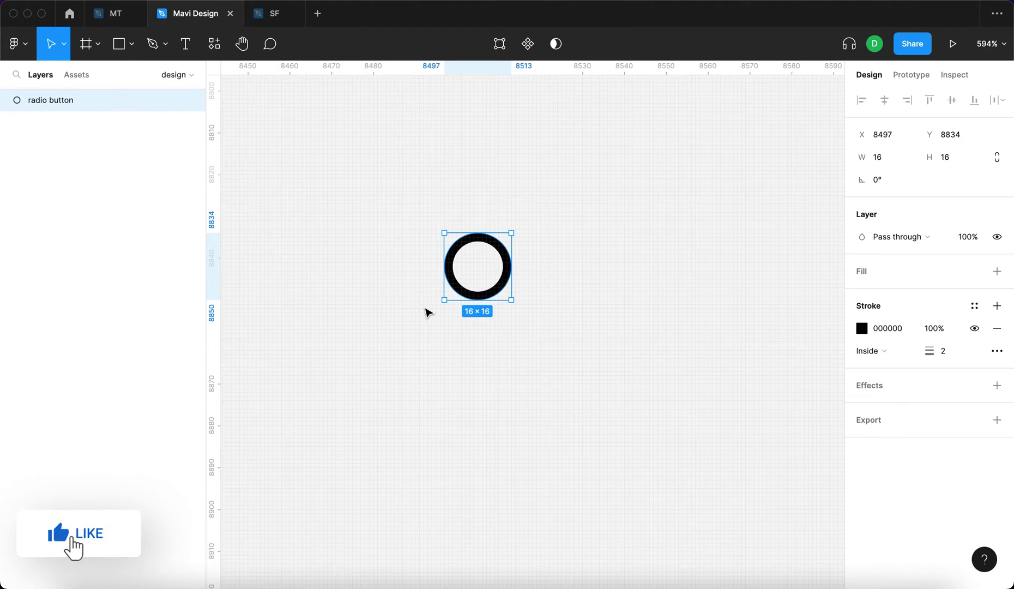
click(537, 46)
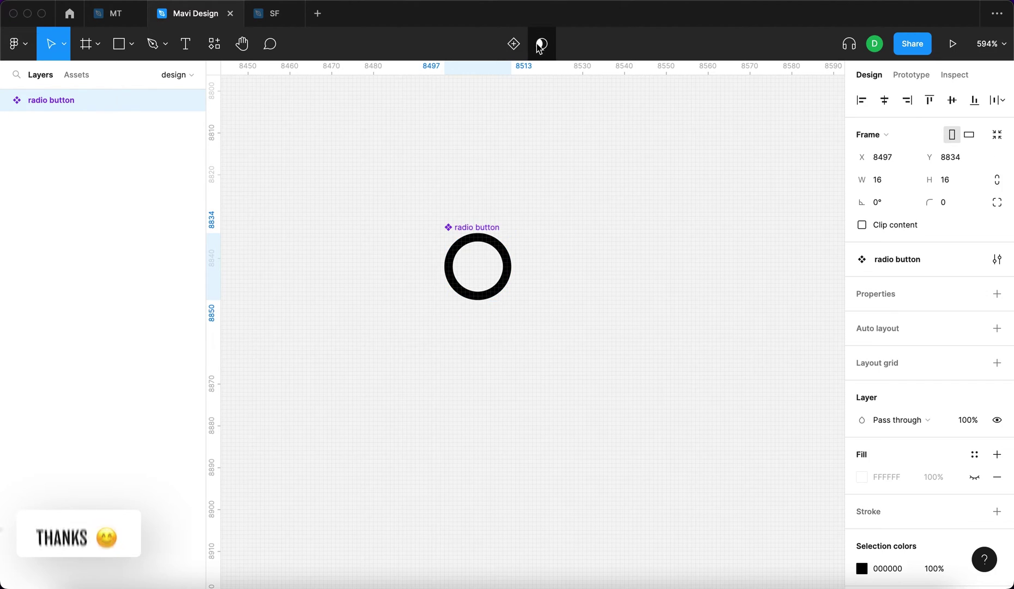
drag(483, 231, 402, 144)
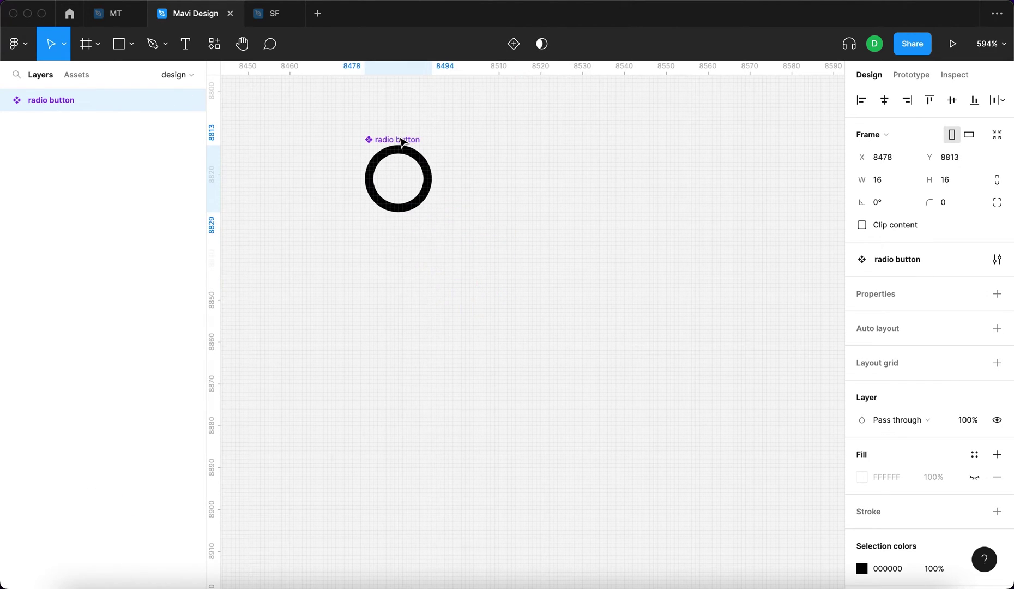
Add two variants to the radio button component and shift the component set up and to the left
click(514, 44)
scroll(537, 267, down, 3)
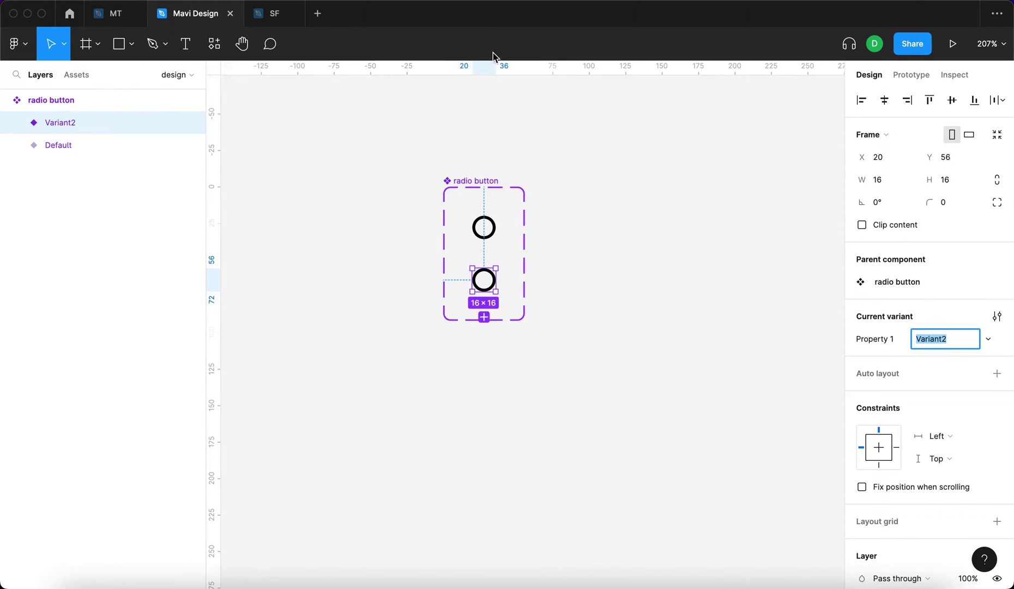
click(484, 318)
click(627, 234)
click(501, 187)
drag(501, 187, 443, 154)
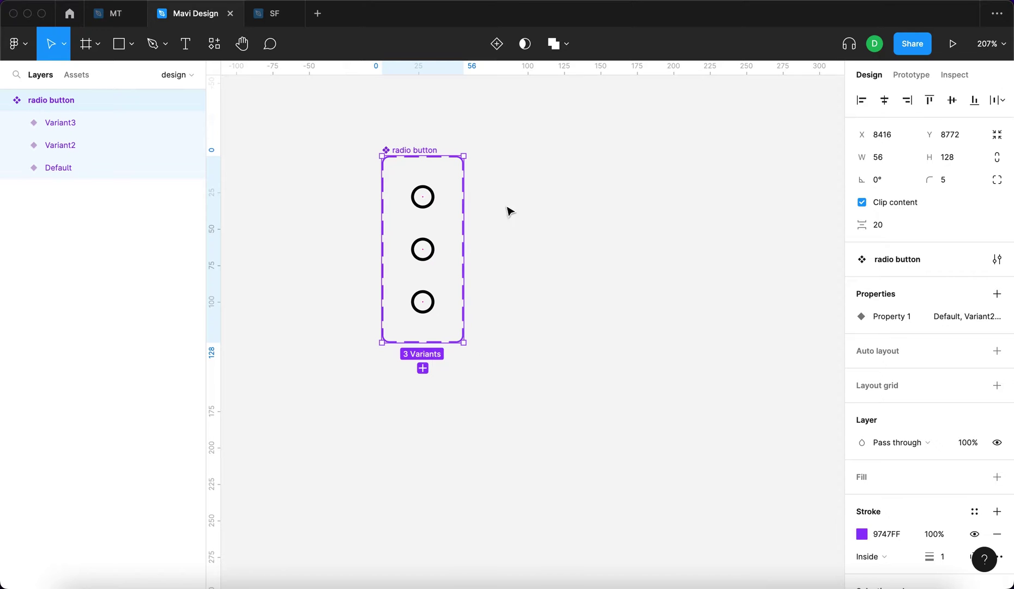
click(543, 230)
Rename the component set's variant property "Property 1" as "state"
click(409, 160)
click(973, 321)
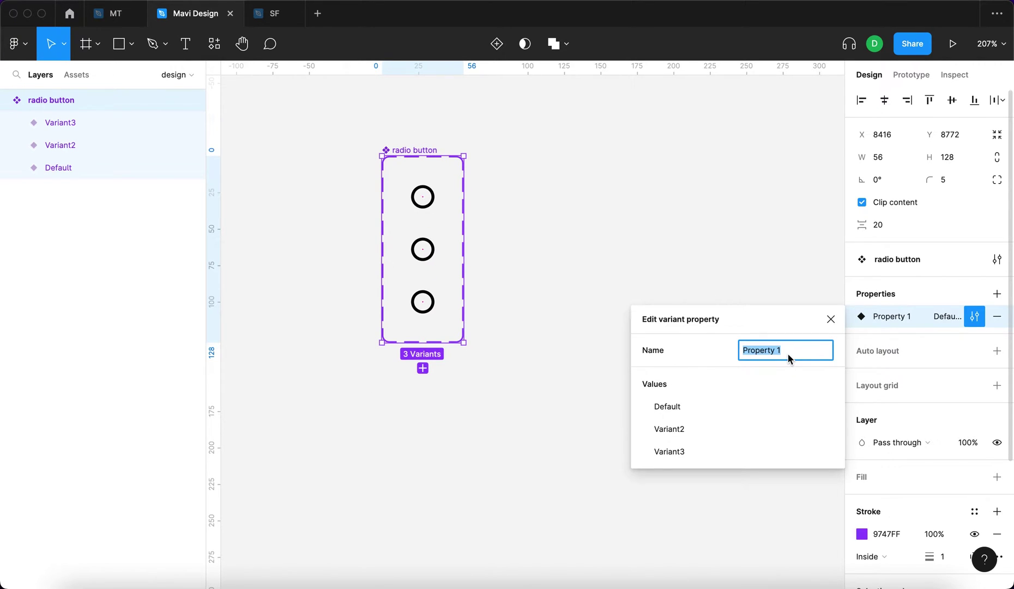
text(sa)
key(BackSpace)
text(tate)
key(Return)
click(631, 250)
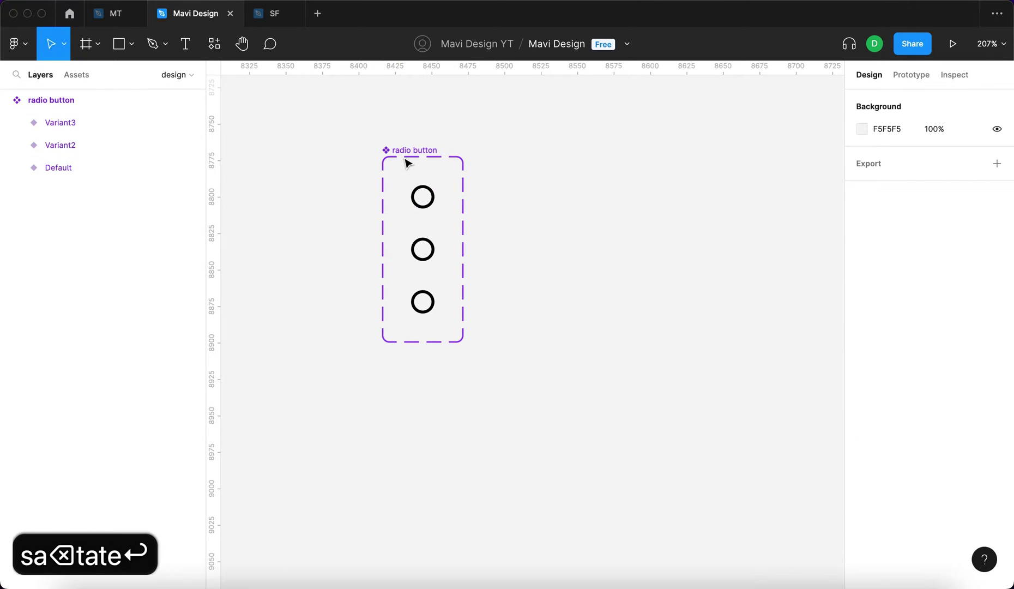
Set the state value of the middle radio button variant to "hover"
click(407, 162)
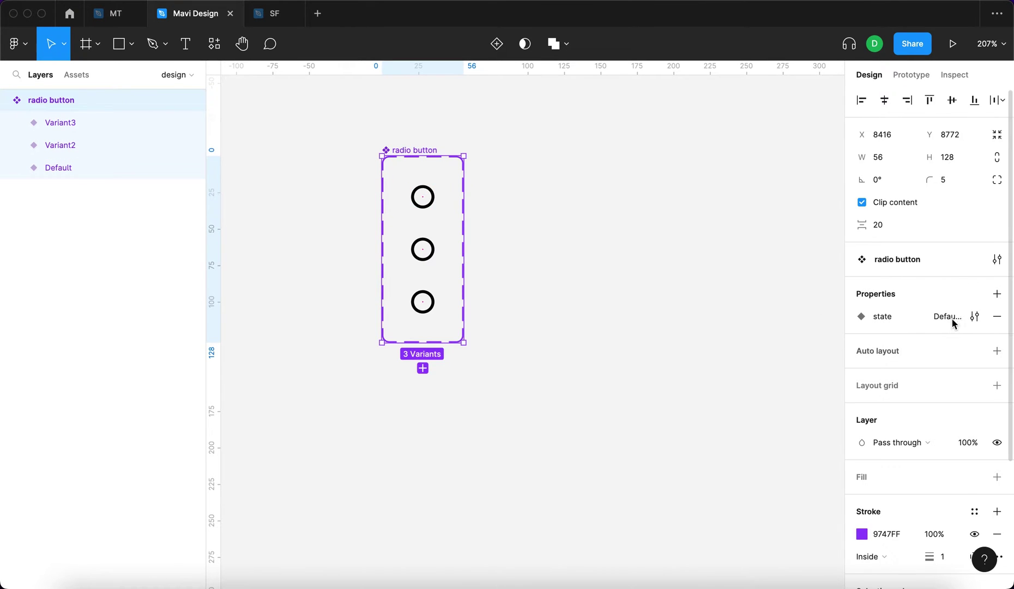
click(422, 198)
click(933, 341)
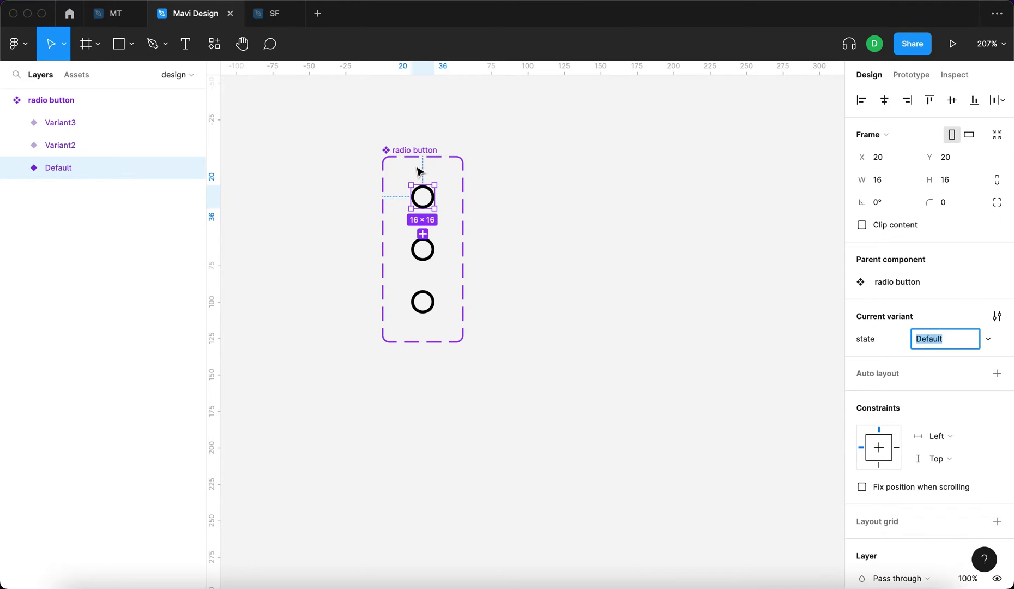
click(432, 255)
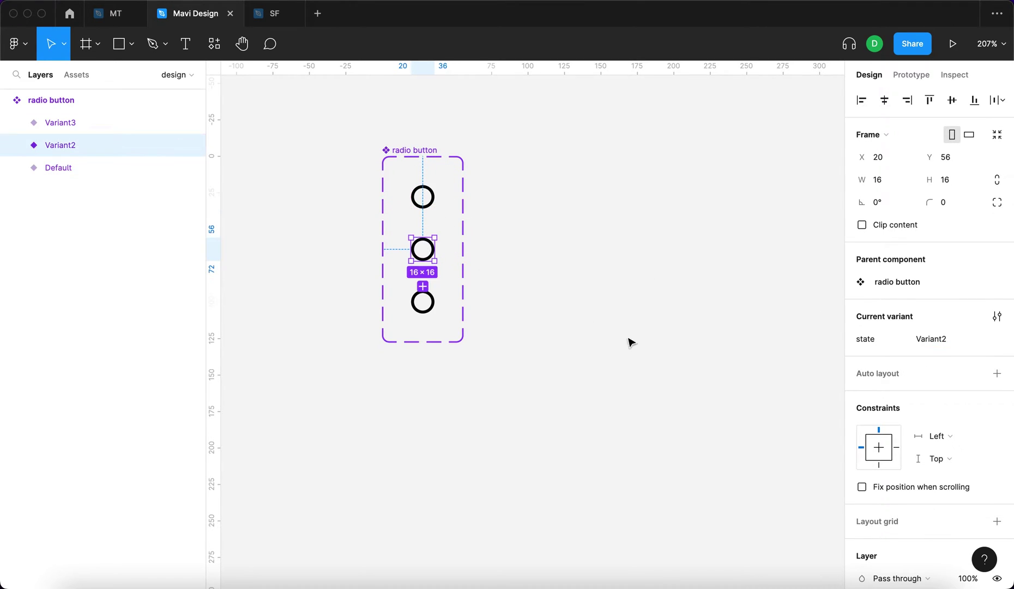
click(946, 343)
text(hover)
key(Return)
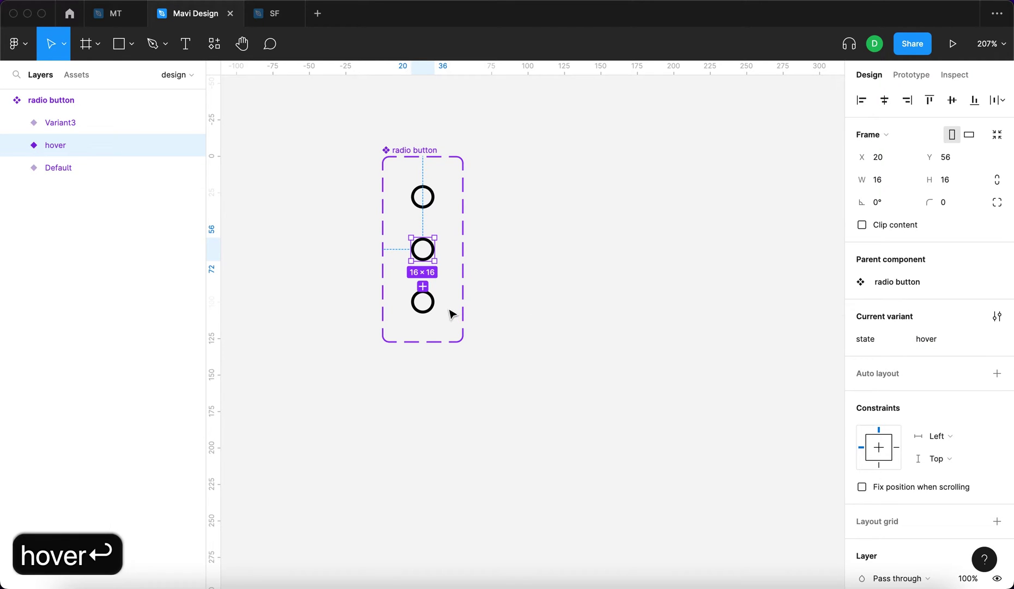
Set the state value of the lowest radio button variant to "selected"
click(431, 308)
click(955, 340)
text(selected)
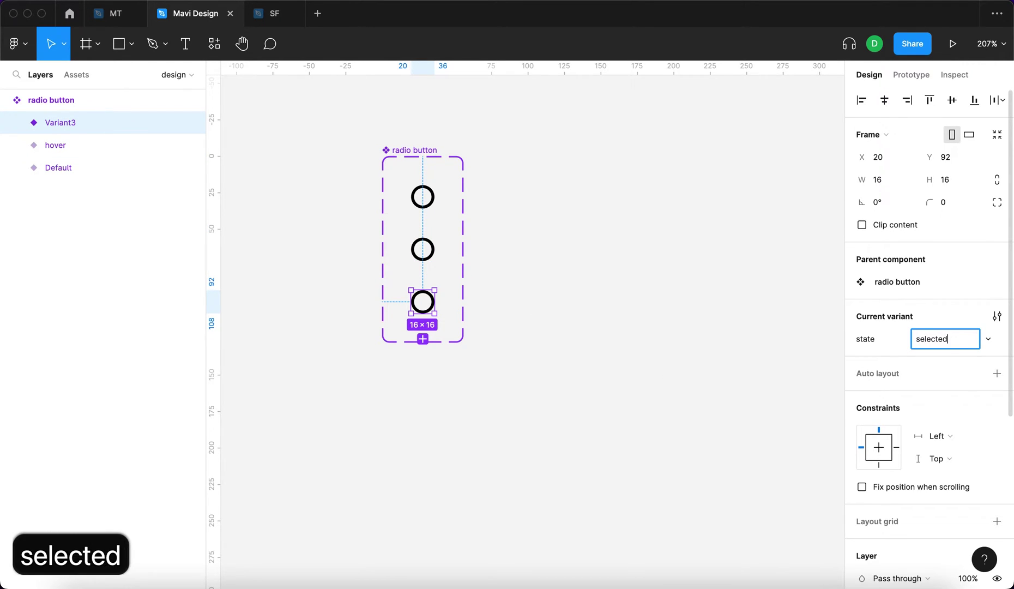
key(Return)
click(425, 251)
scroll(371, 234, up, 5)
scroll(371, 277, down, 5)
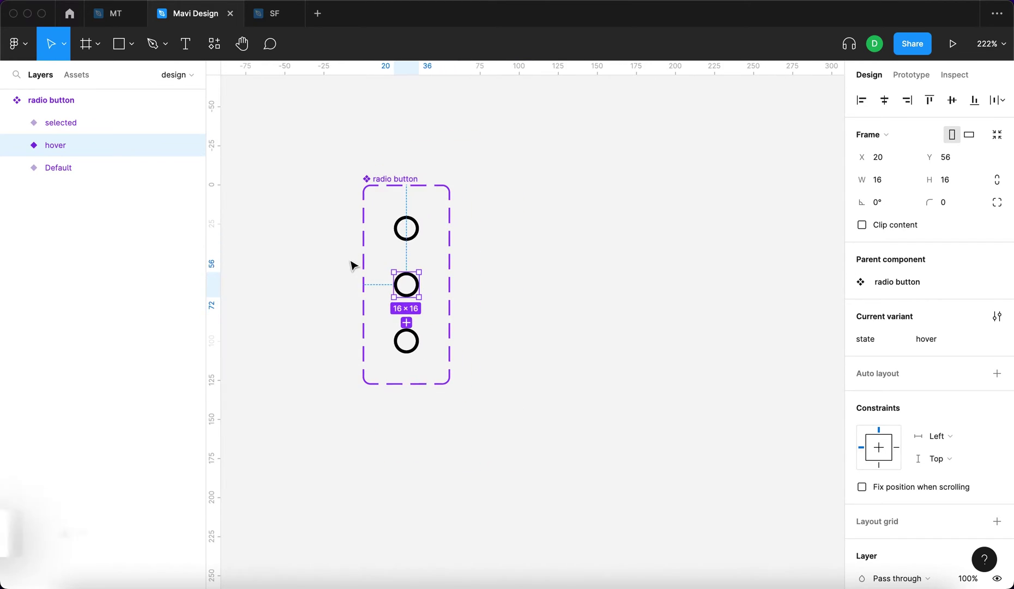
click(502, 409)
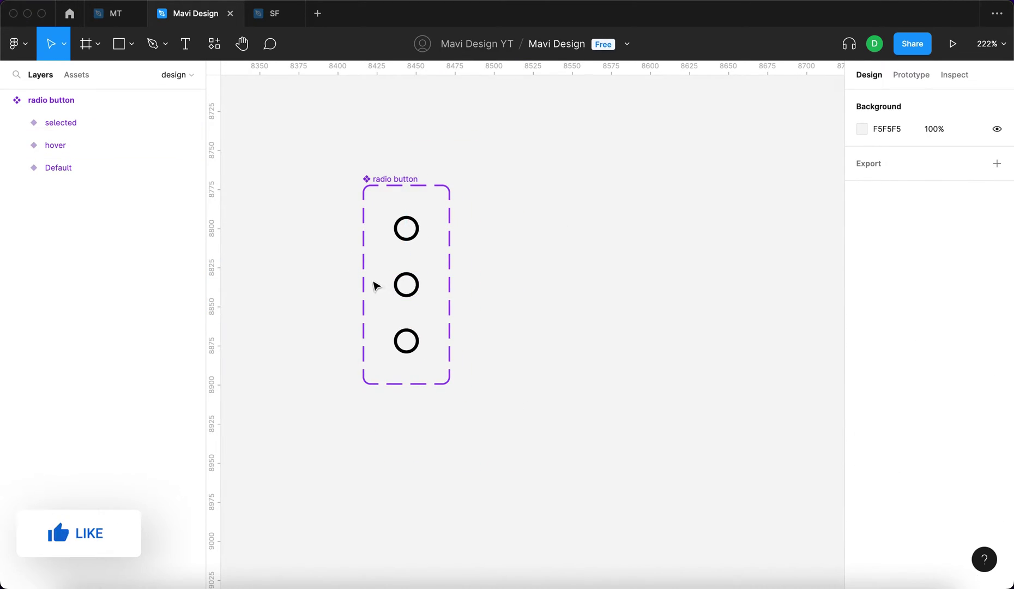
Lower the stroke opacity of the circle inside the Default variant to 30%
scroll(375, 284, up, 4)
click(404, 239)
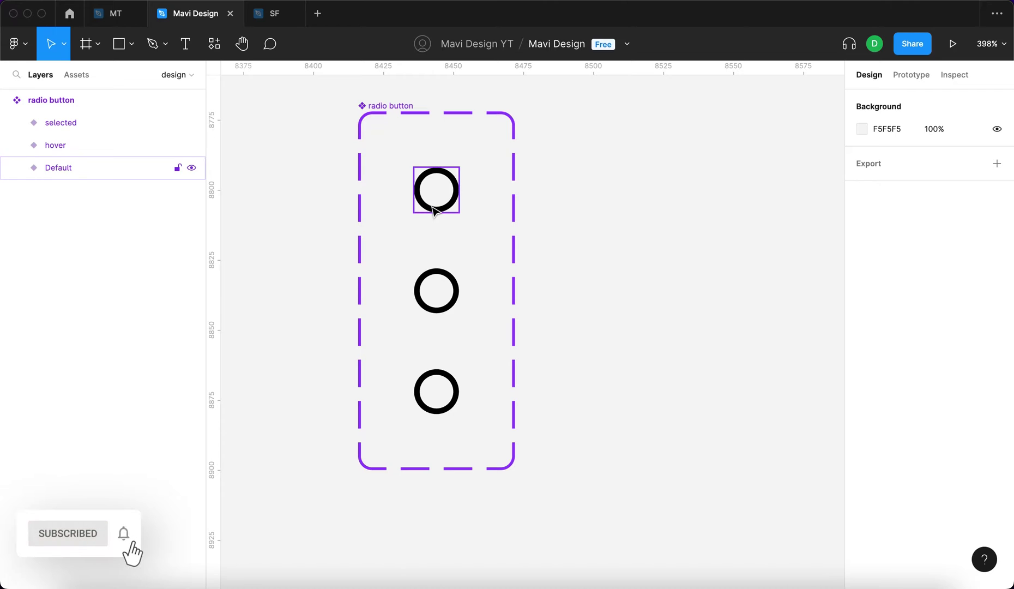
click(434, 209)
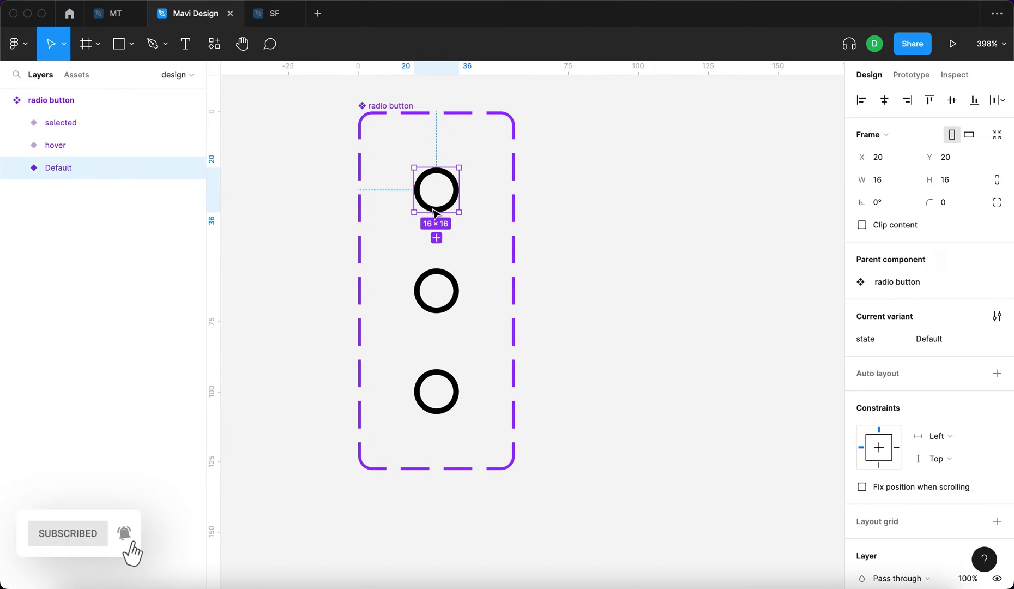
click(17, 168)
click(100, 189)
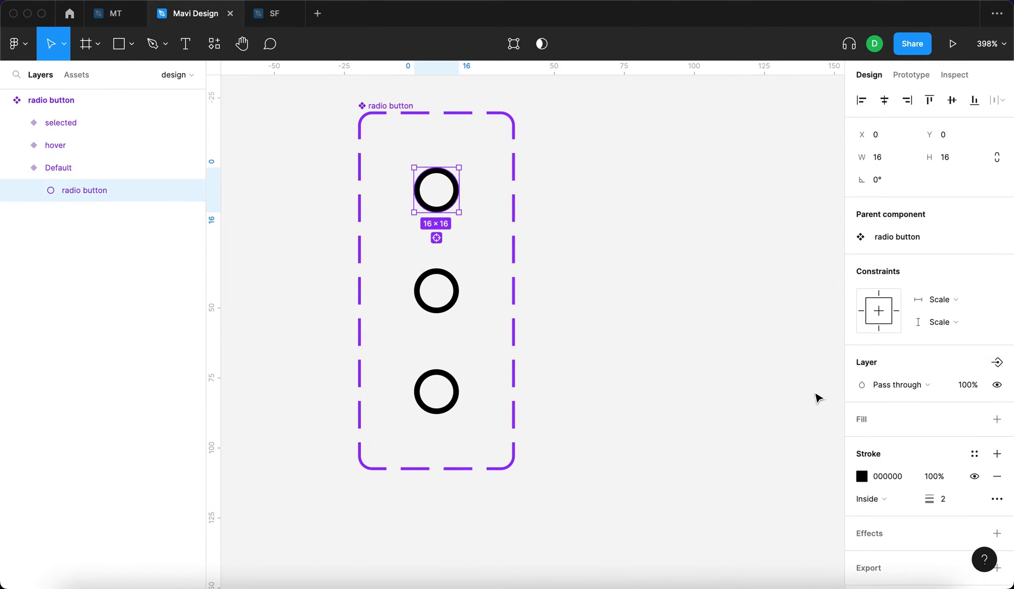
click(861, 477)
click(934, 476)
key(shift+Down)
key(shift+Down)
key(shift+Down)
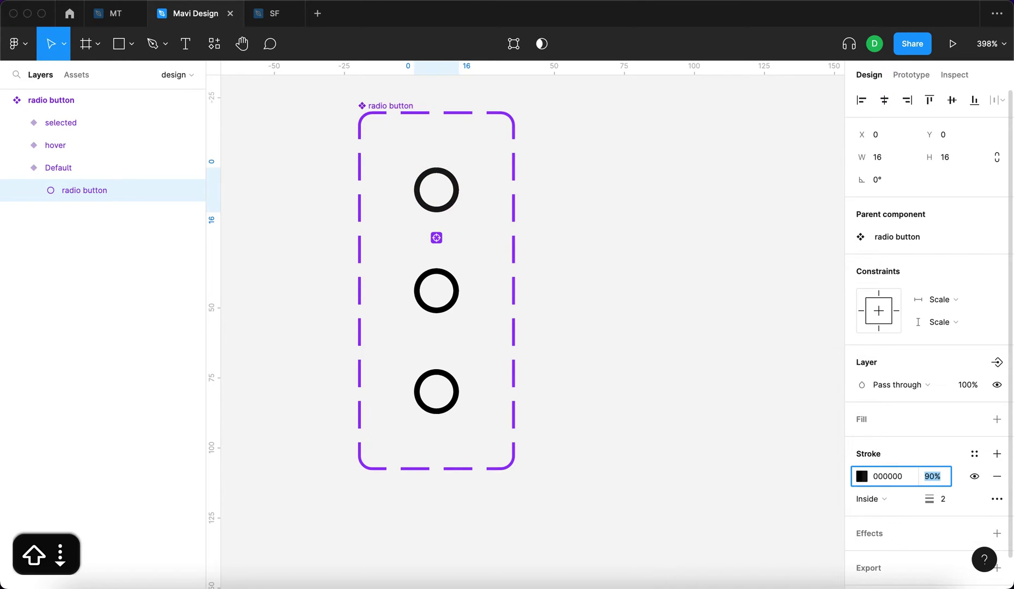
key(shift+Down)
key(shift+Down)
key(shift+Down)
key(shift+Down)
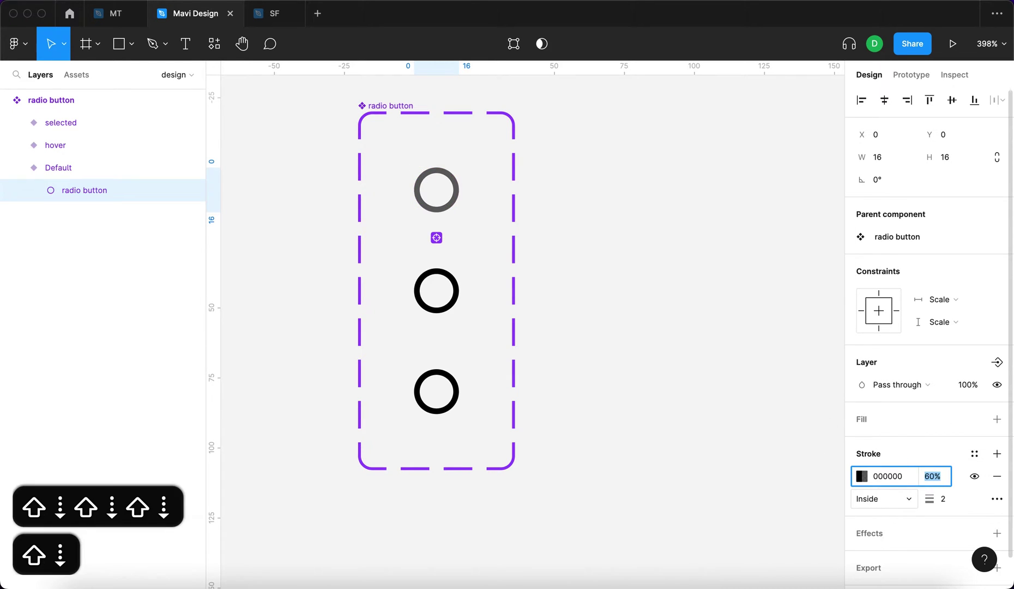
key(shift+Up)
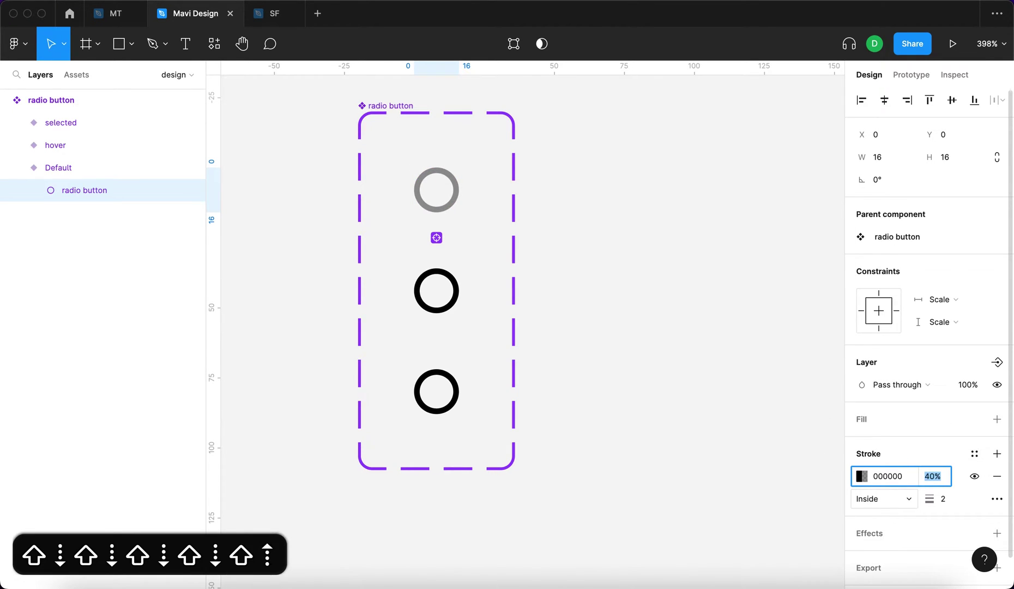
key(shift+Down)
key(shift+Down)
key(shift+Up)
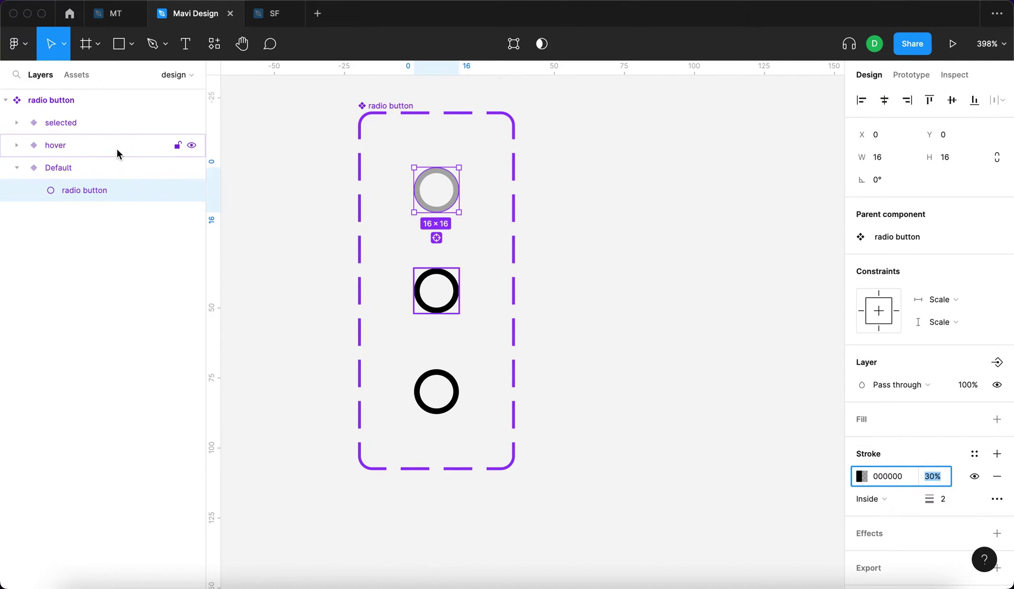
Lower the stroke opacity of the circle inside the hover variant to 70%
click(92, 150)
click(17, 145)
click(87, 167)
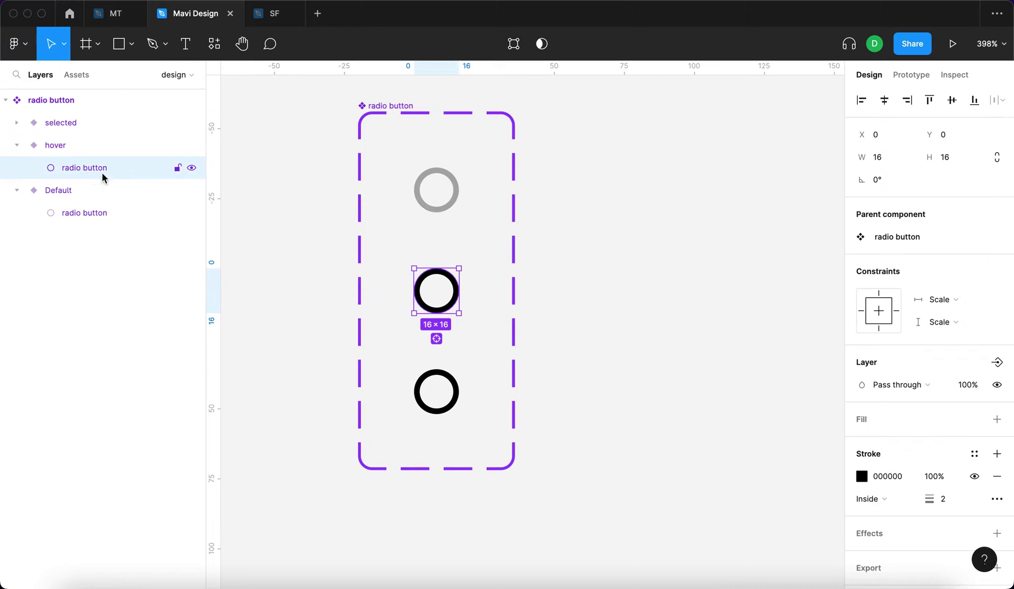
click(933, 476)
key(shift+Down)
key(shift+Down)
key(shift+Down)
key(shift+Down)
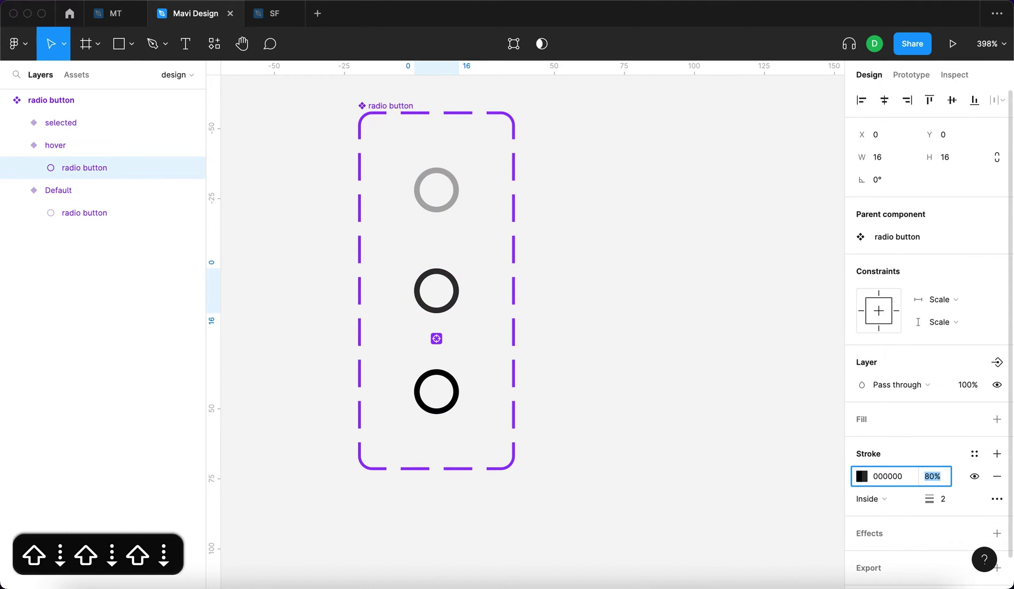
key(shift+Up)
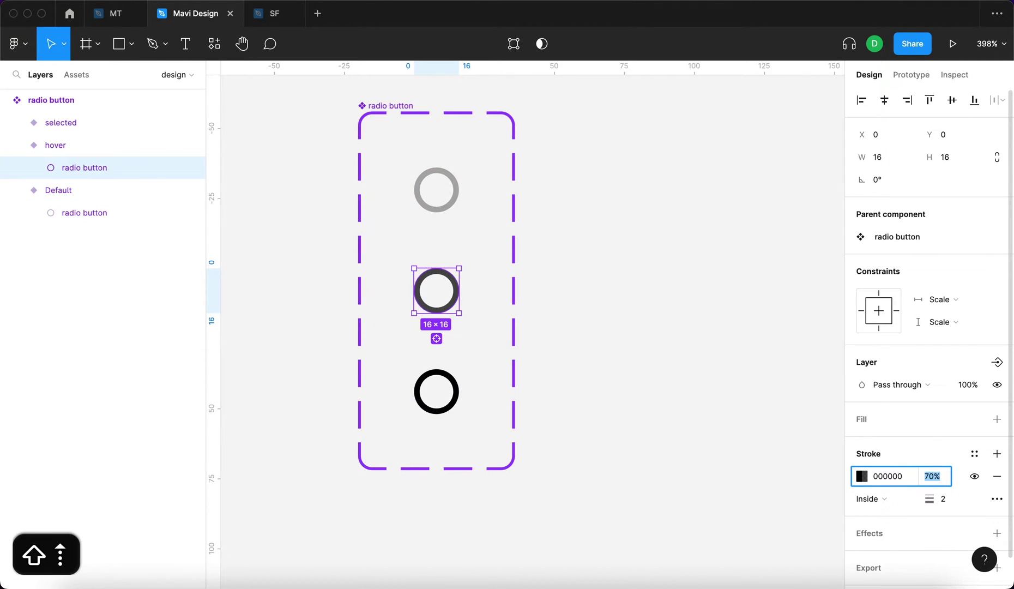
key(Return)
Add an 8 × 8 circle centred inside the ring of the selected variant
click(446, 403)
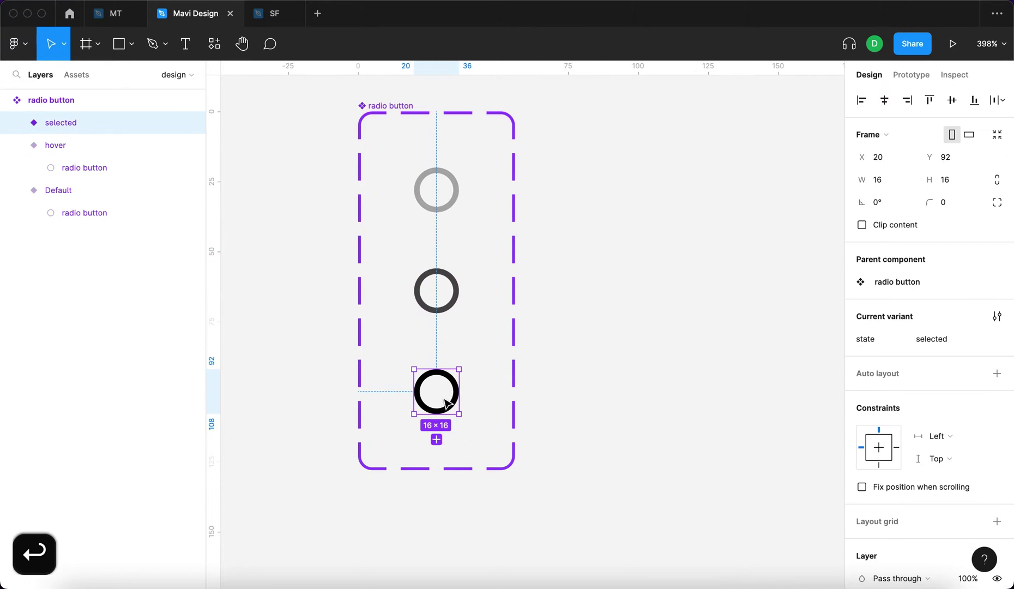
scroll(372, 390, up, 5)
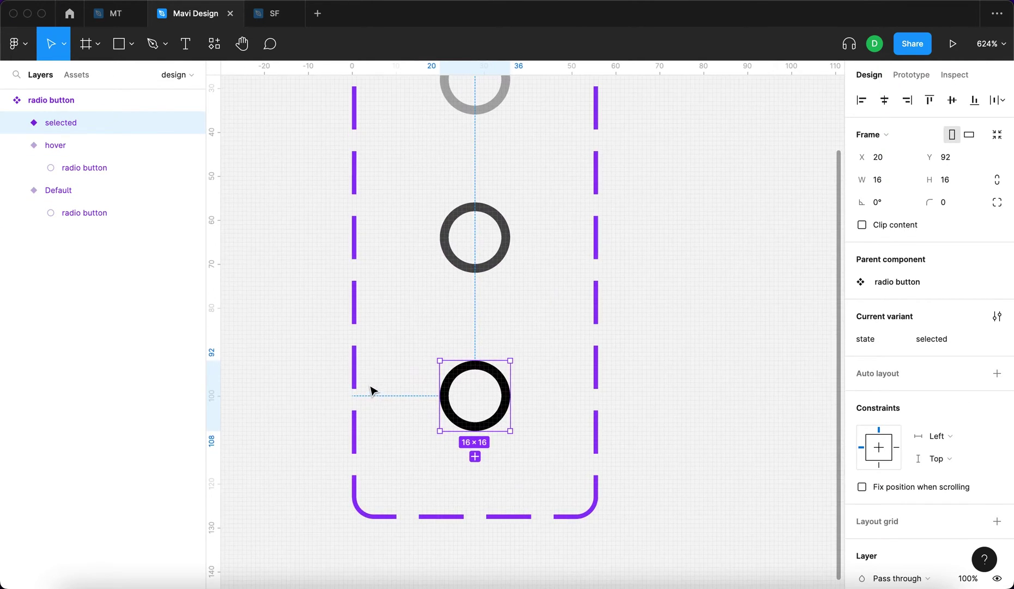
key(o)
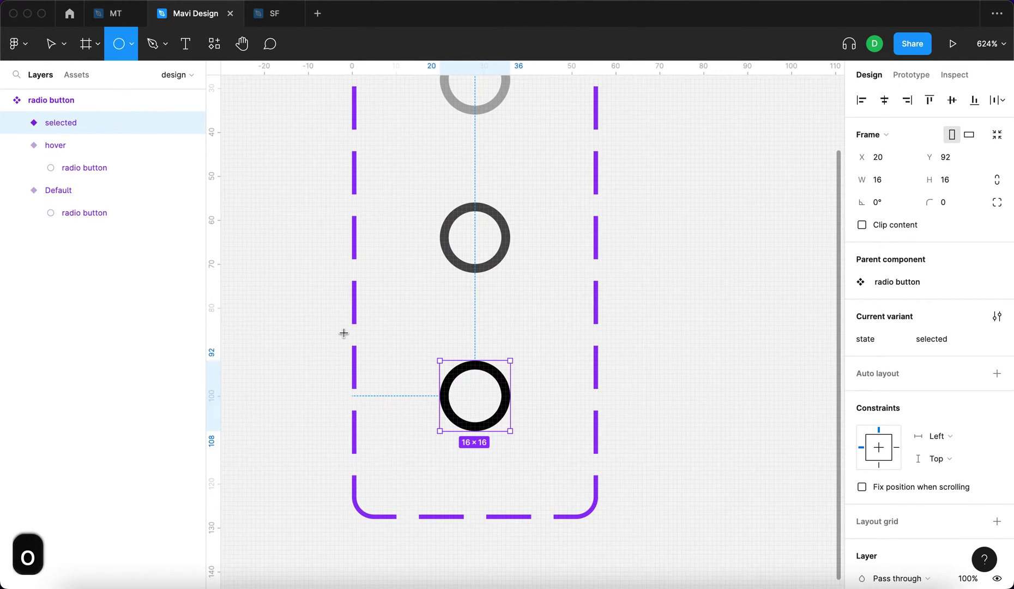
click(479, 387)
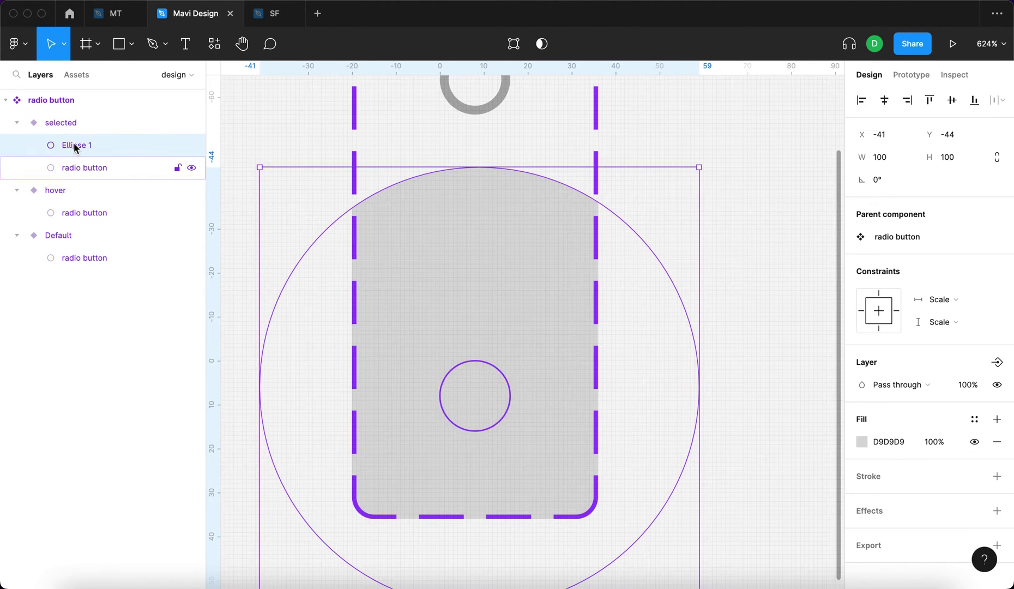
click(55, 124)
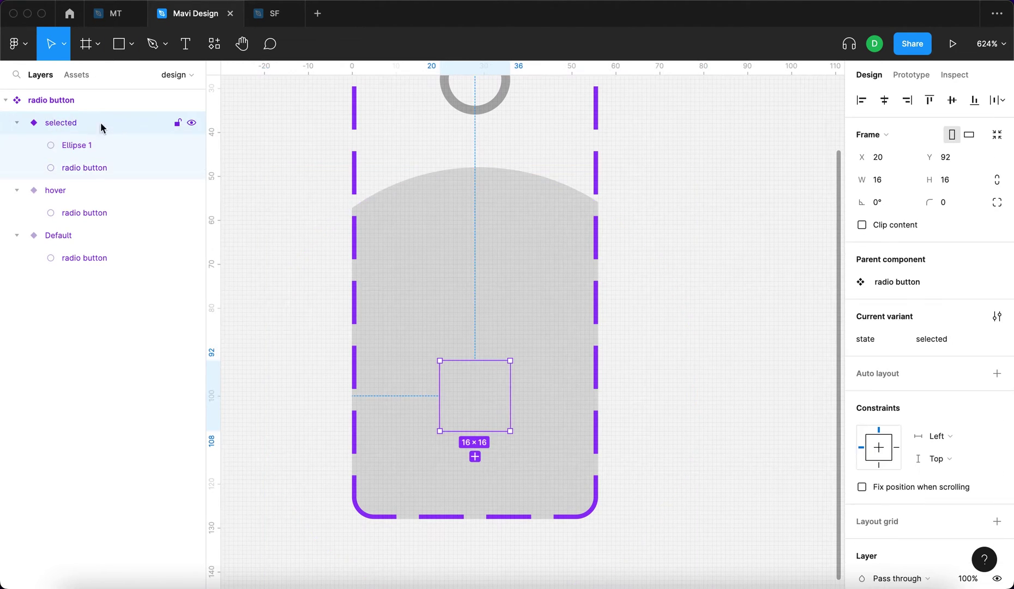
click(117, 147)
drag(470, 162, 488, 377)
scroll(654, 409, up, 2)
Set the fill of the new inner circle in the selected variant to black, hex 0
click(896, 445)
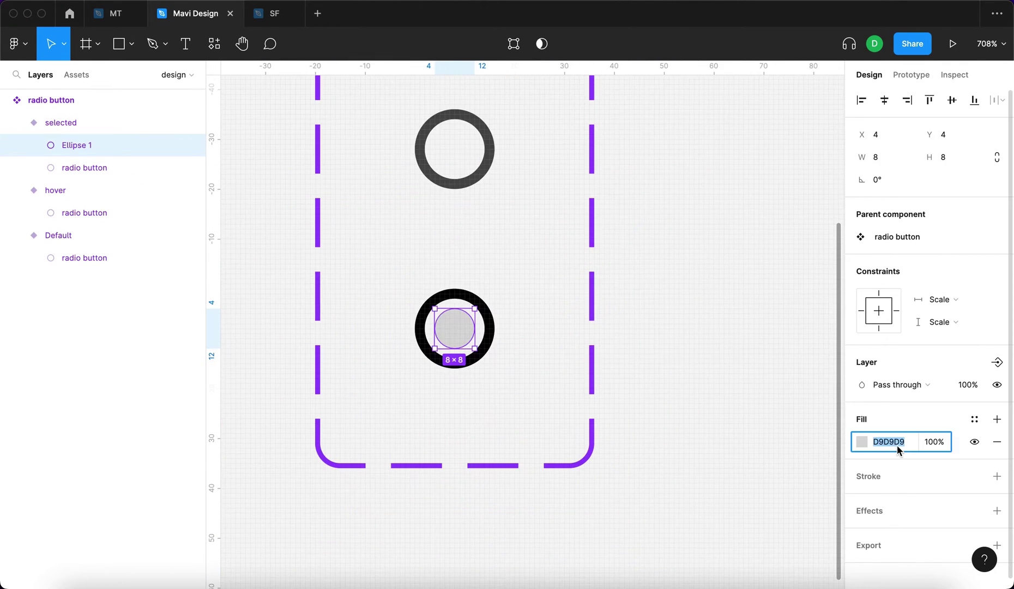
text(0)
key(Return)
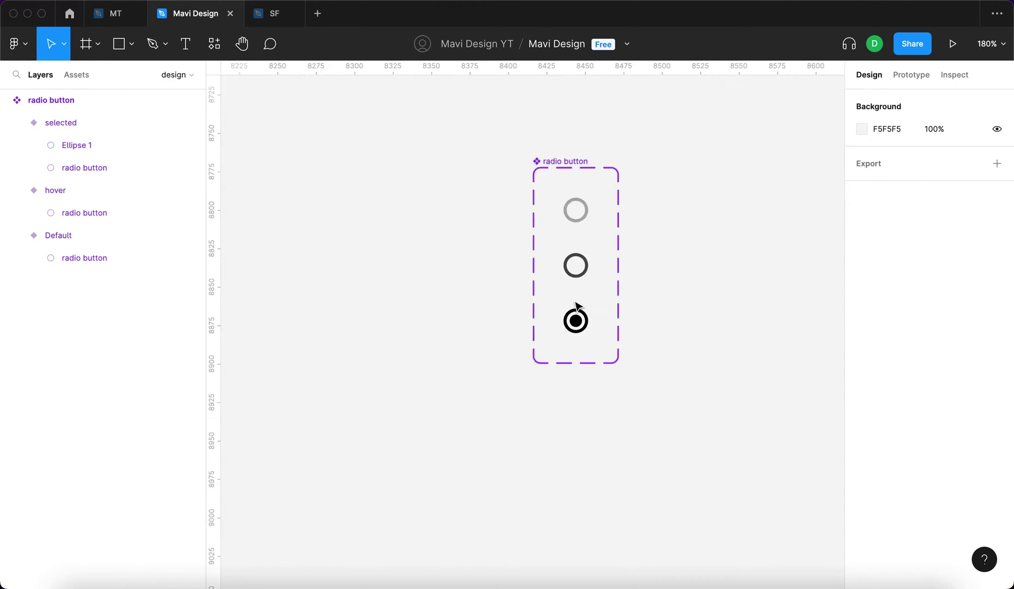
Lower the stroke opacity of the outer ring in the selected variant to 70%, matching the hover variant
scroll(597, 329, up, 5)
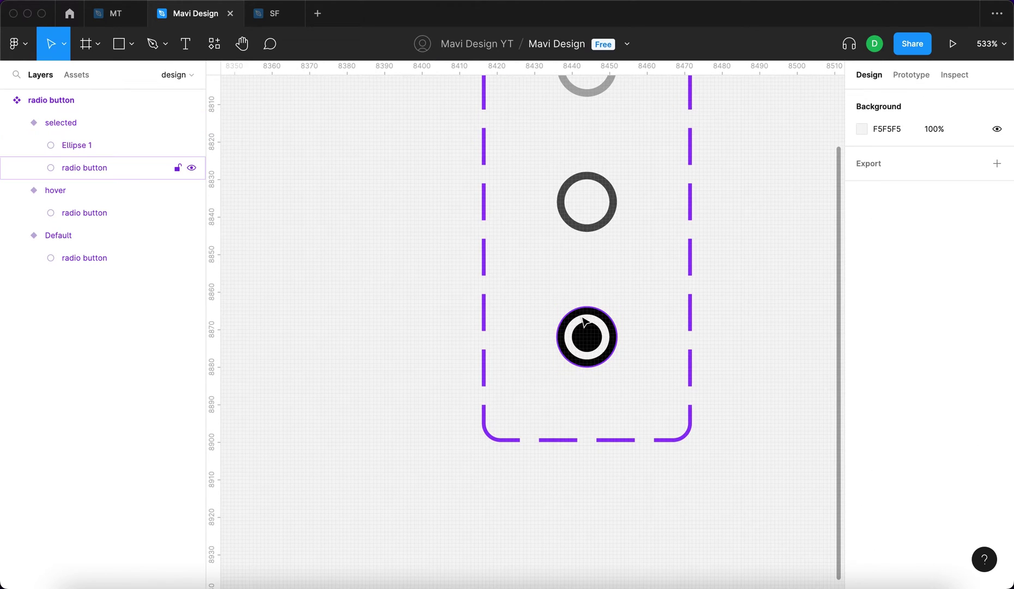
super+click(597, 329)
scroll(609, 222, up, 1)
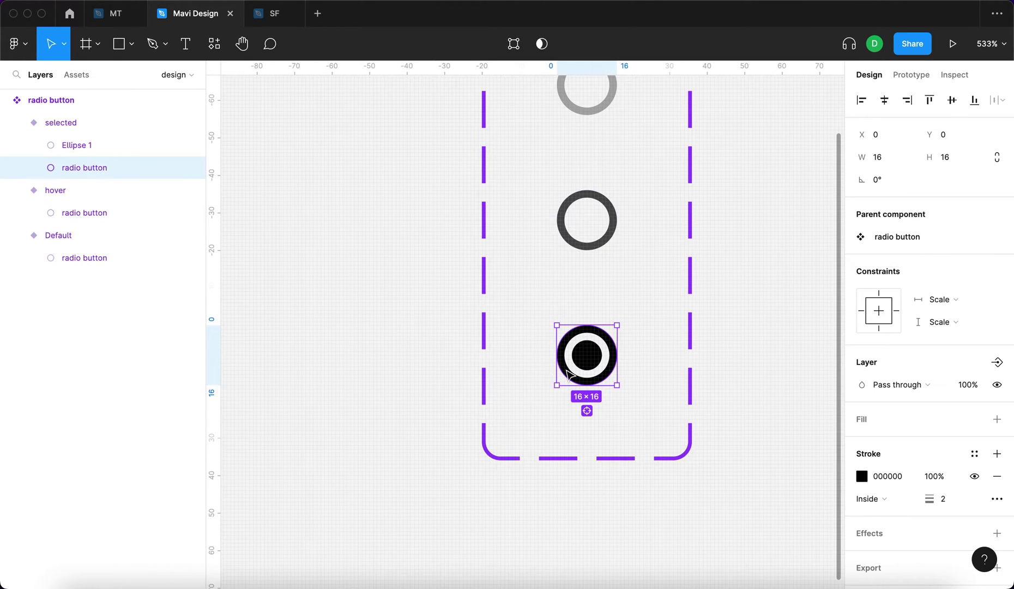
click(935, 477)
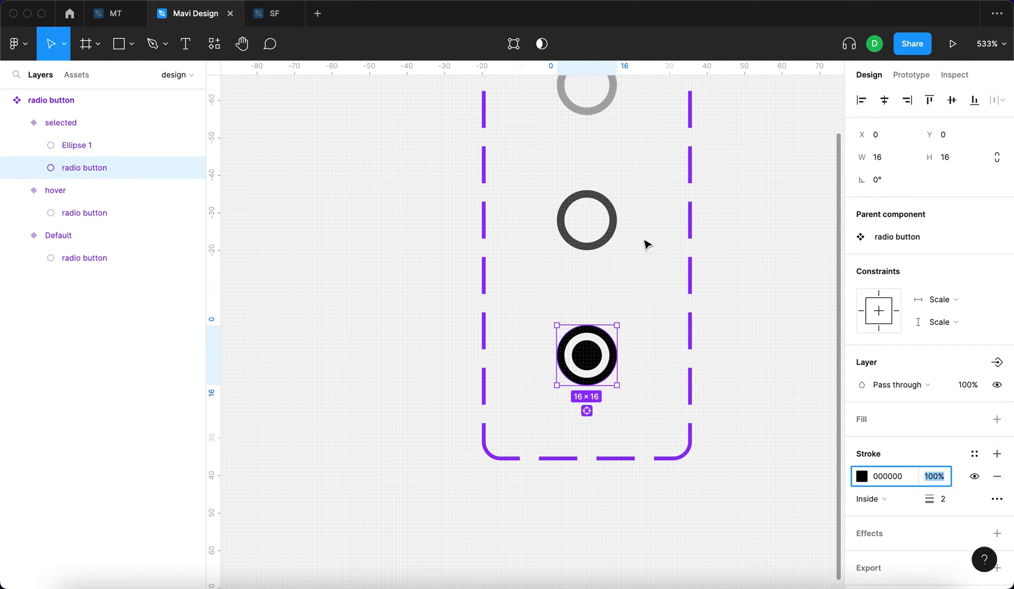
super+click(605, 240)
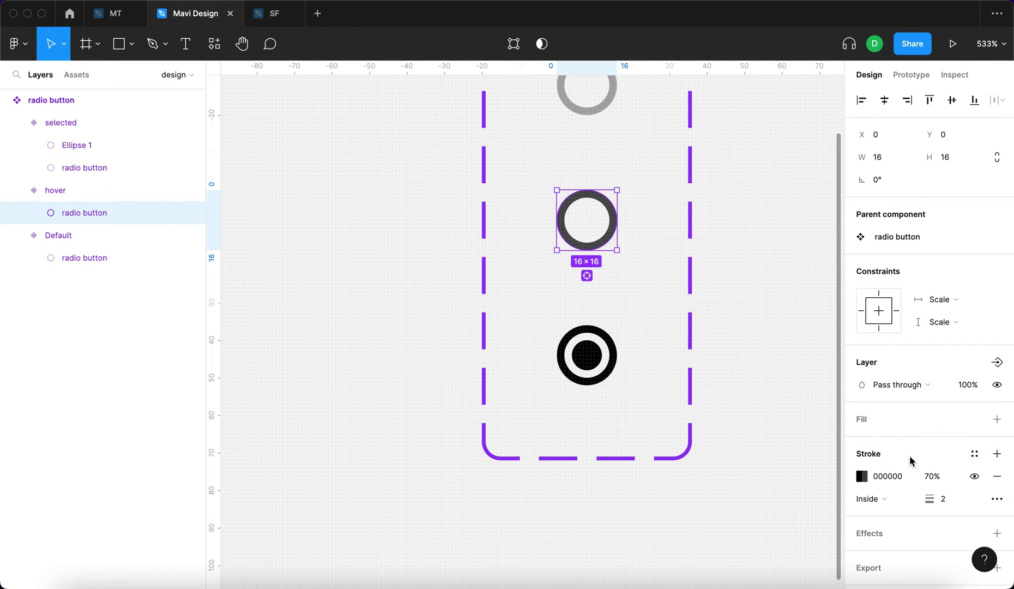
super+click(611, 376)
click(943, 478)
key(shift+Down)
key(shift+Down)
key(shift+Down)
key(shift+Down)
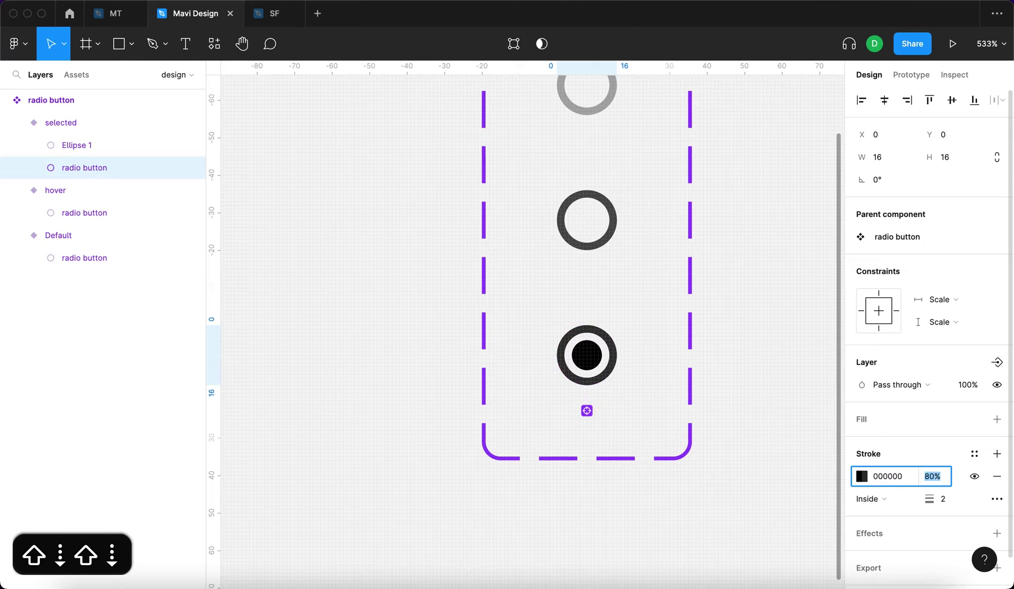
key(shift+Up)
key(Return)
click(277, 180)
key(super+0)
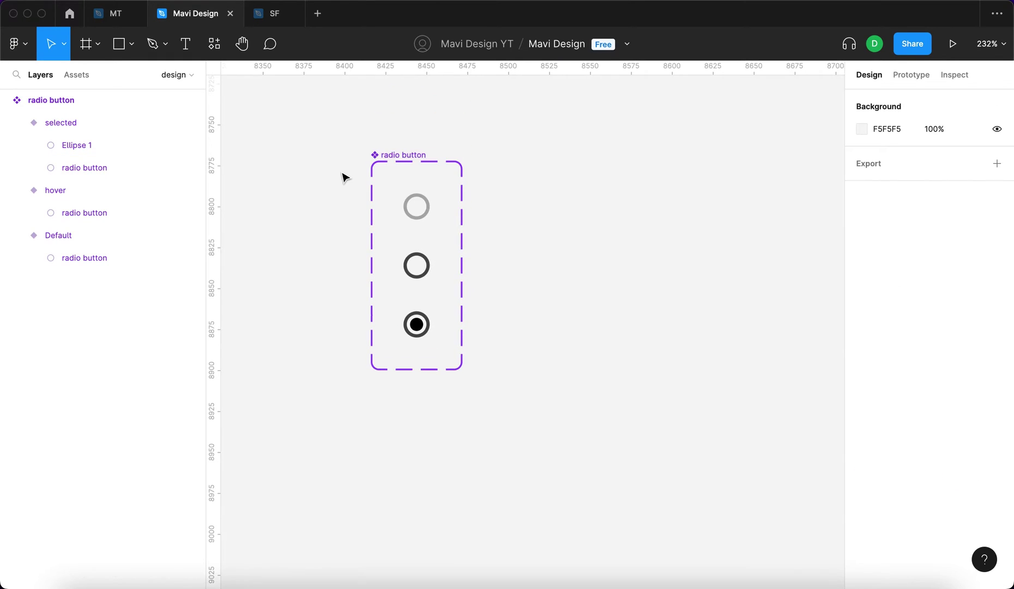
scroll(469, 287, up, 5)
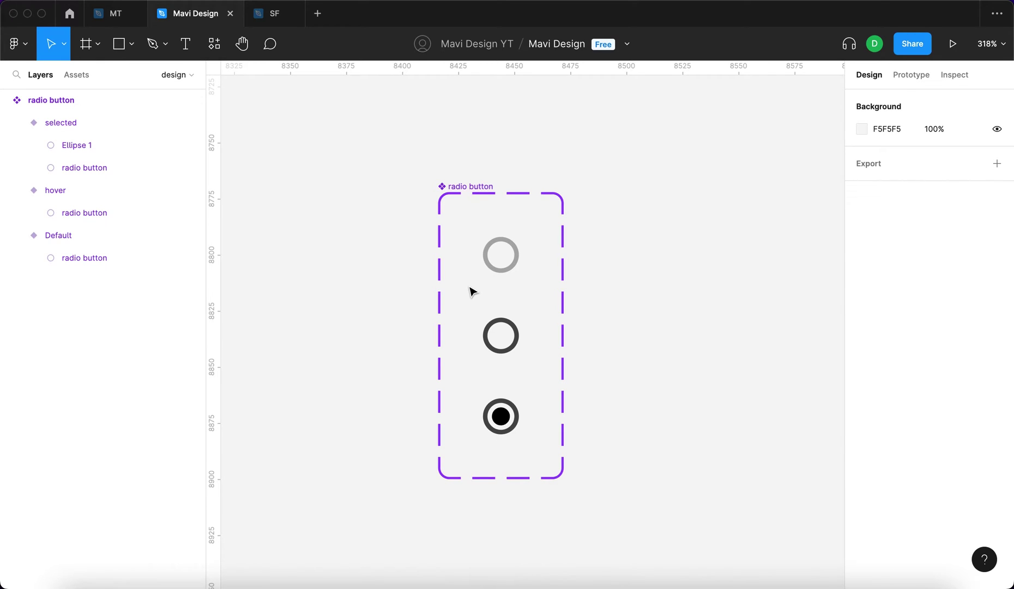
click(503, 245)
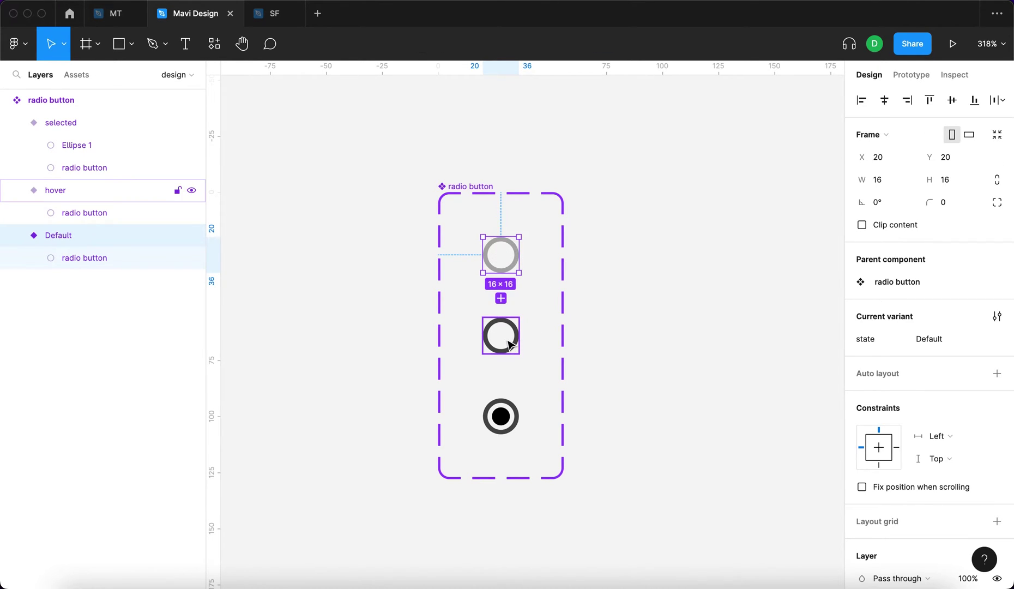
click(382, 313)
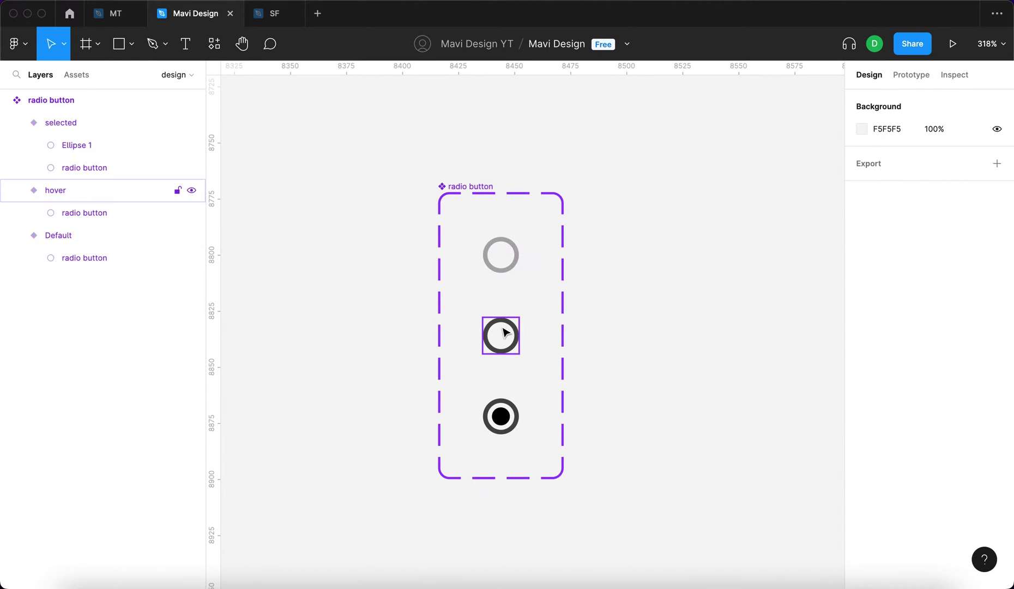
Add a While hovering interaction from the Default variant to the hover variant with a Smart animate duration of 70 ms
click(501, 254)
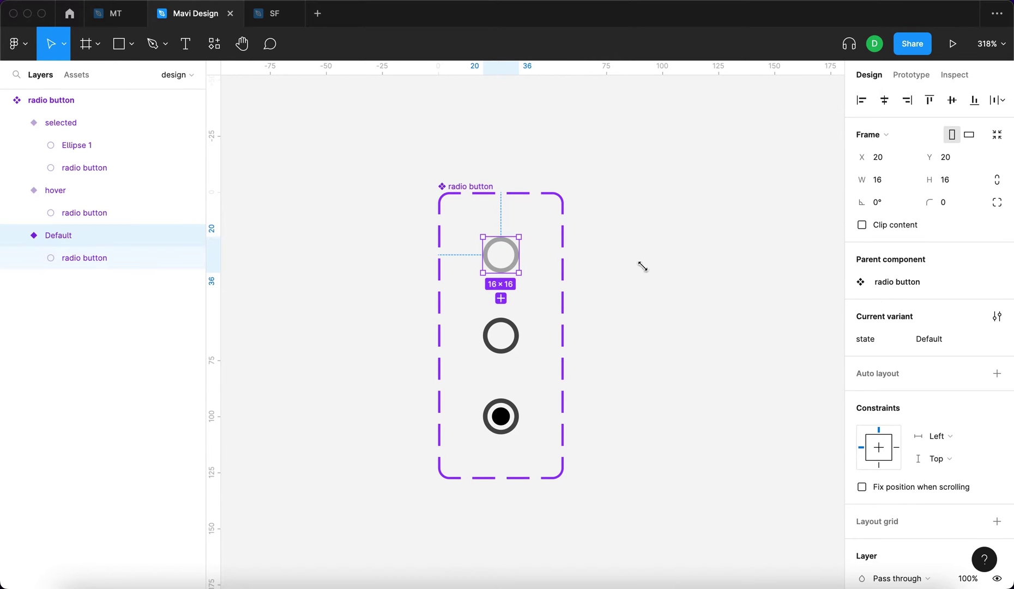
click(913, 74)
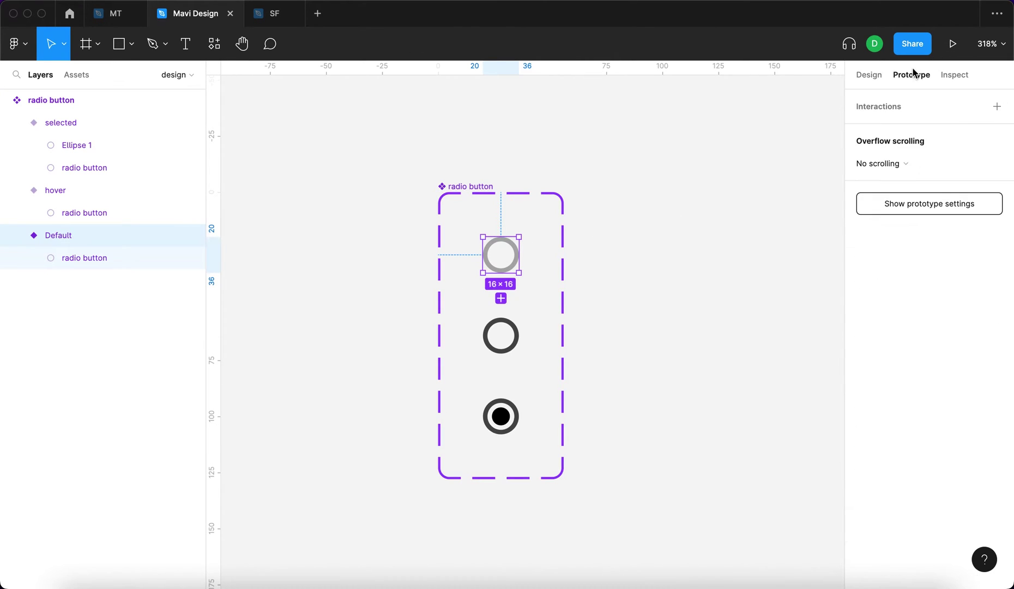
drag(501, 273, 501, 334)
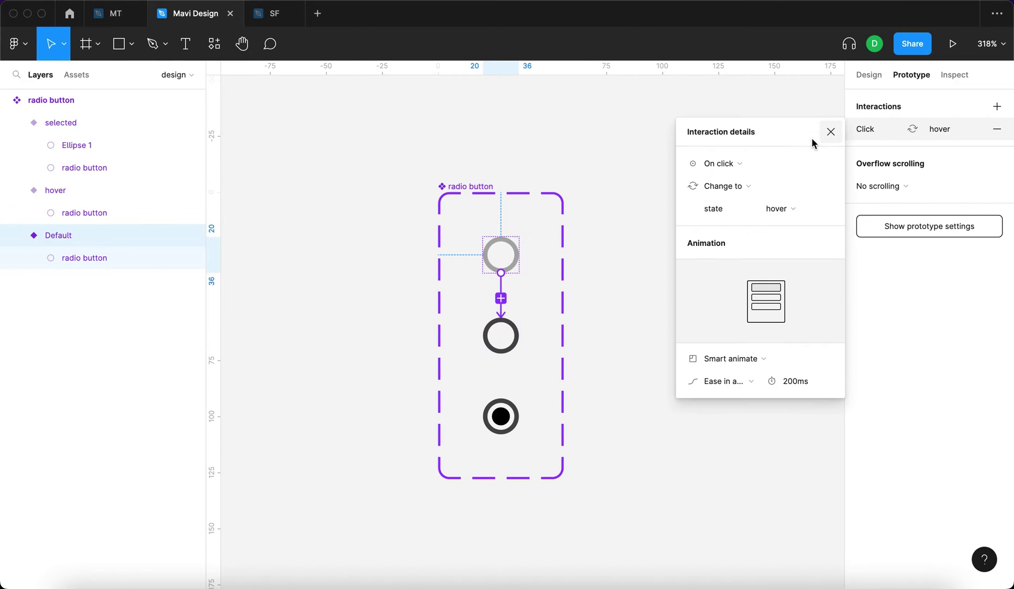
click(730, 162)
click(748, 197)
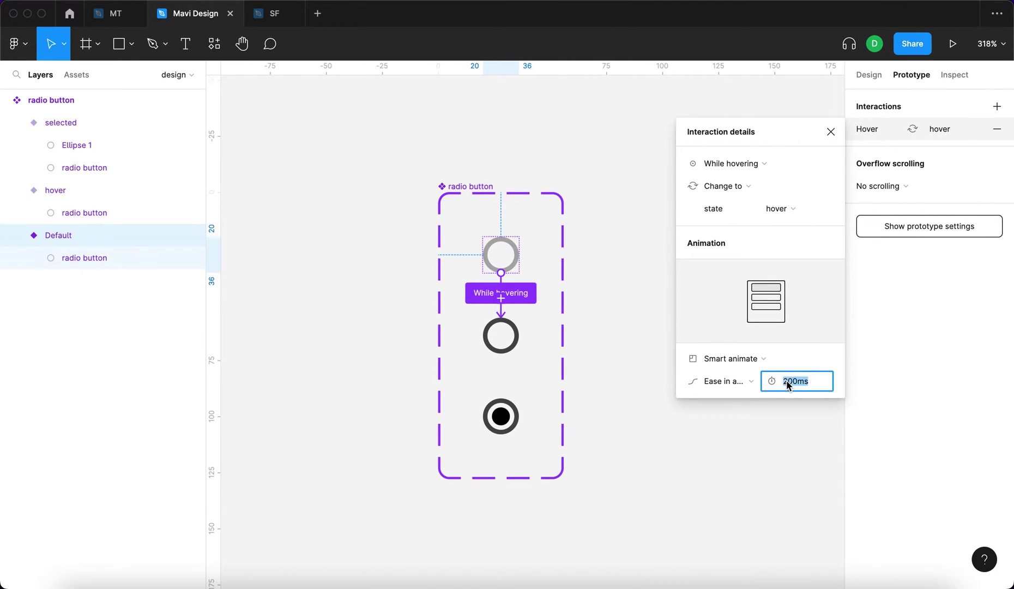
text(7)
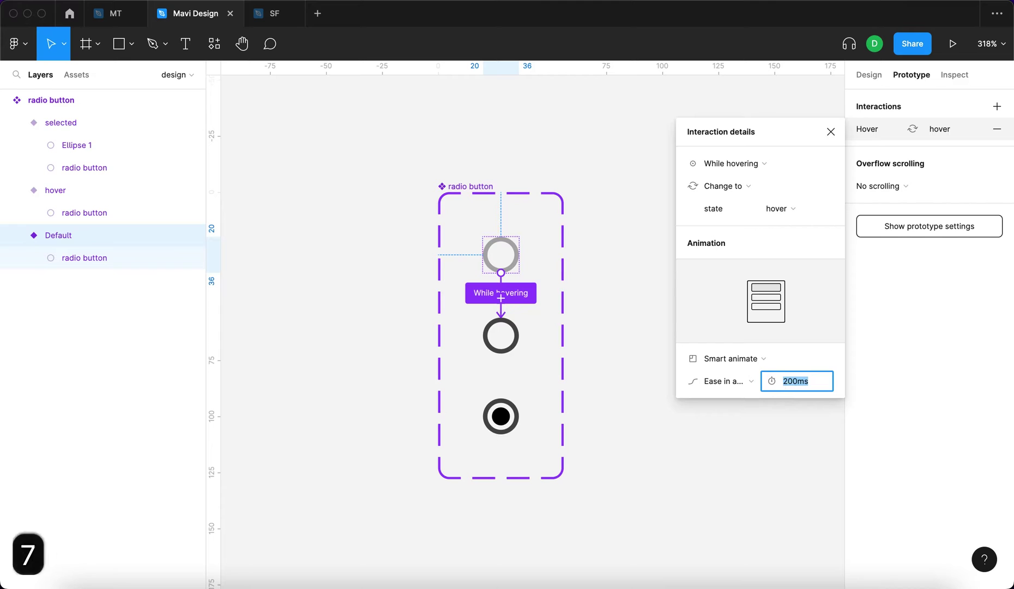
text(0)
key(Return)
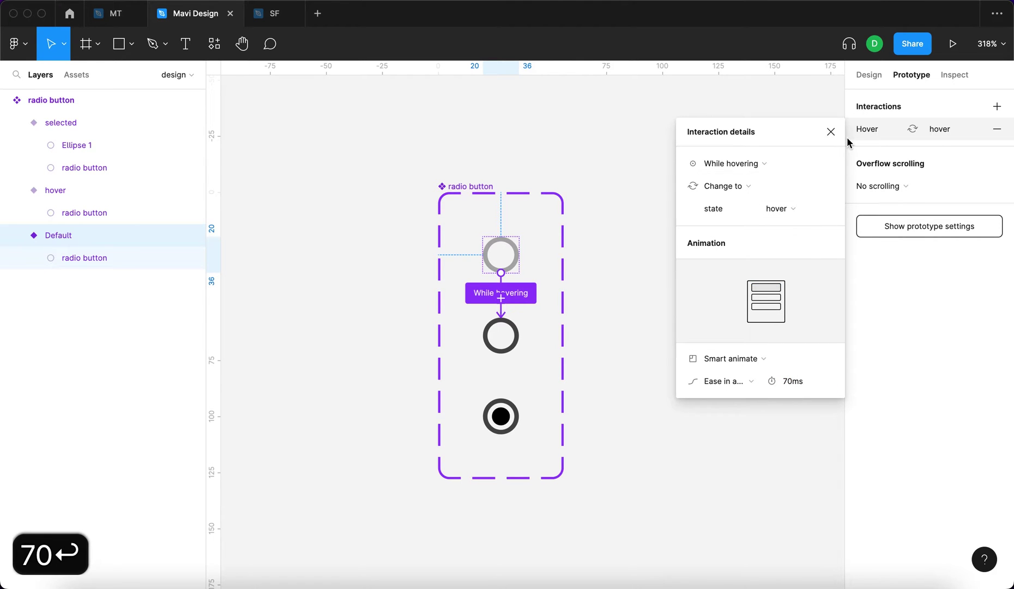
Move the radio button component set up and to the left on the canvas, then deselect it
click(497, 195)
drag(452, 182, 266, 96)
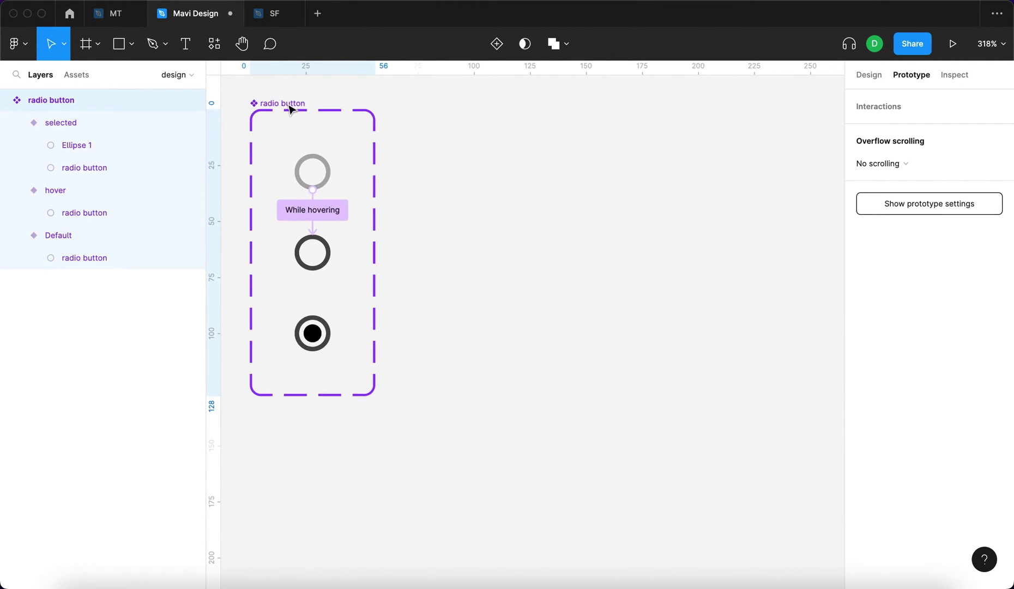
click(518, 158)
Add a text layer reading "Option" on the empty canvas beside the radio button component set
scroll(647, 218, down, 5)
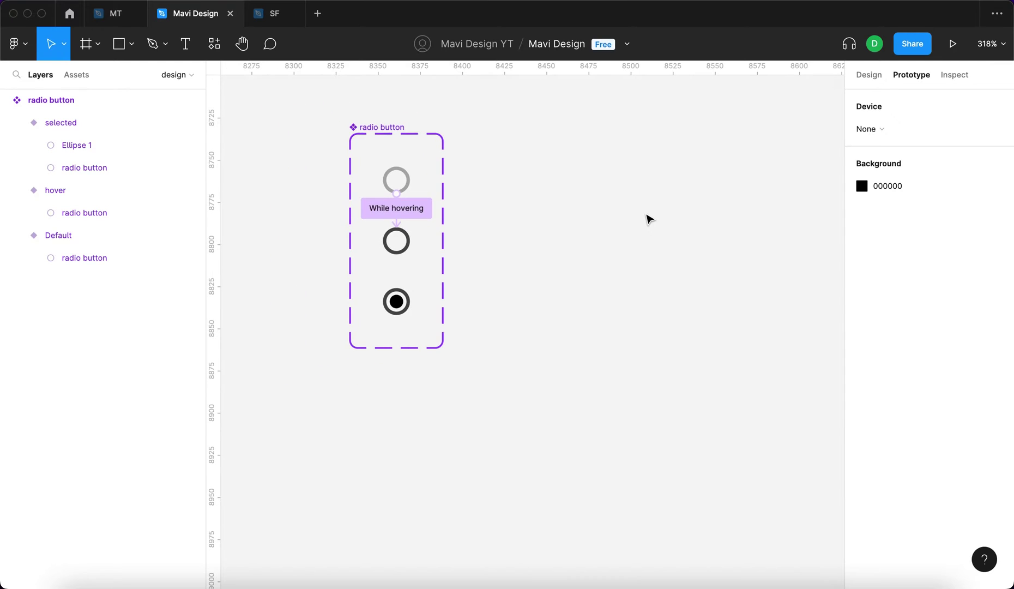
scroll(613, 188, down, 3)
drag(613, 188, 496, 165)
scroll(453, 147, up, 1)
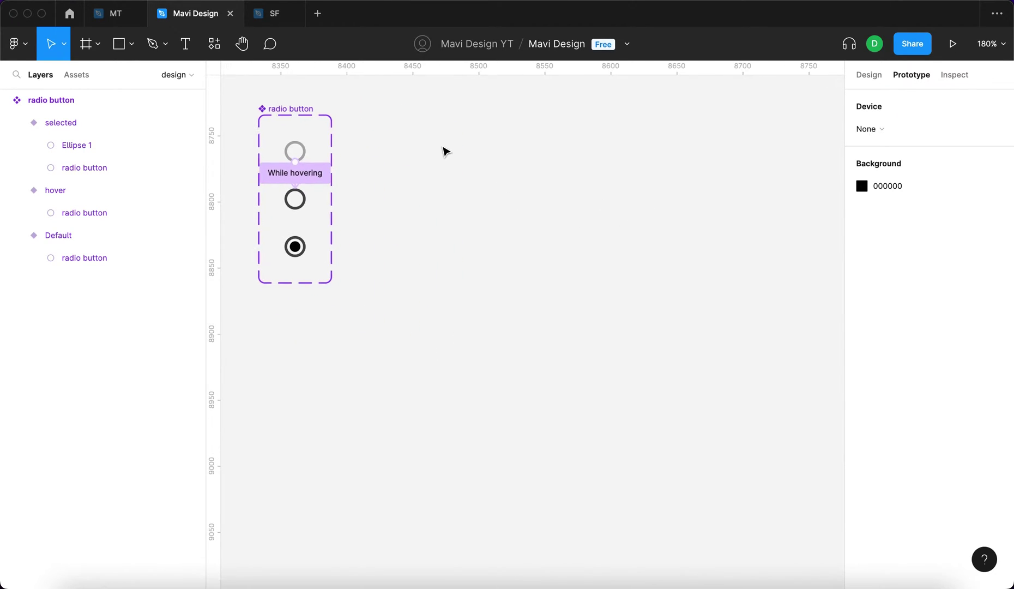
key(t)
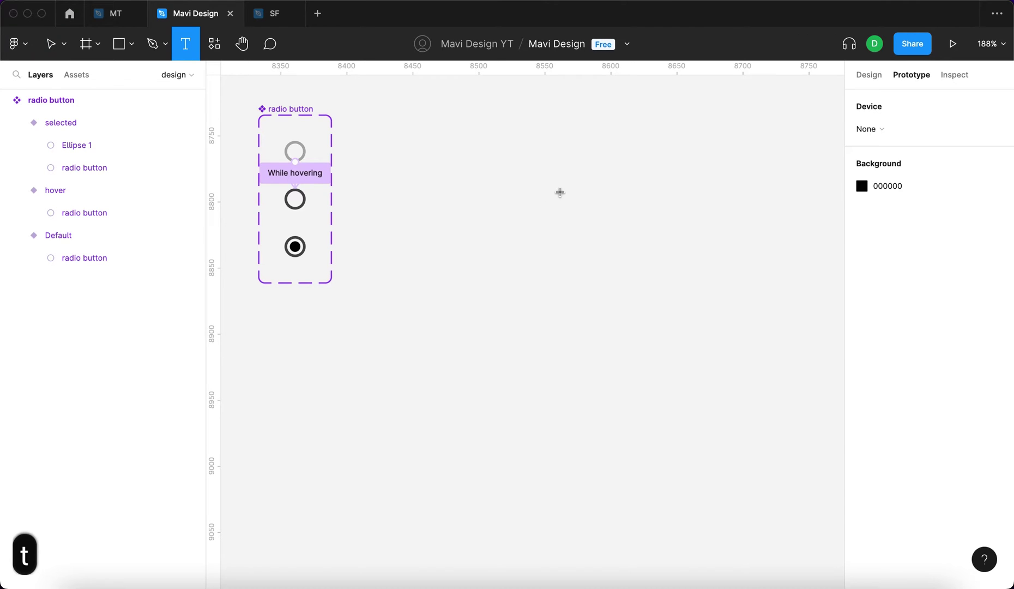
click(484, 173)
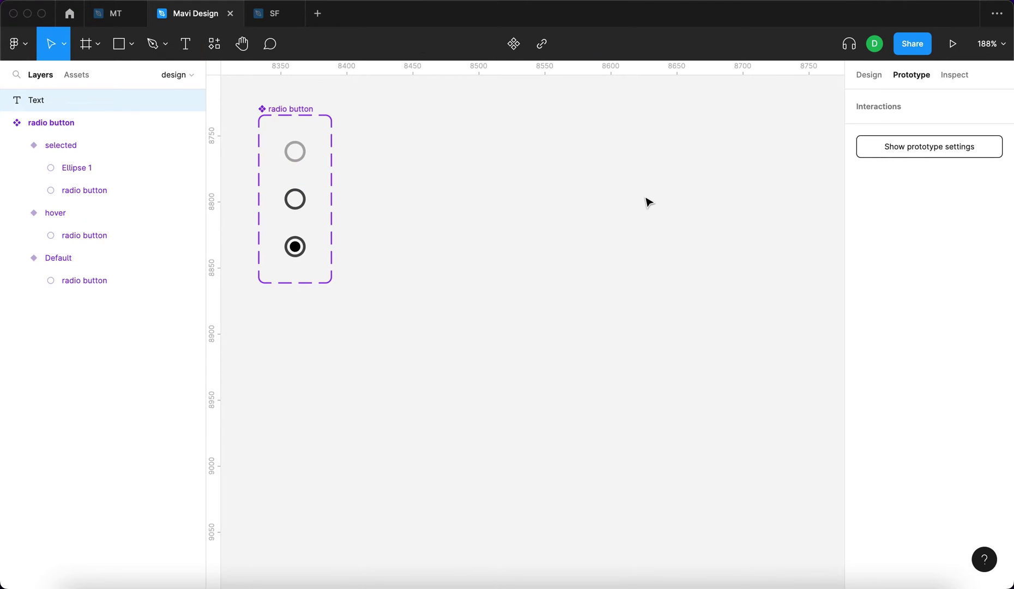
text(Opti)
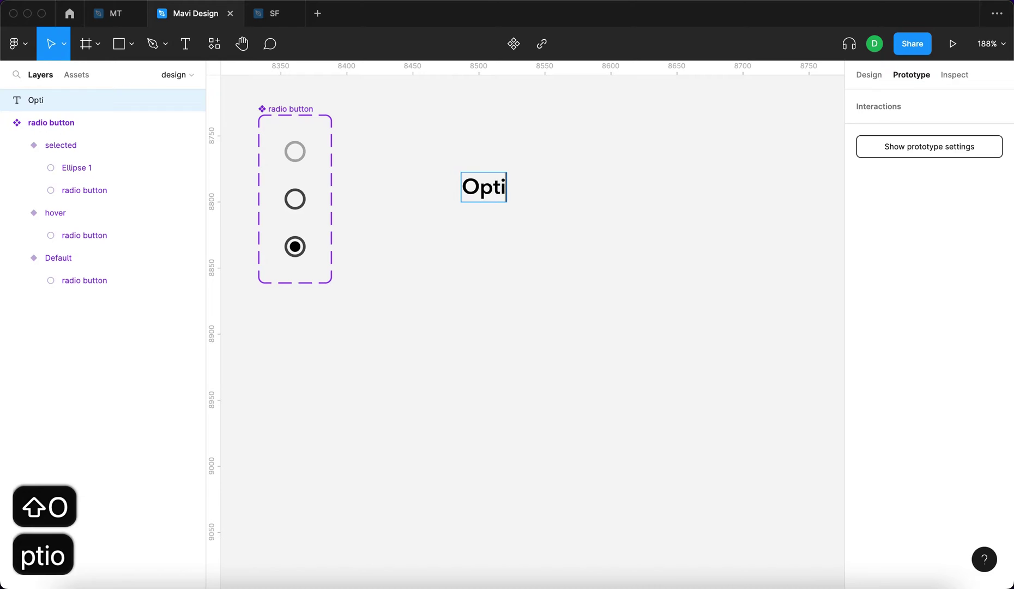
text(on)
Extend the new text label to read "Radio button option" with a lowercase "option"
key(super+Left)
text(Radio )
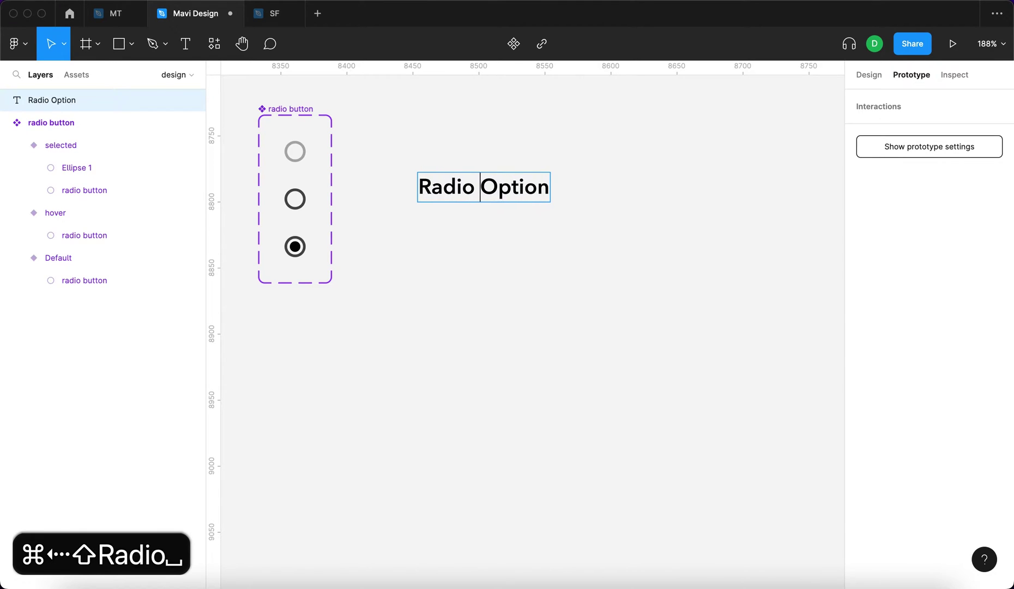
text(button)
key(Right)
key(BackSpace)
text(o)
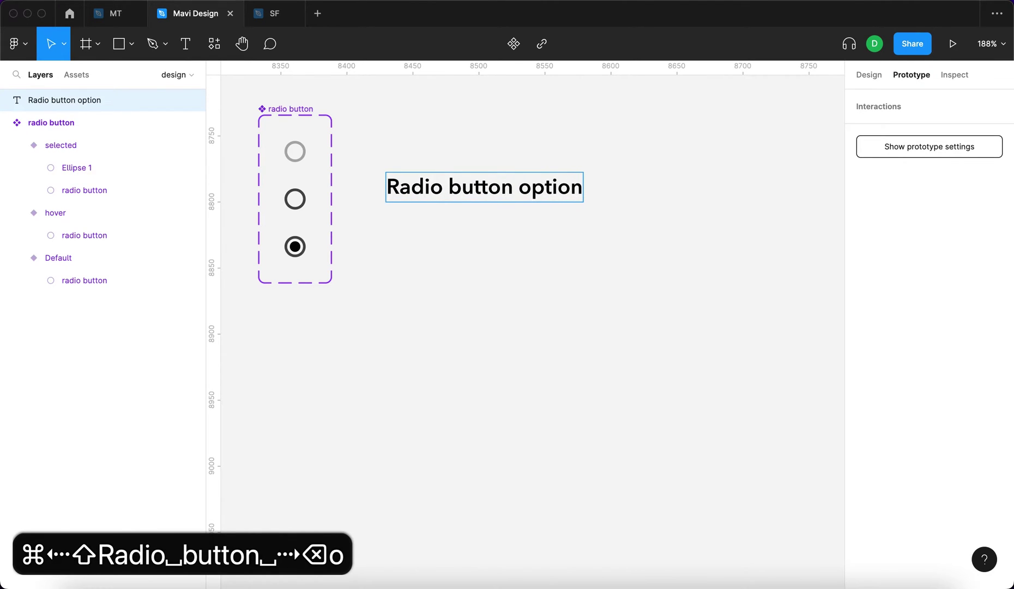
key(Escape)
Reduce the label's font size to 15 and reposition it at about X 8505, Y 8751
click(871, 77)
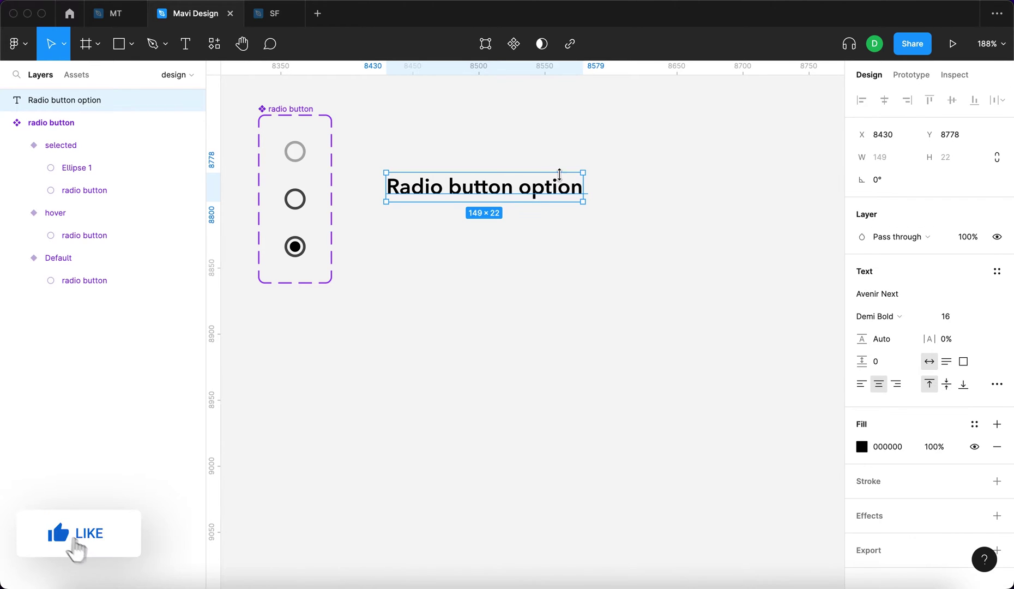
drag(556, 186, 572, 151)
key(super+shift+comma)
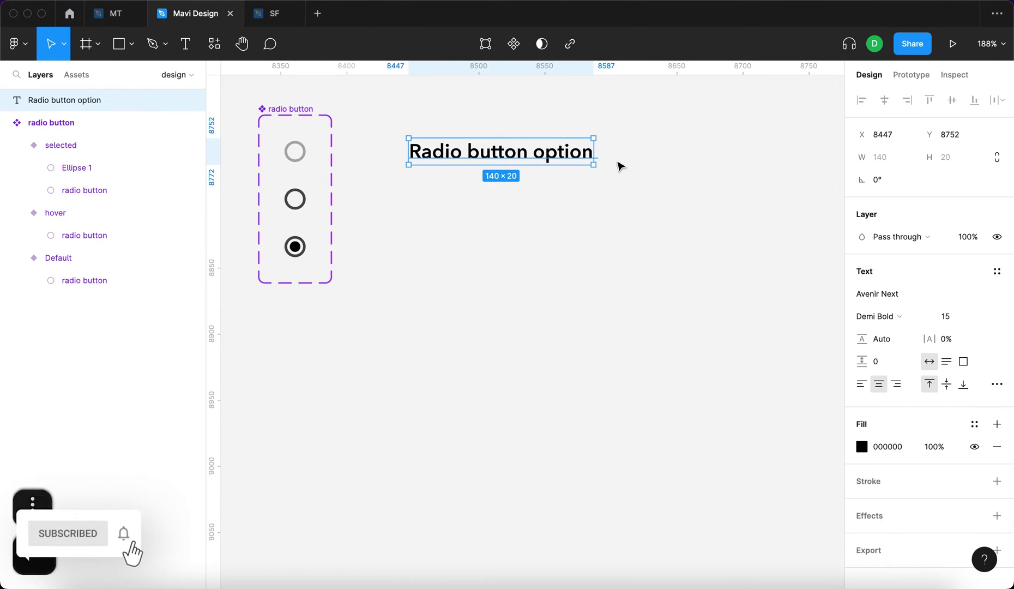
drag(506, 164, 583, 163)
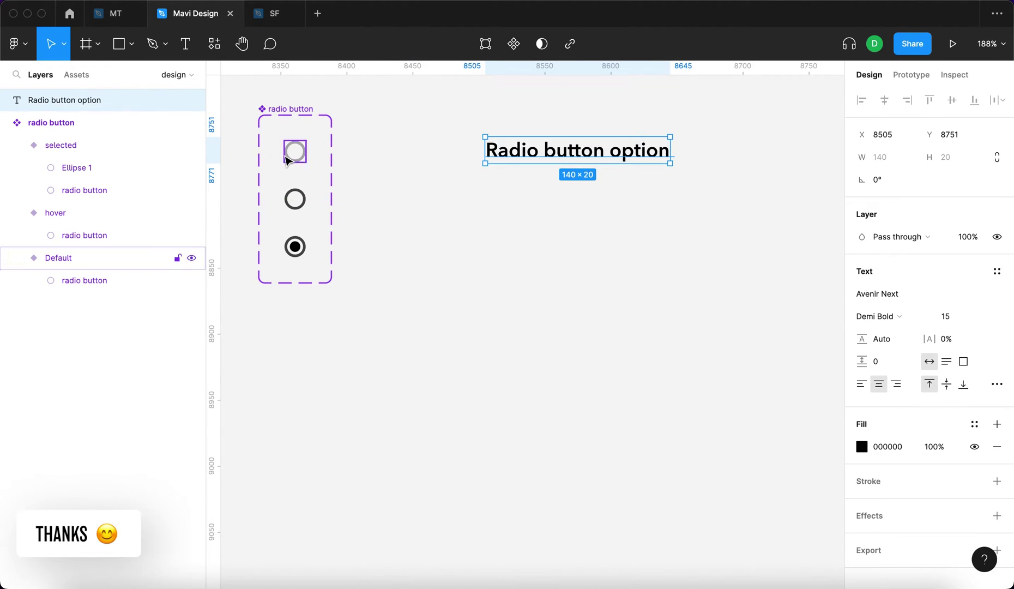
Place an instance of the local radio button component on the canvas just before the "Radio button option" label
click(77, 74)
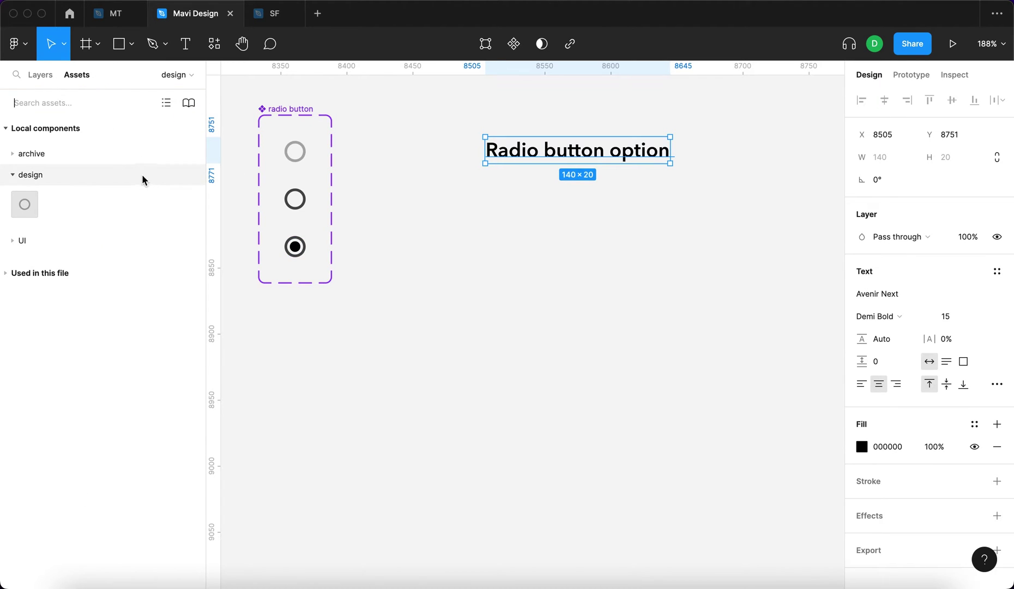
drag(24, 205, 229, 159)
drag(33, 205, 28, 205)
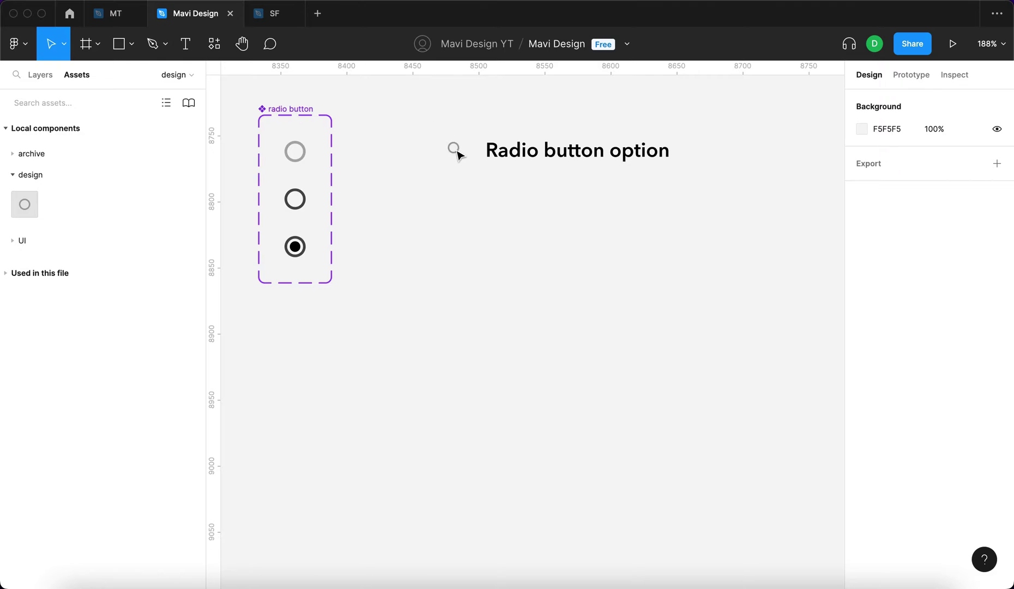
click(455, 153)
click(428, 240)
Move the "Radio button option" label to about X 8500, Y 8747, in line with the radio button instance
drag(491, 150, 484, 142)
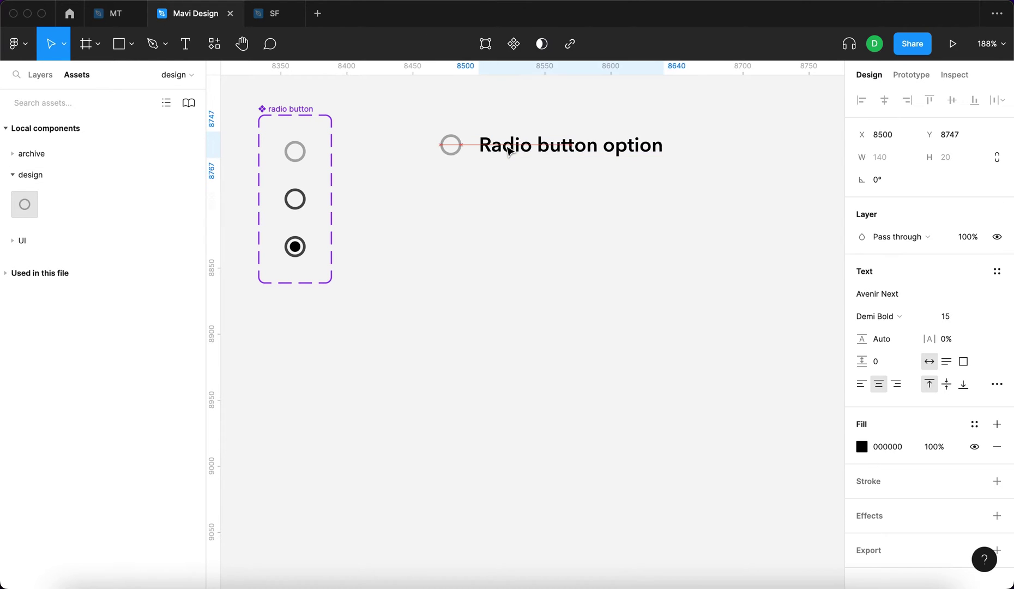
click(536, 206)
scroll(484, 143, up, 5)
scroll(525, 118, down, 4)
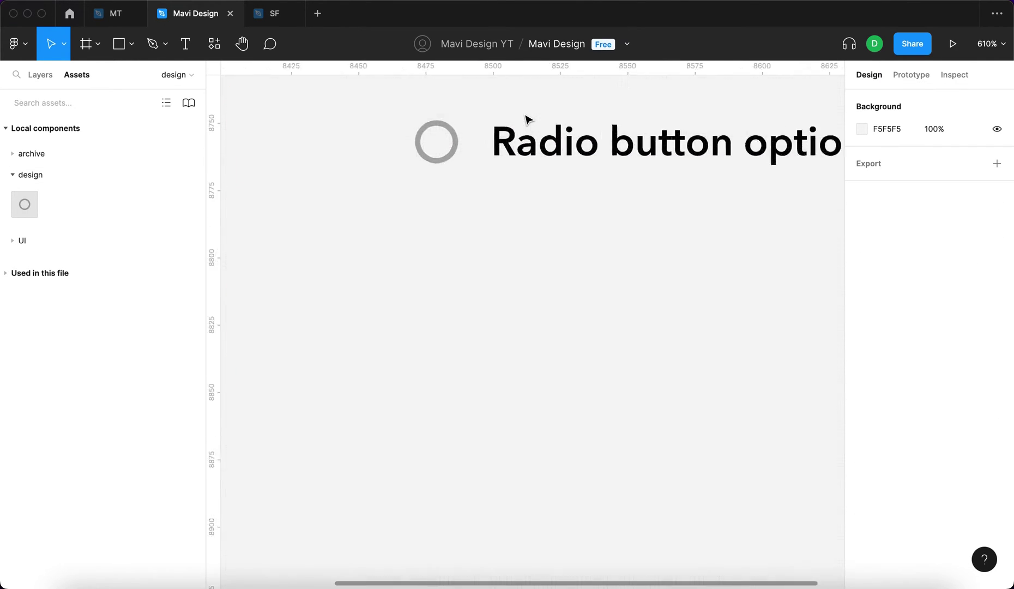
scroll(458, 181, up, 3)
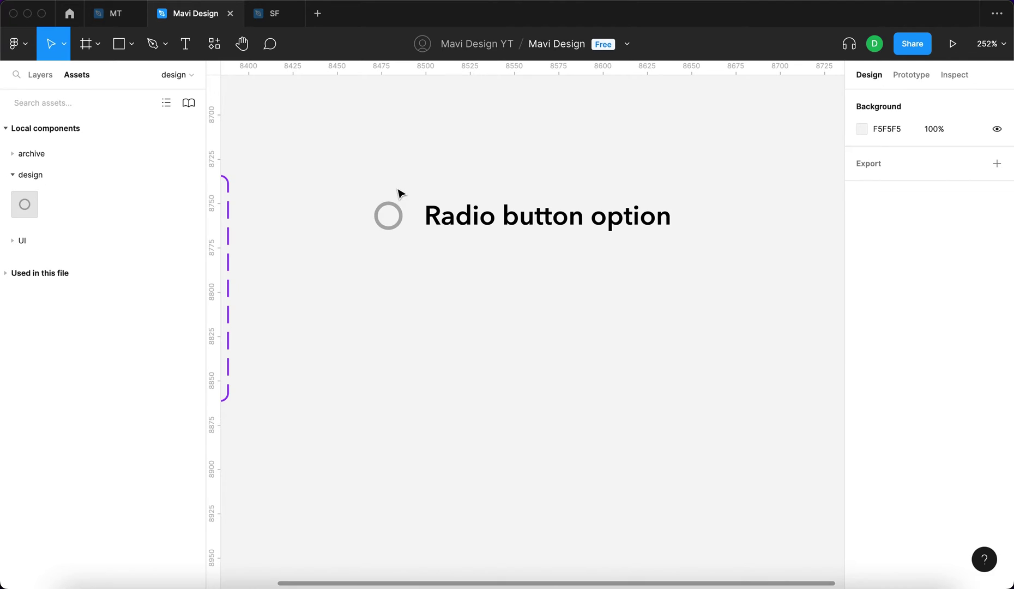
key(super+0)
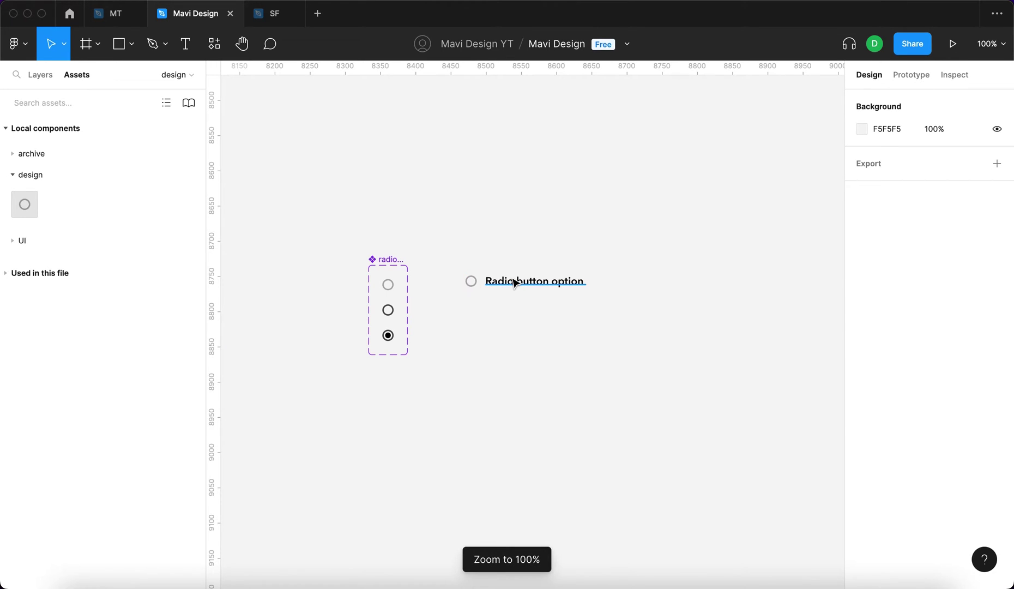
Set the "Radio button option" label's font size to 16
click(529, 288)
click(968, 322)
key(Up)
key(Return)
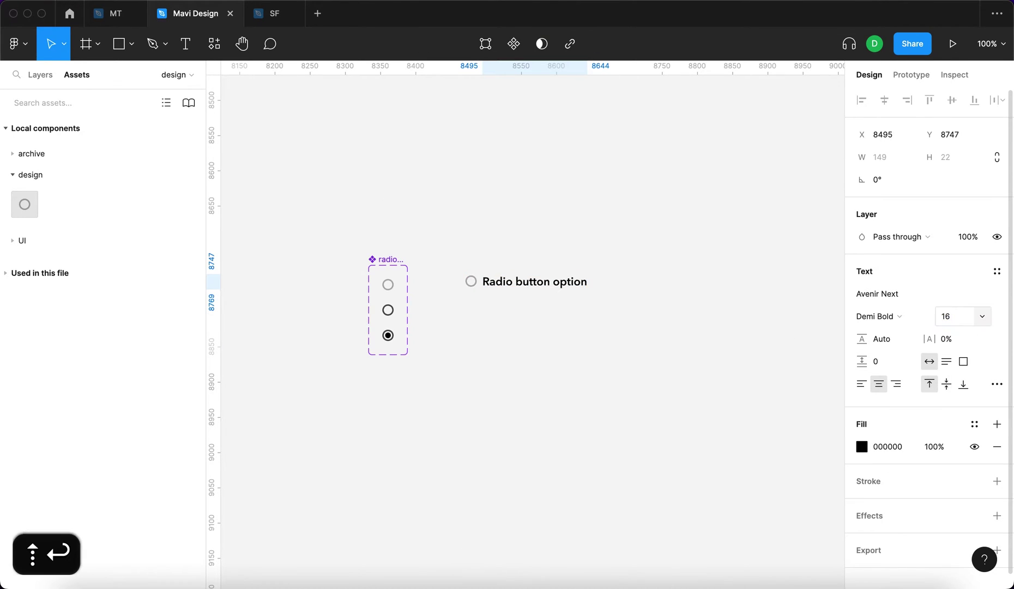
click(666, 368)
scroll(482, 299, up, 2)
scroll(482, 299, up, 3)
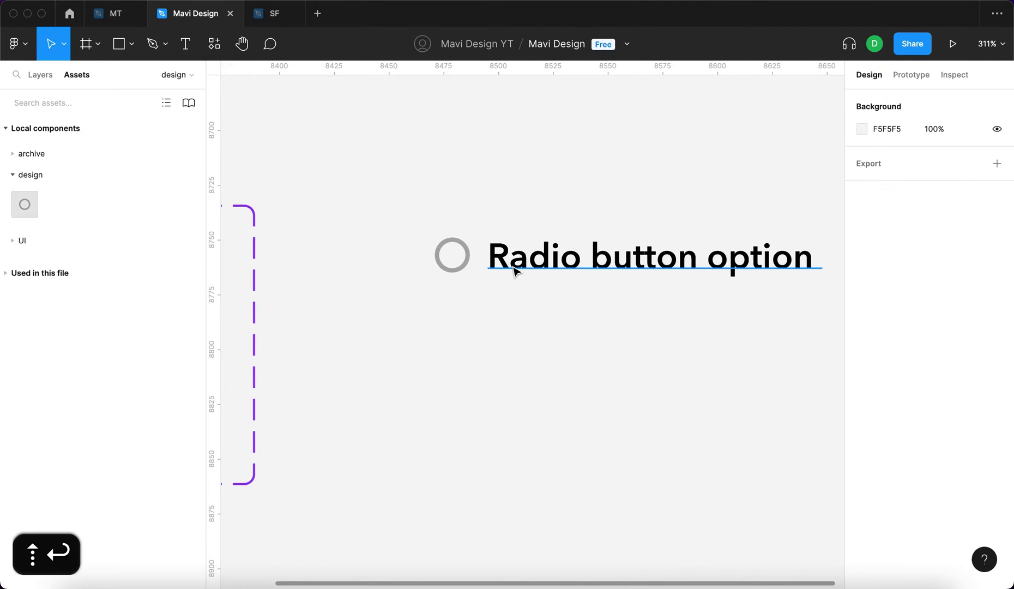
click(486, 268)
click(525, 311)
scroll(522, 311, down, 3)
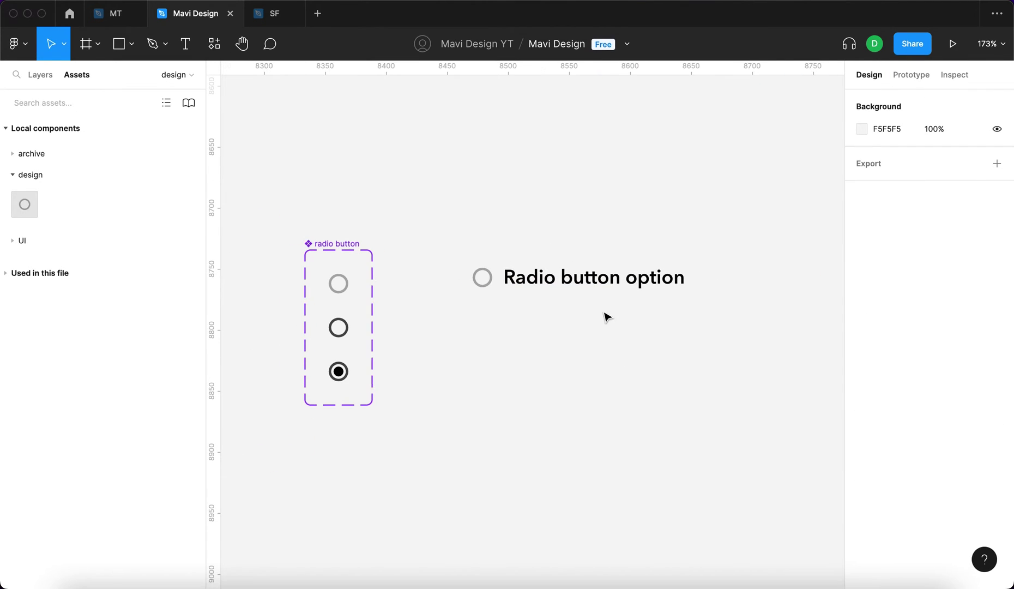
Wrap the radio button instance and its label in an auto layout frame and name the frame "radio button option"
drag(764, 357, 448, 224)
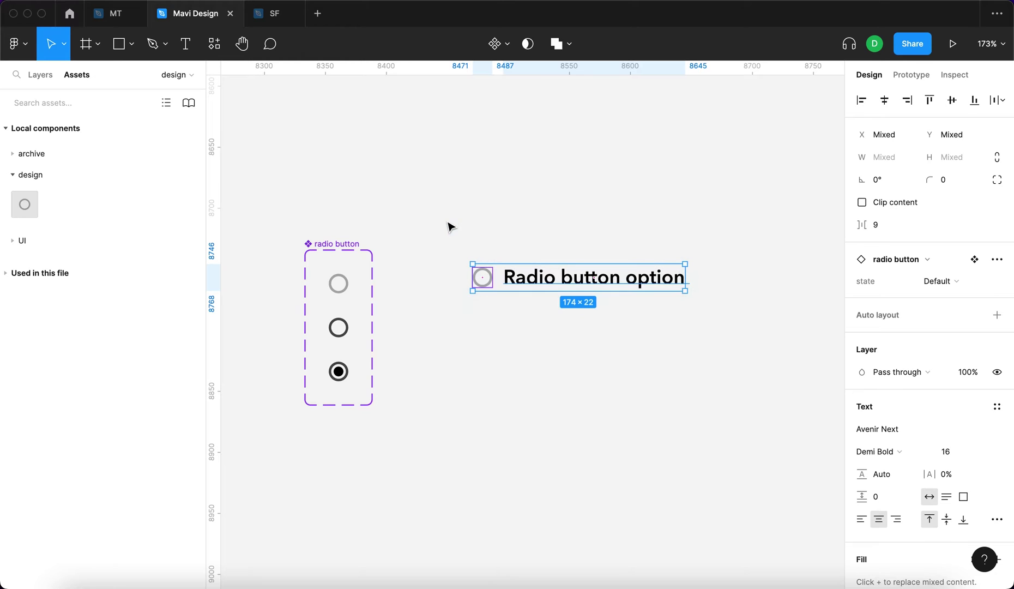
key(shift+a)
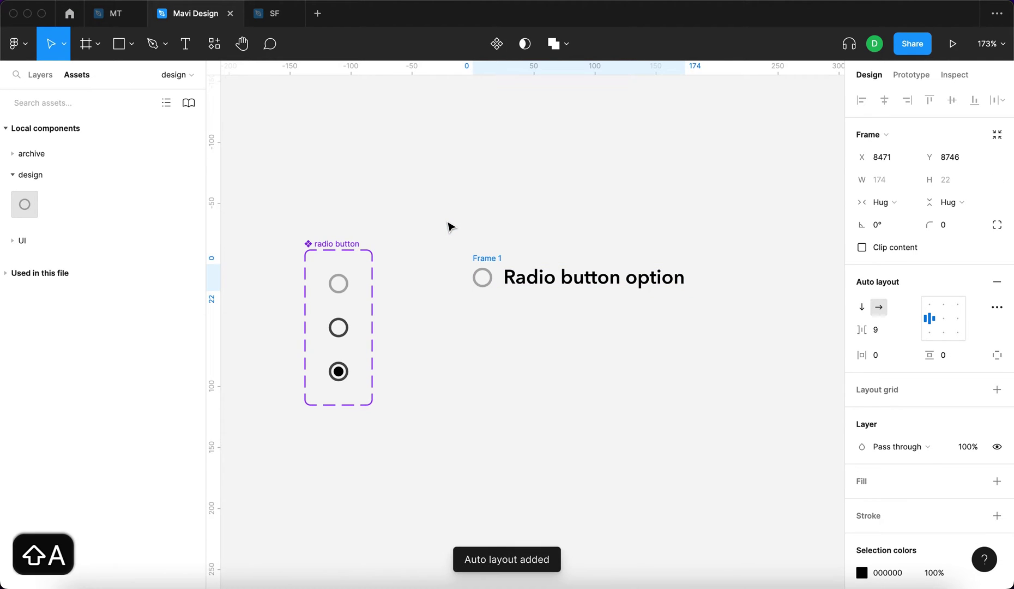
key(super+r)
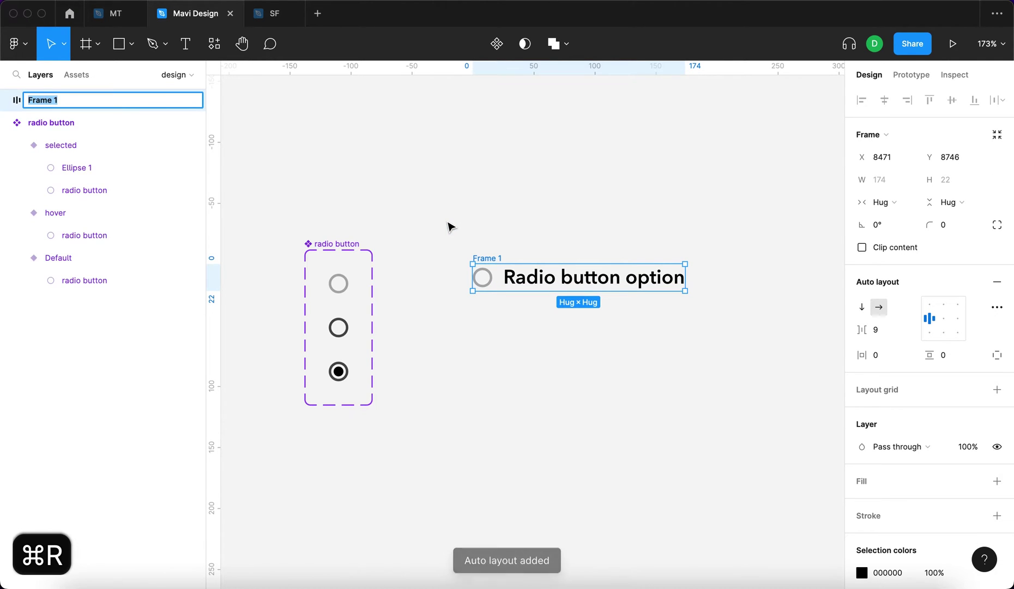
text(dr)
key(BackSpace)
key(BackSpace)
key(BackSpace)
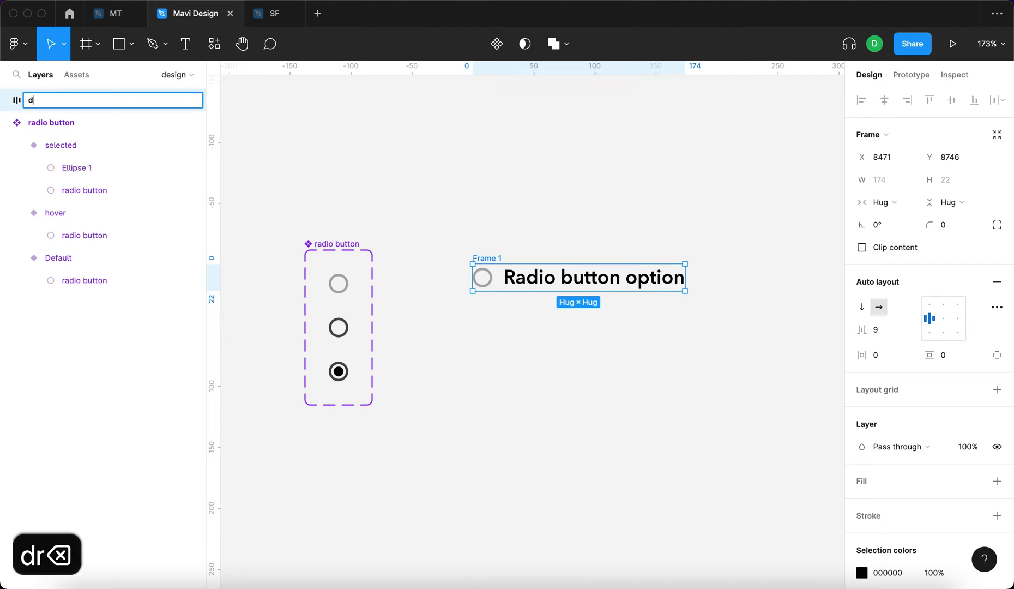
text(radio button option)
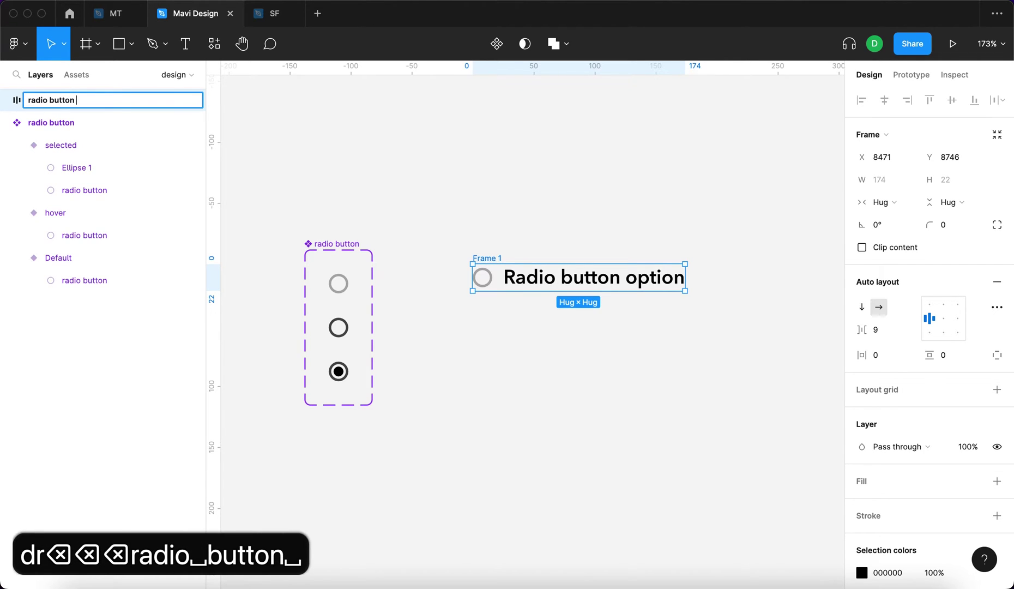
key(Return)
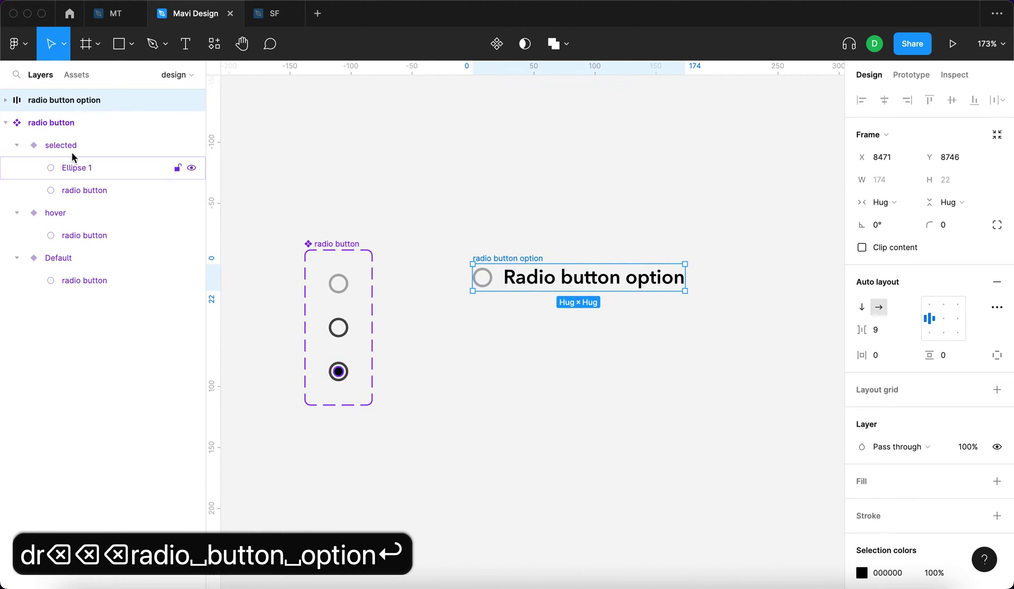
Set the text label's horizontal resizing inside the radio button option frame to Fill
click(664, 285)
click(664, 285)
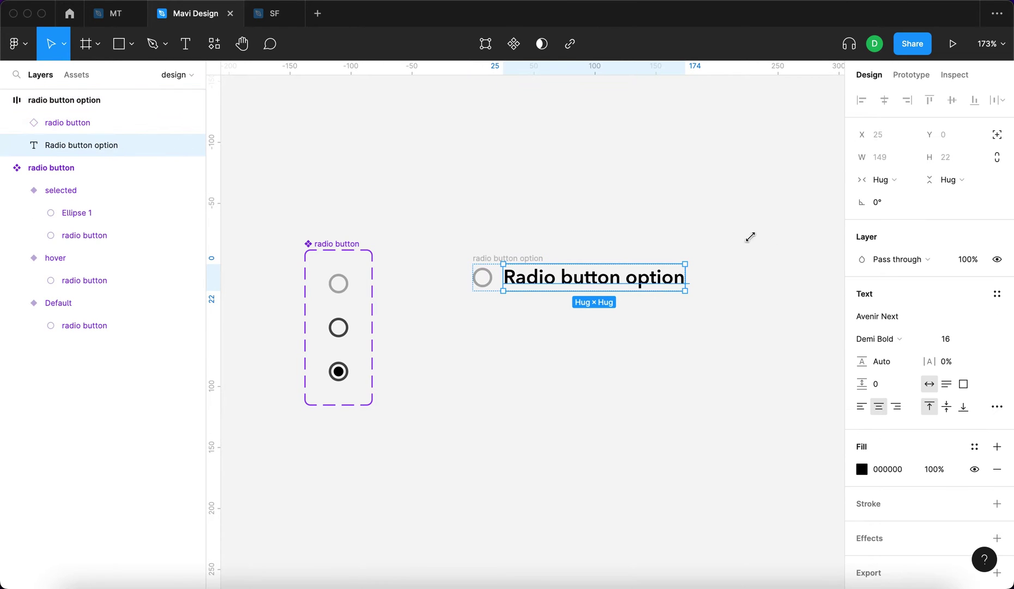
click(887, 180)
click(879, 132)
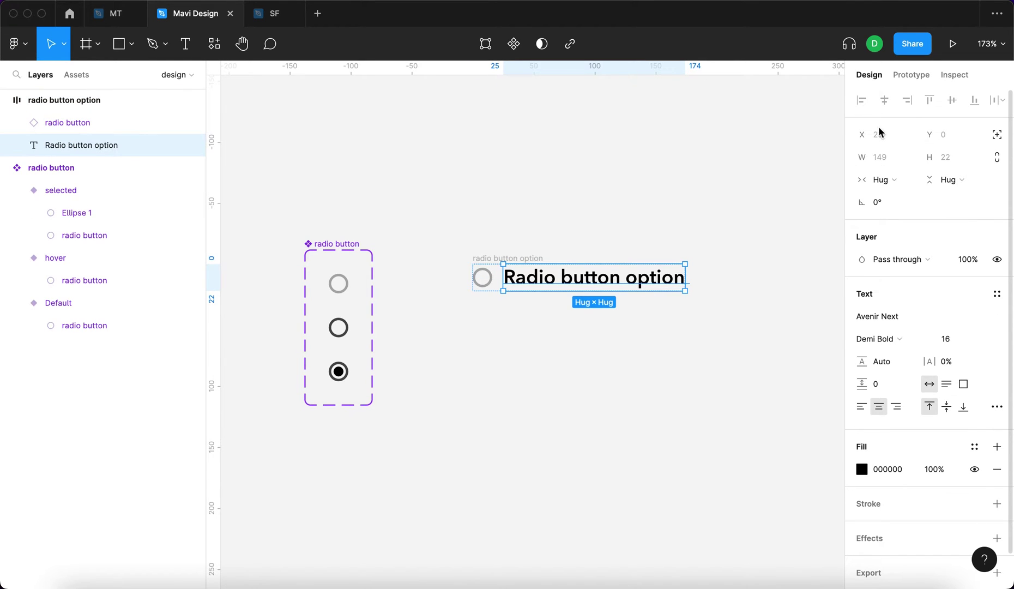
click(887, 183)
click(889, 197)
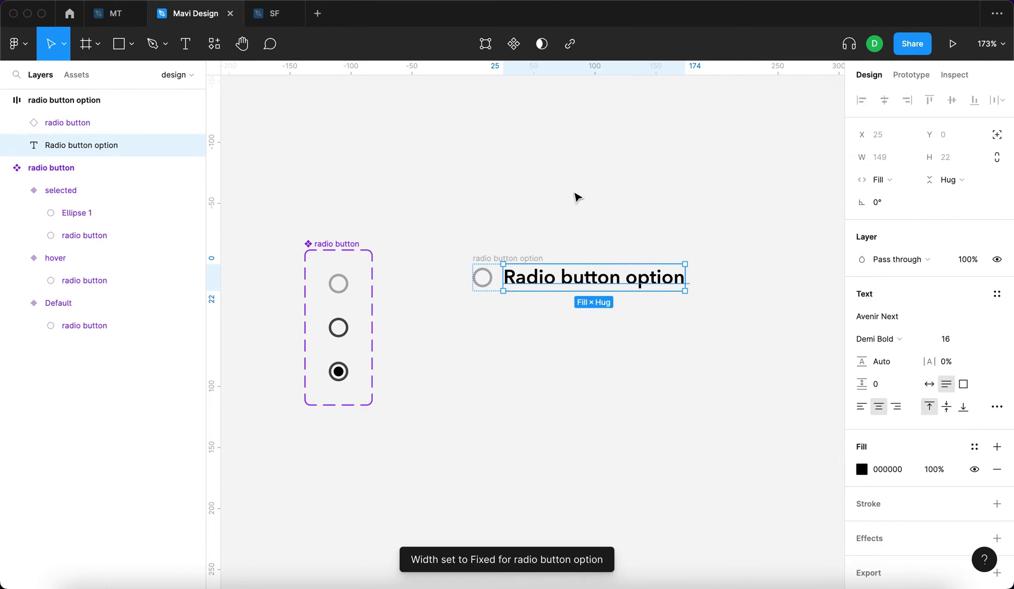
click(574, 197)
Left-align the label's text and widen the radio button option frame to 230
click(25, 101)
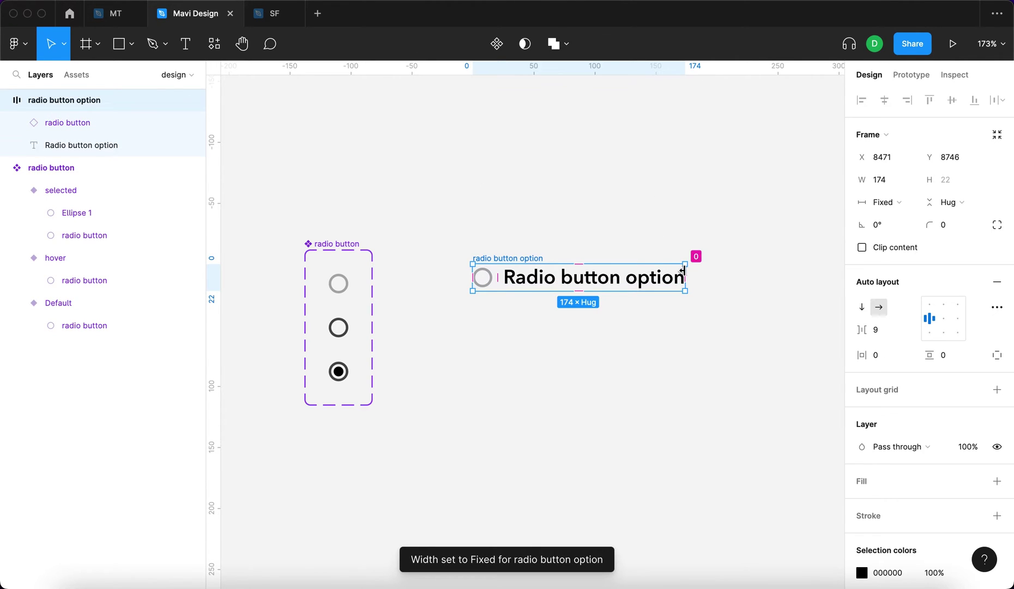
scroll(692, 270, up, 5)
drag(678, 273, 749, 281)
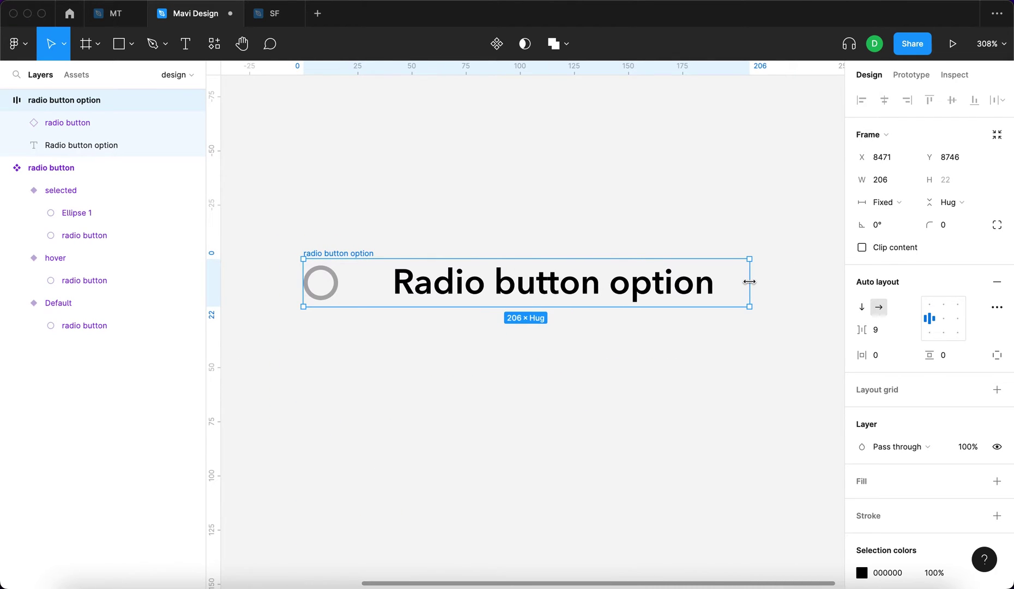
click(665, 280)
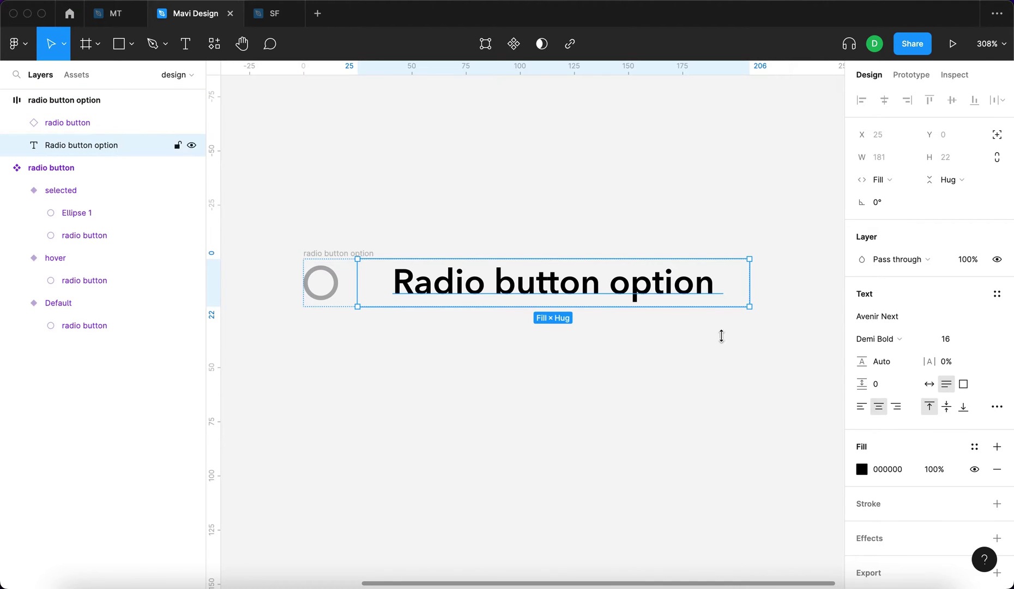
click(863, 412)
key(Escape)
drag(758, 277, 802, 276)
click(704, 190)
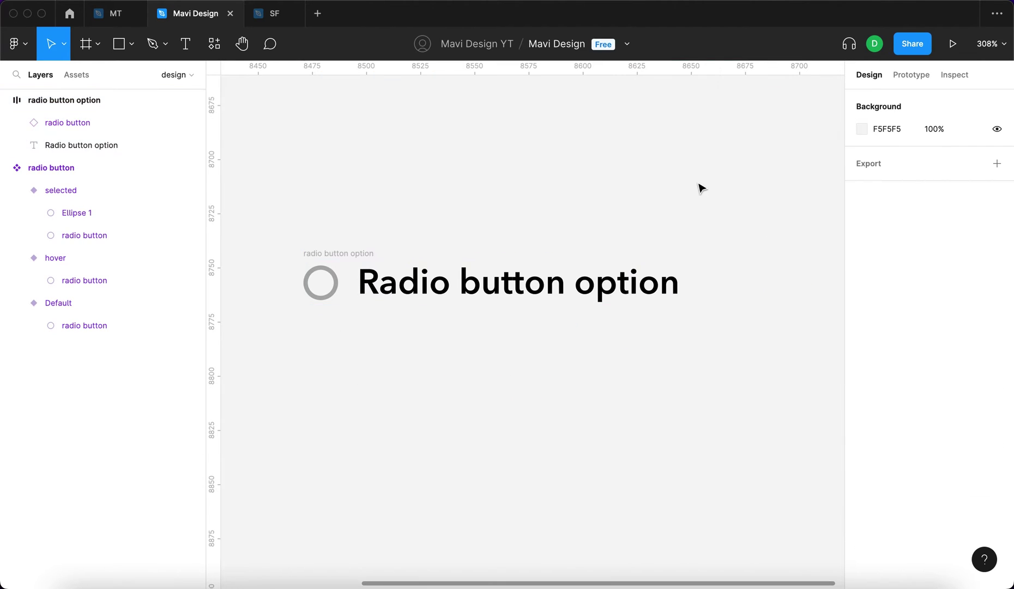
Move the radio button option frame to X 8429, closer to the radio button set, and set its item spacing to 8
scroll(600, 196, down, 5)
click(517, 215)
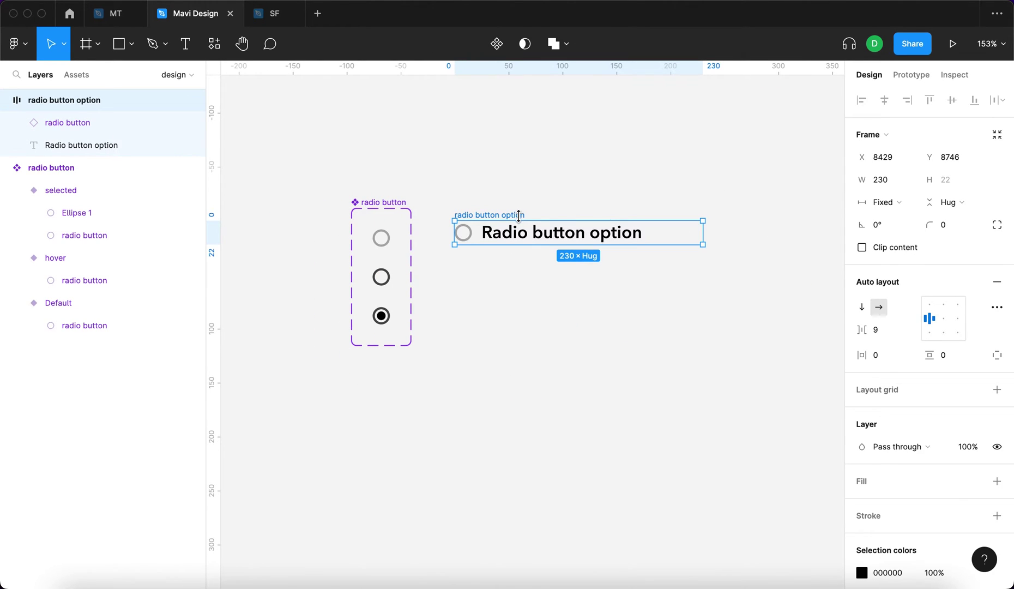
click(881, 330)
key(Down)
key(Down)
key(Up)
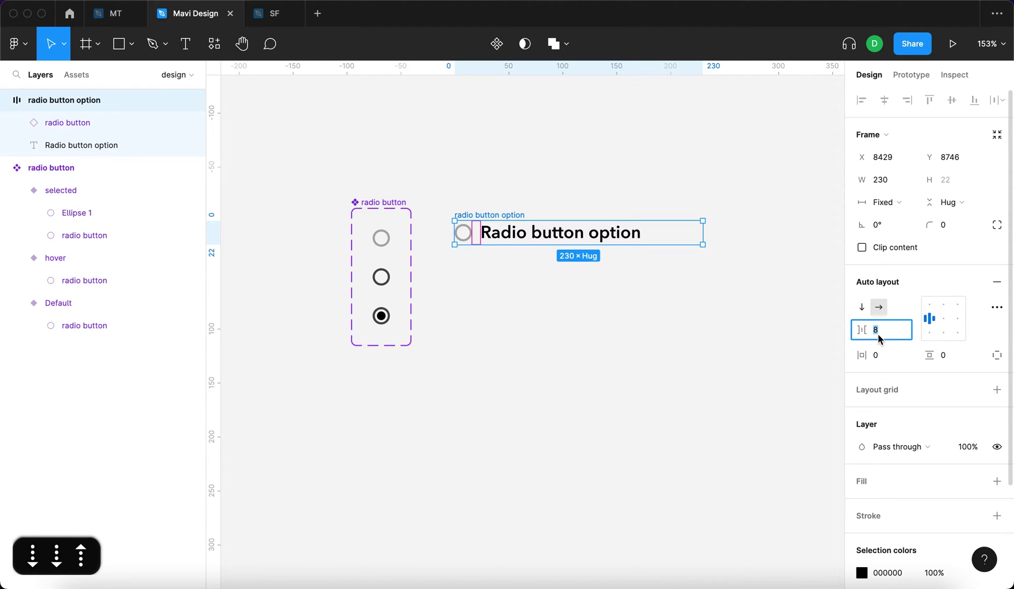
key(Return)
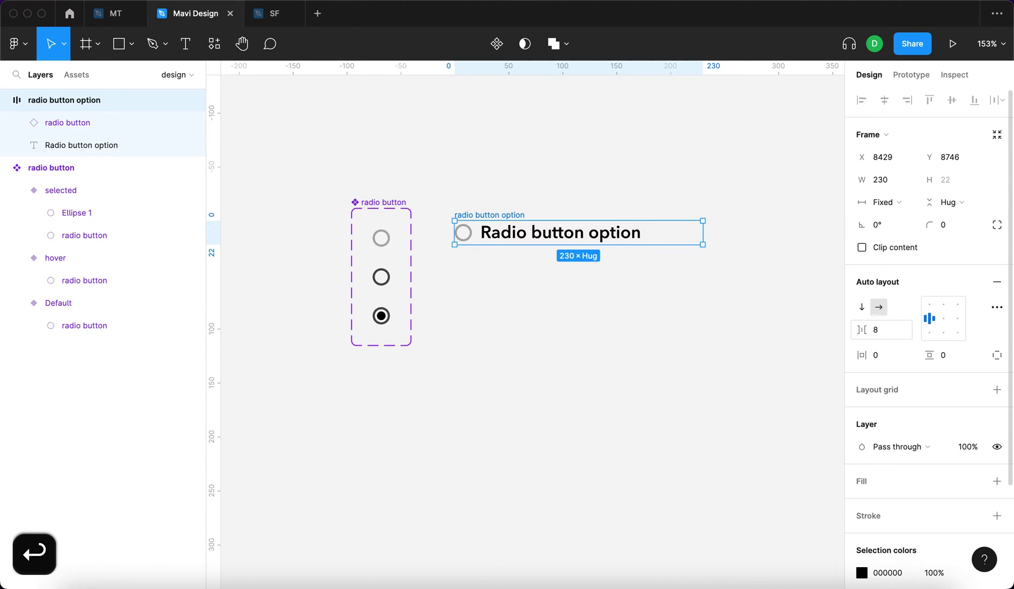
Turn the radio button option frame into a component and position it at about X 8423, Y 8751
click(495, 44)
scroll(643, 240, up, 5)
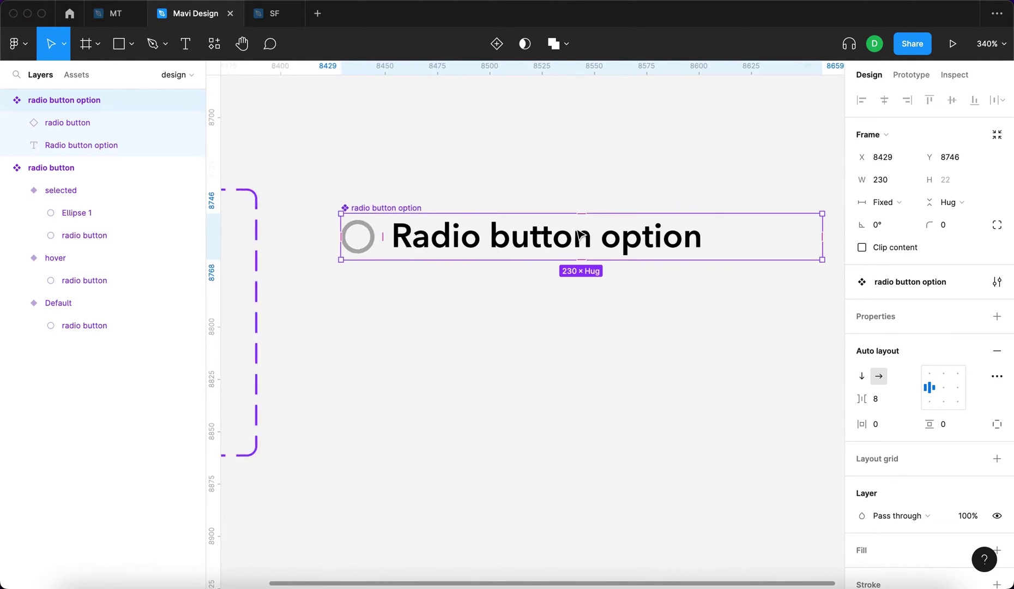
scroll(462, 175, down, 3)
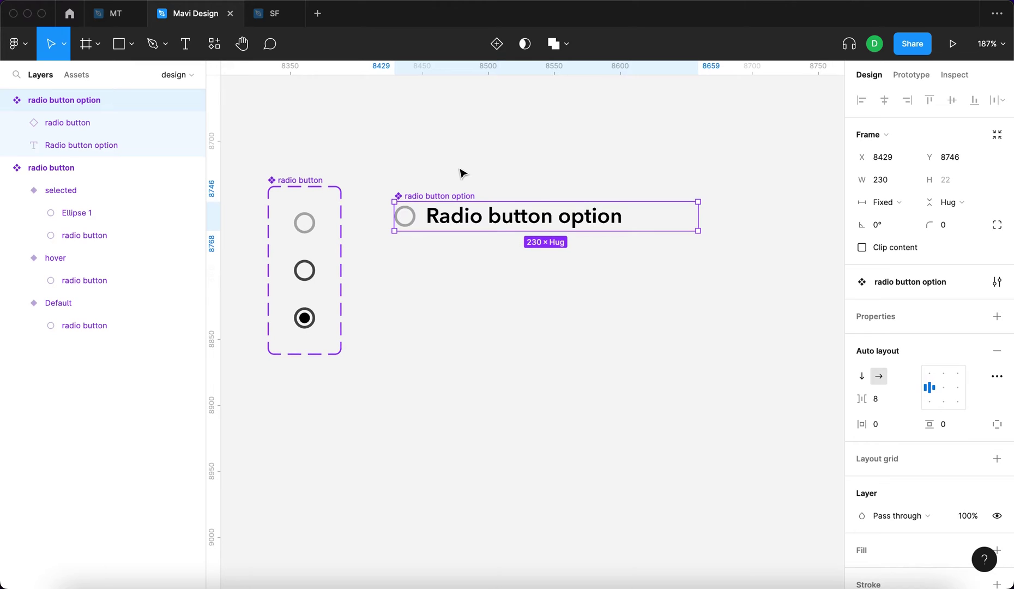
click(371, 180)
click(649, 220)
drag(649, 221, 627, 205)
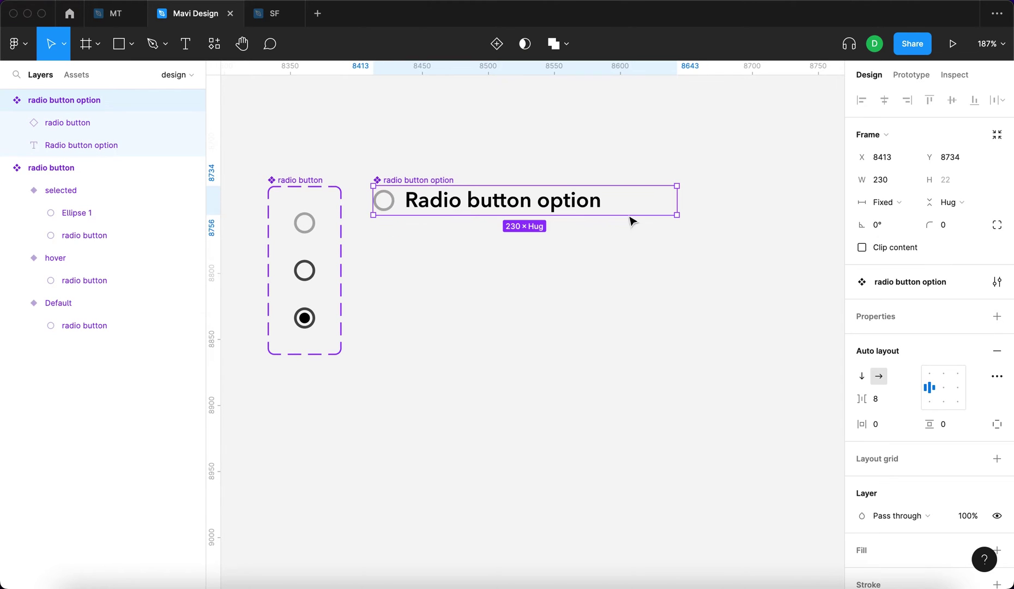
drag(446, 184, 459, 208)
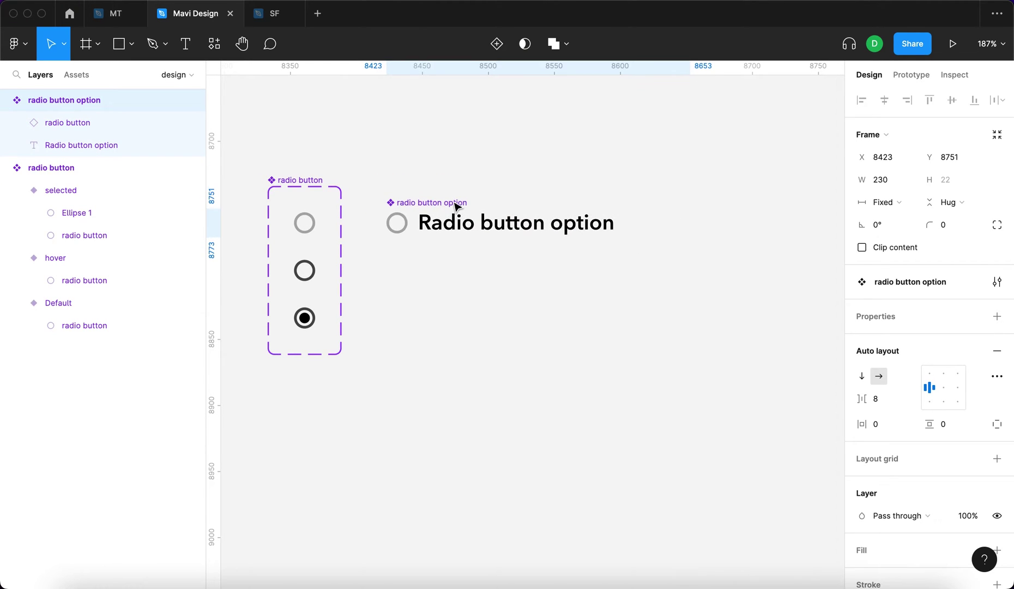
Add a second variant to the radio button option component and name it "hover"
click(498, 46)
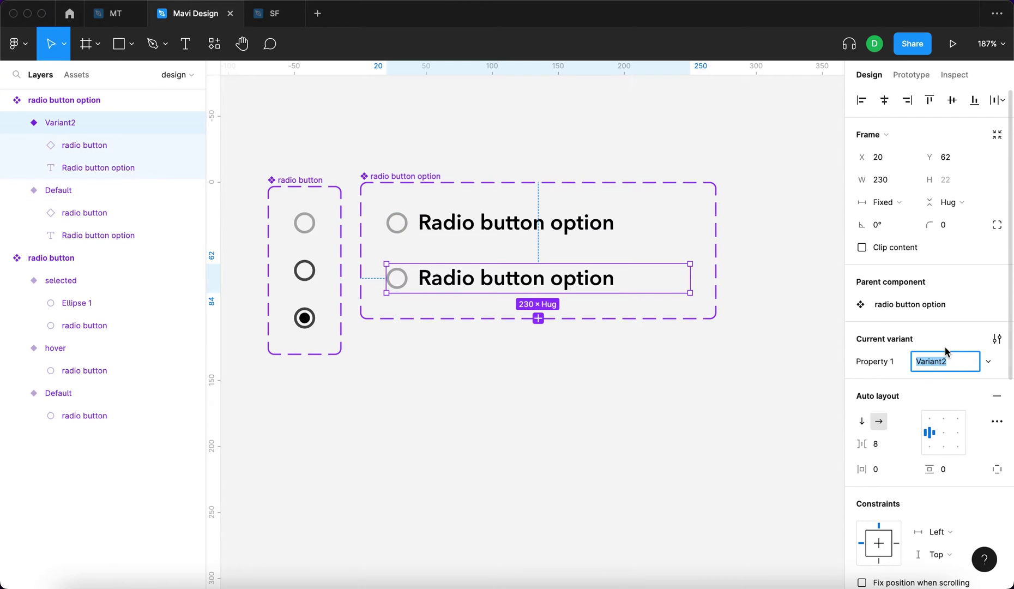
text(hover)
key(Return)
click(374, 163)
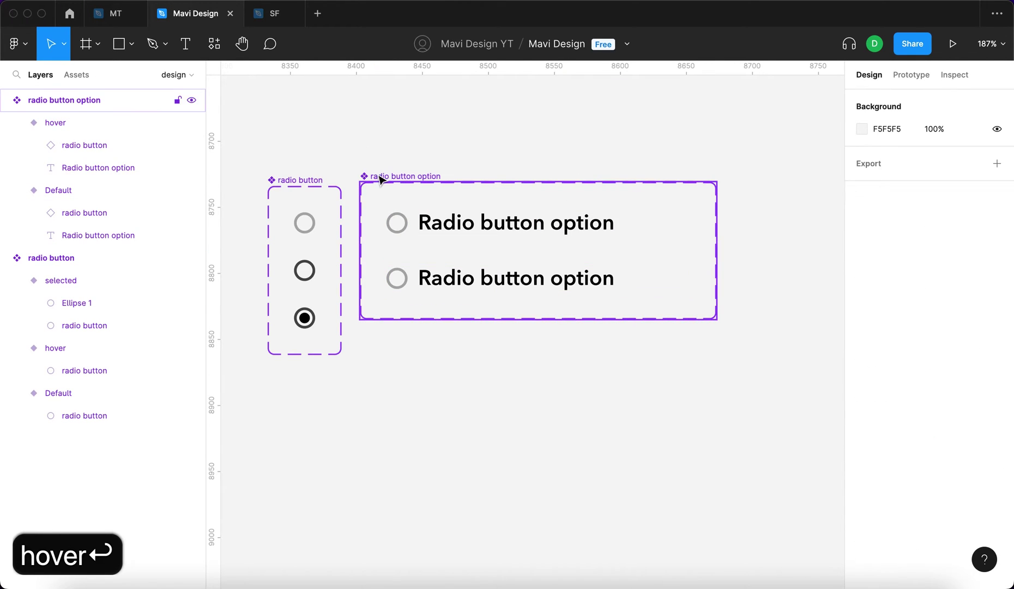
Rename the radio button option set's variant property to "state" and align the set's top edge with the radio button set
click(381, 178)
click(974, 316)
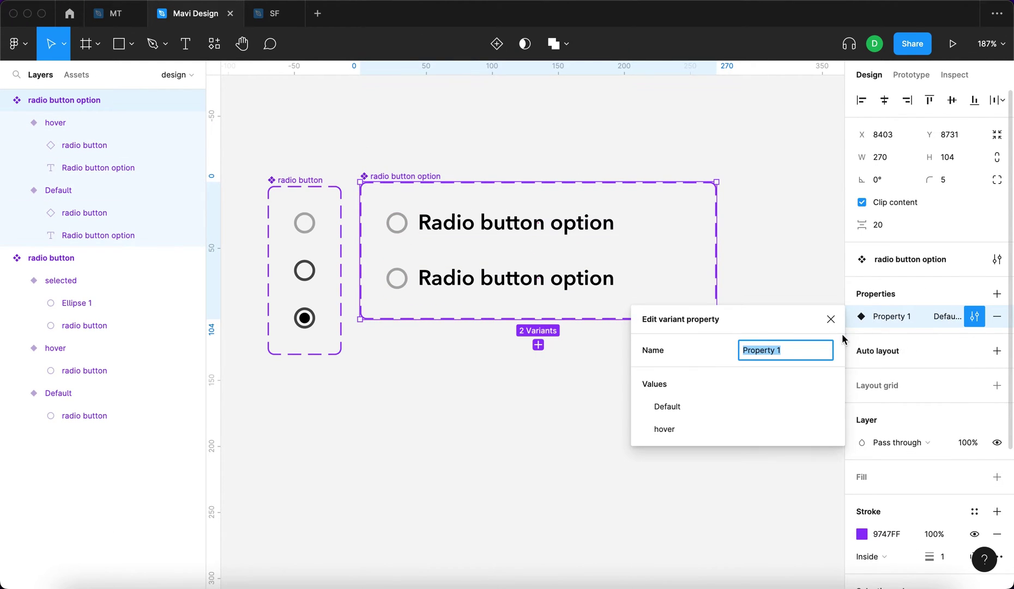
text(state)
key(Return)
drag(400, 192, 407, 188)
click(470, 487)
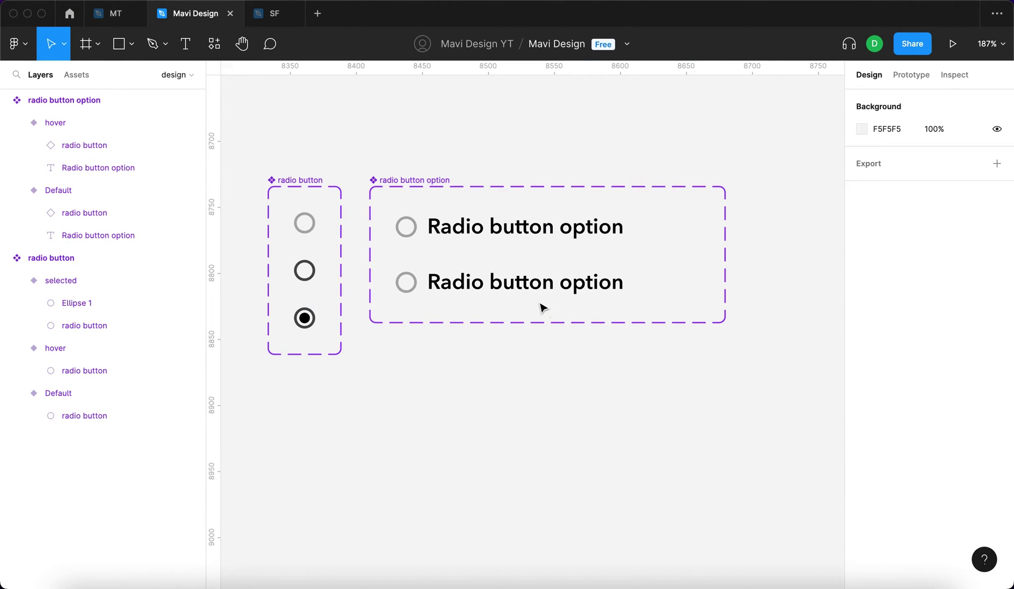
Switch the nested radio button instance in the option set's hover variant to the hover state
click(547, 290)
scroll(410, 289, up, 5)
click(408, 290)
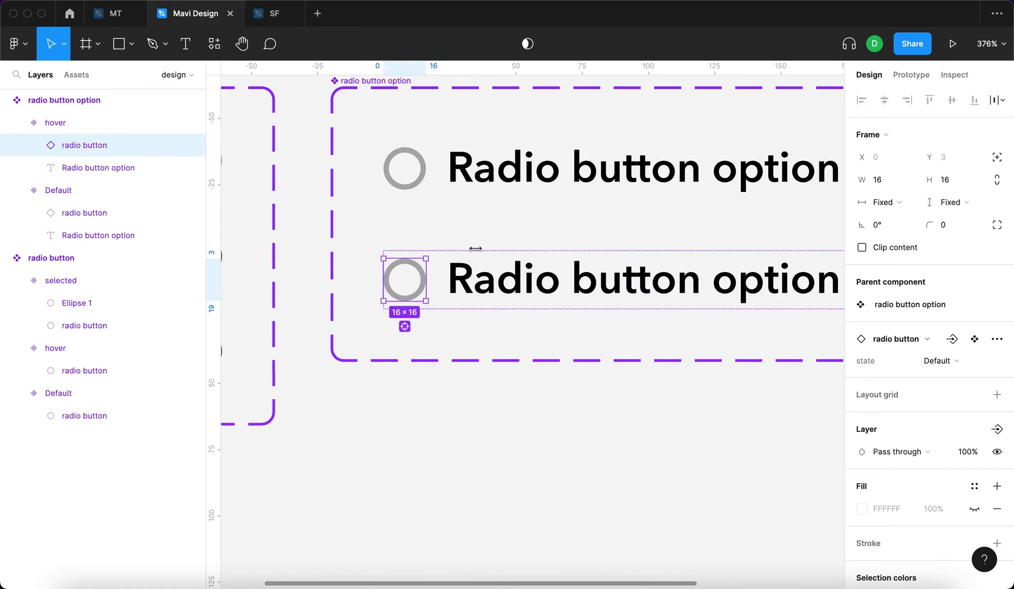
scroll(506, 248, down, 4)
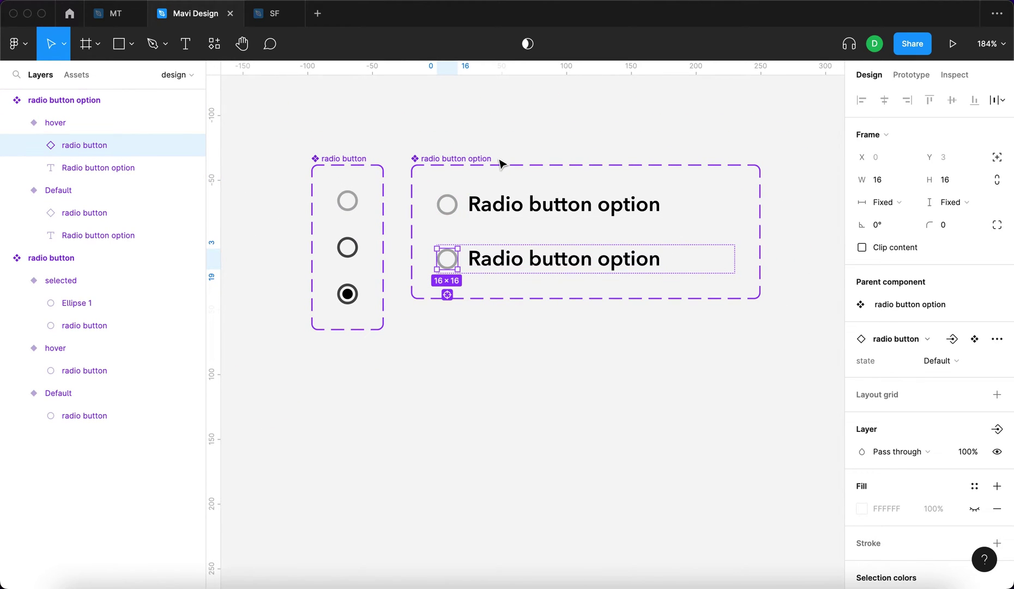
click(955, 360)
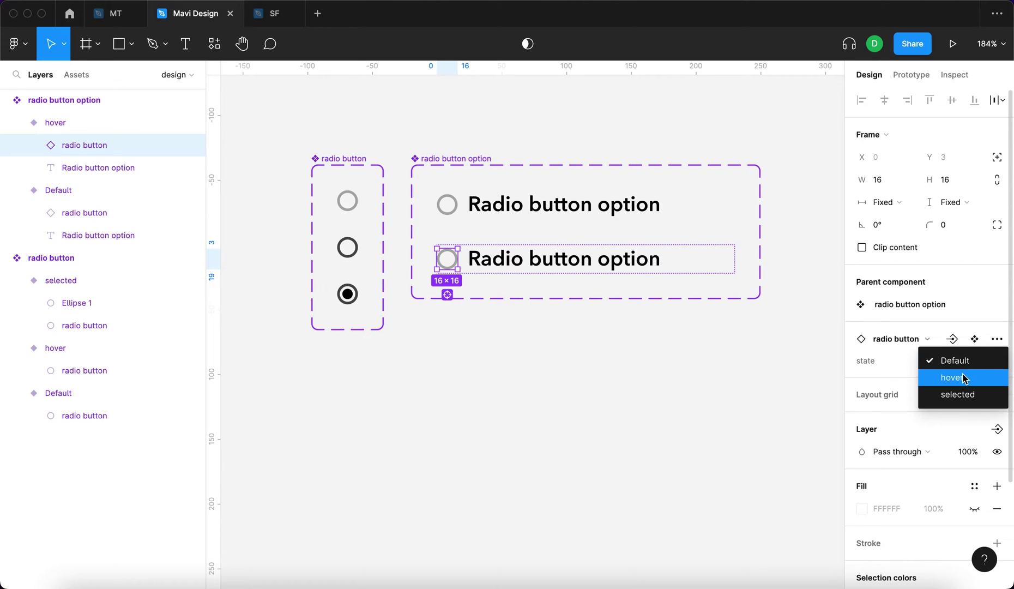
key(Return)
click(681, 425)
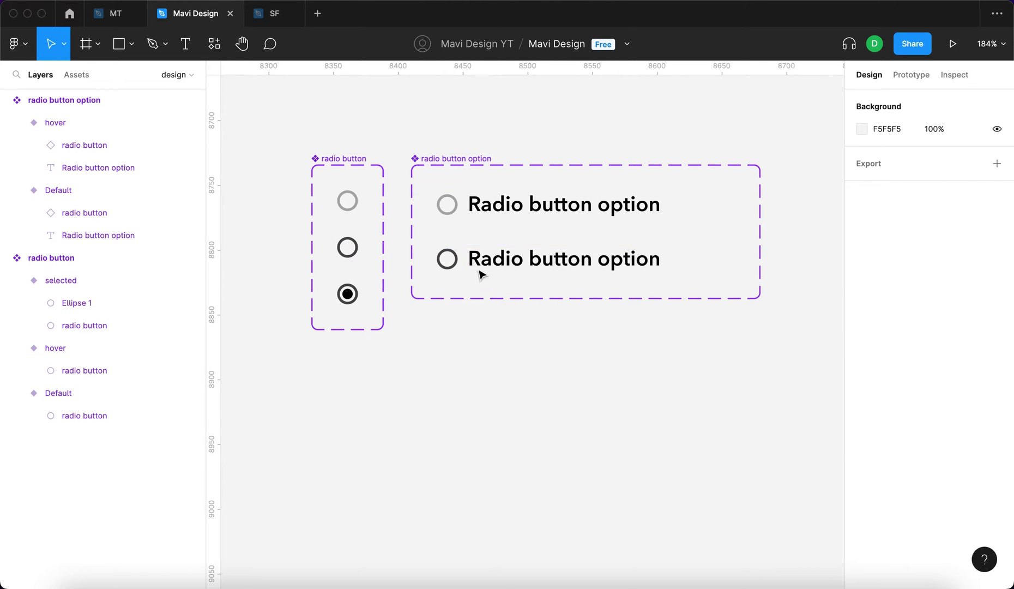
Move the radio button option set closer to the radio button set, to X 8404
drag(446, 165, 439, 165)
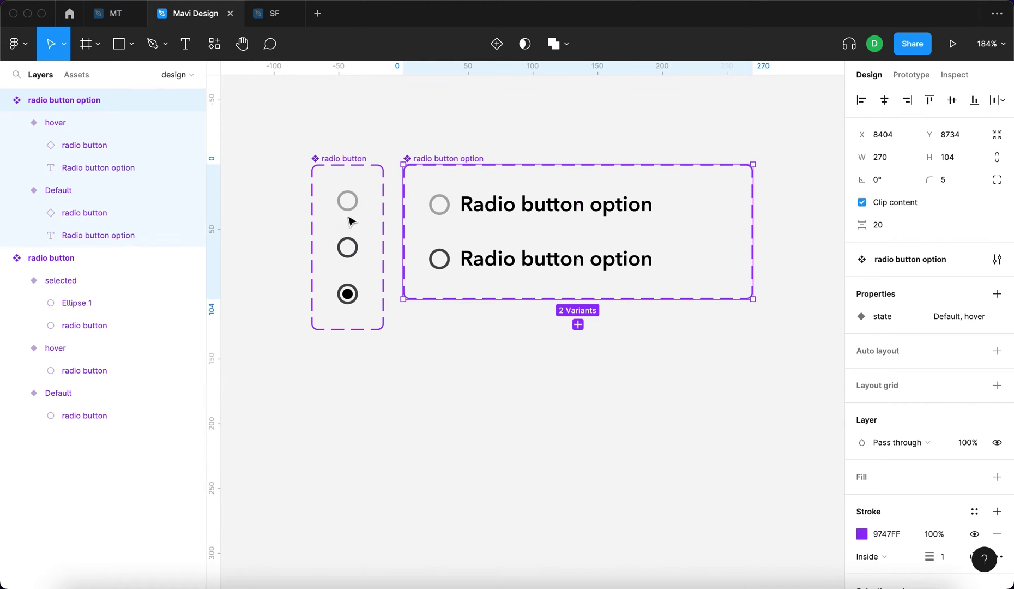
click(474, 358)
click(484, 206)
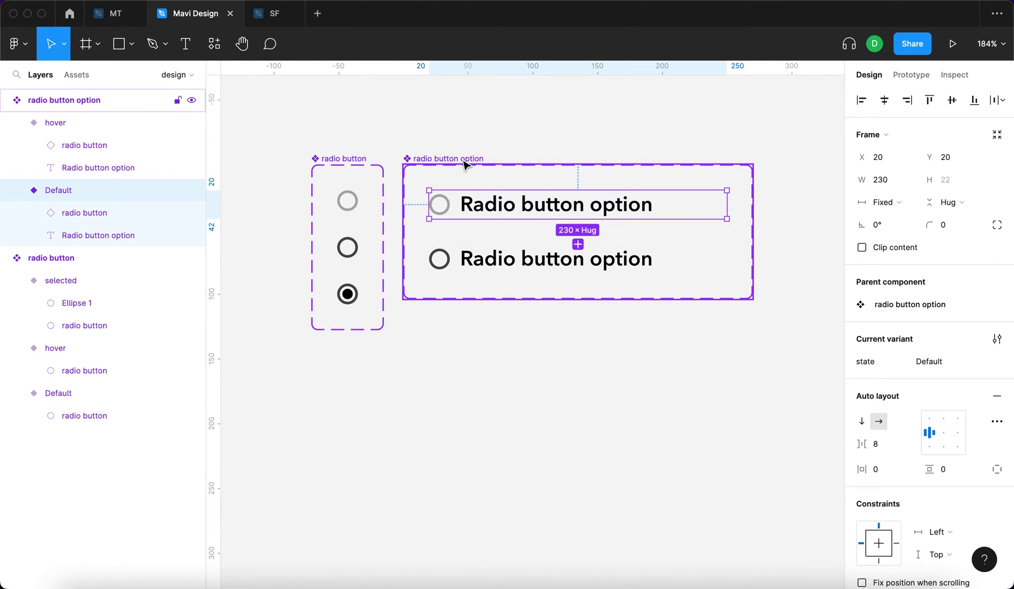
click(461, 165)
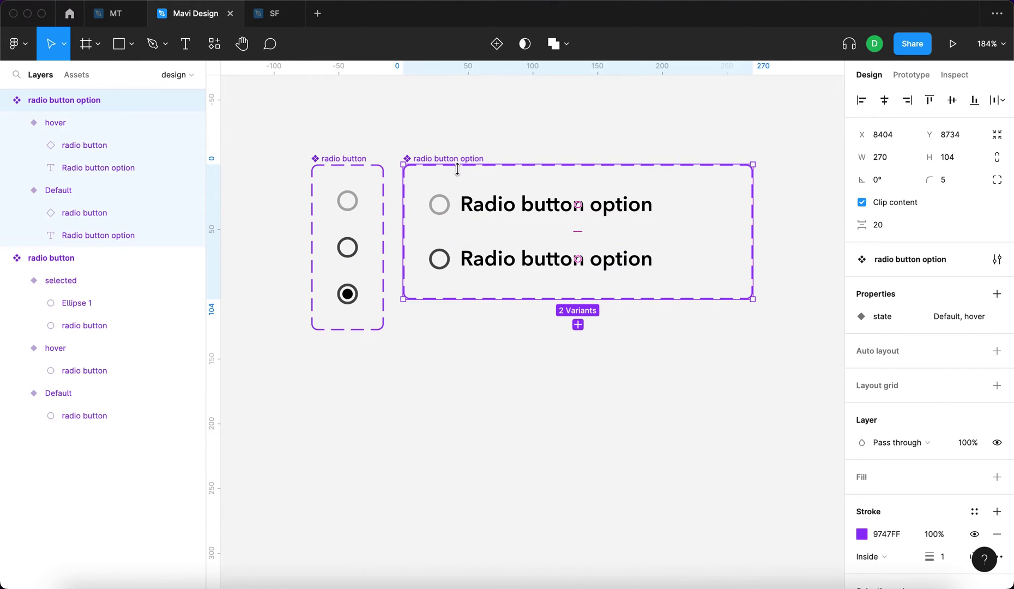
Add a While hovering interaction that changes the radio button option's Default variant to its hover variant
click(897, 79)
click(727, 207)
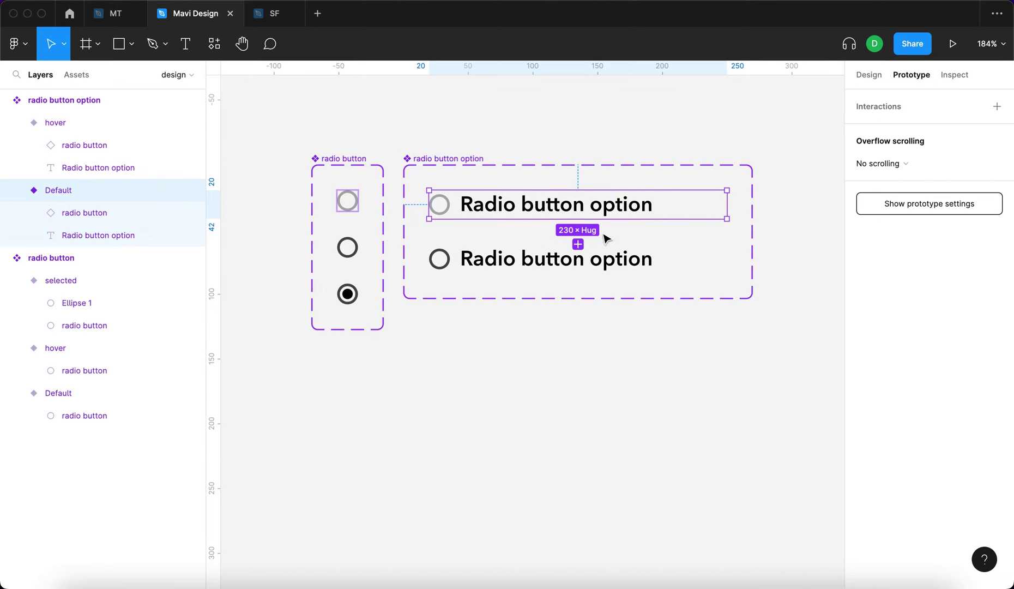
drag(578, 221, 642, 259)
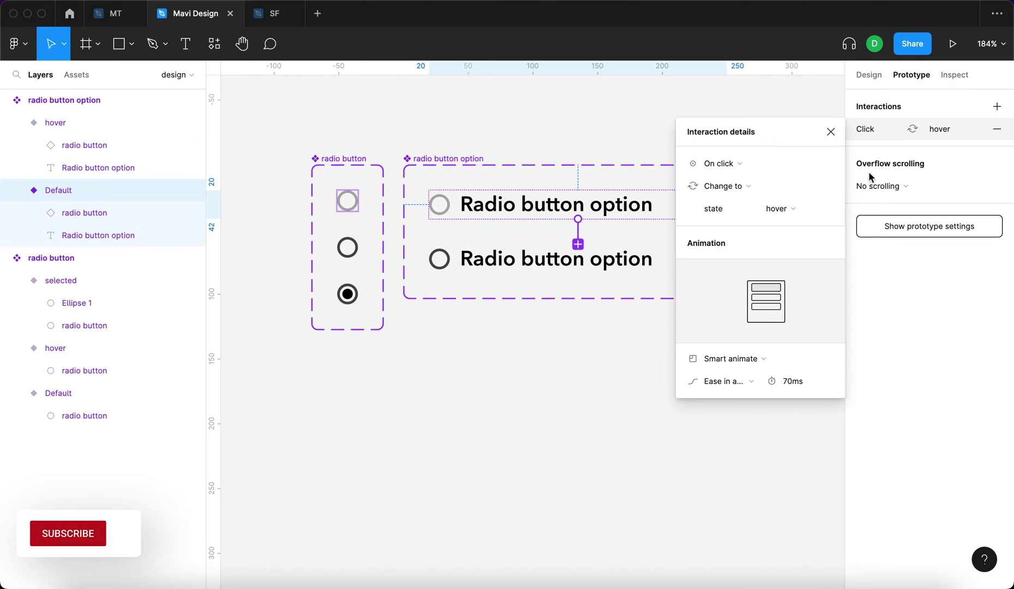
click(748, 163)
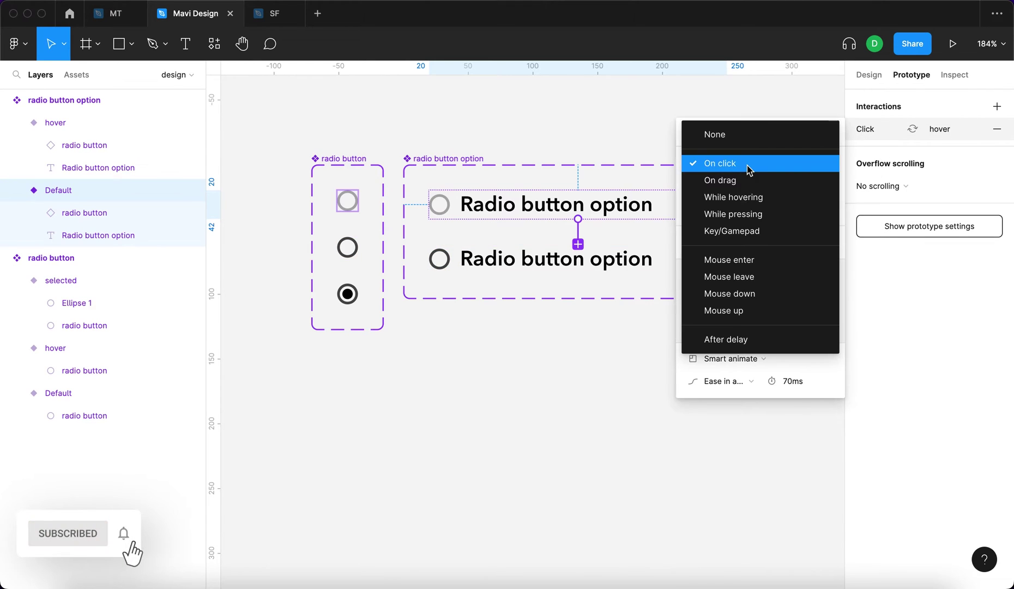
click(778, 199)
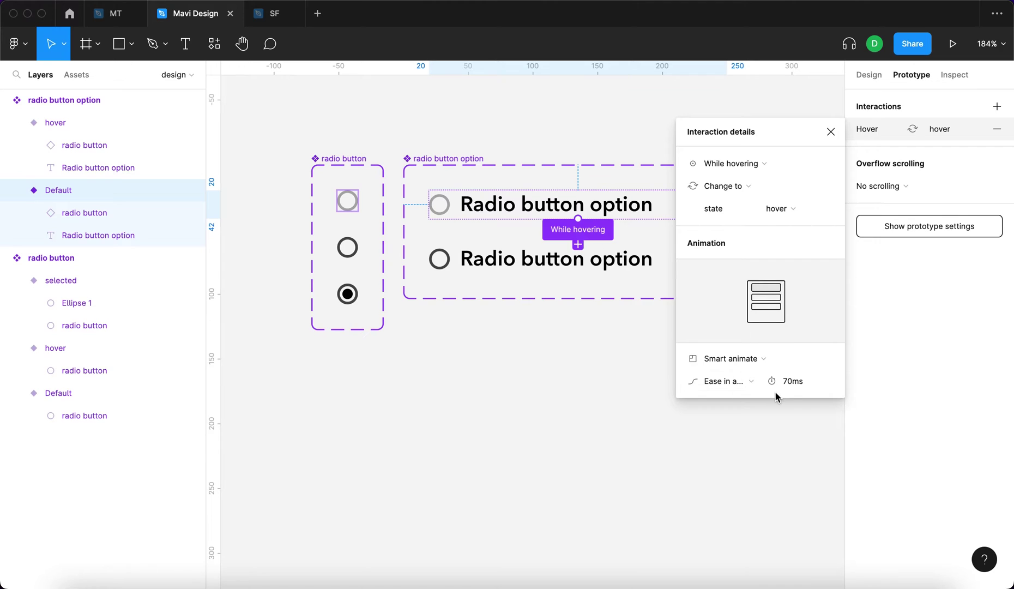
click(830, 131)
click(824, 136)
Add a third variant to the radio button option set and name it "selected"
scroll(752, 133, down, 5)
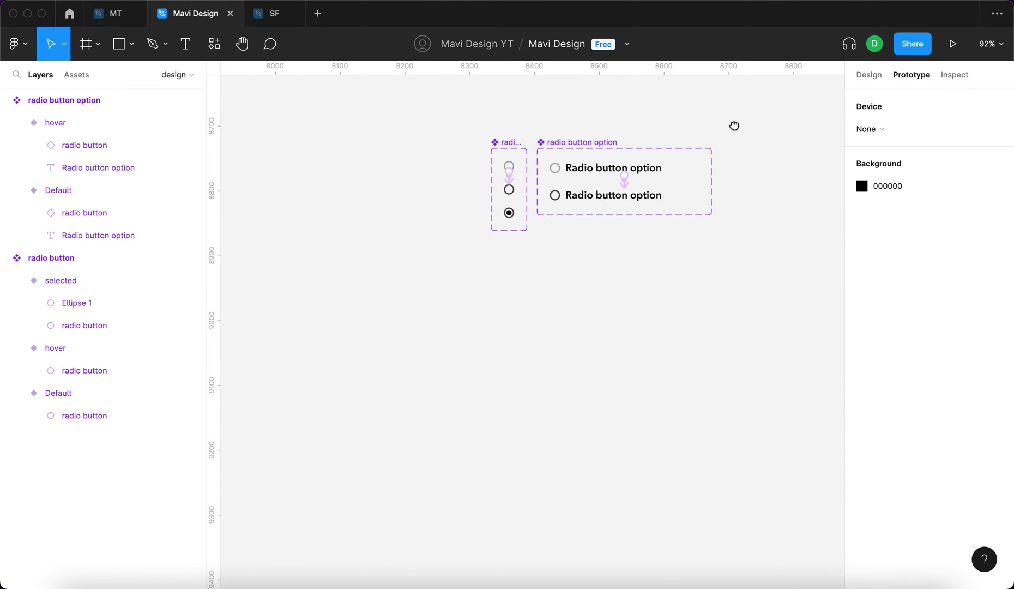
drag(741, 132, 512, 165)
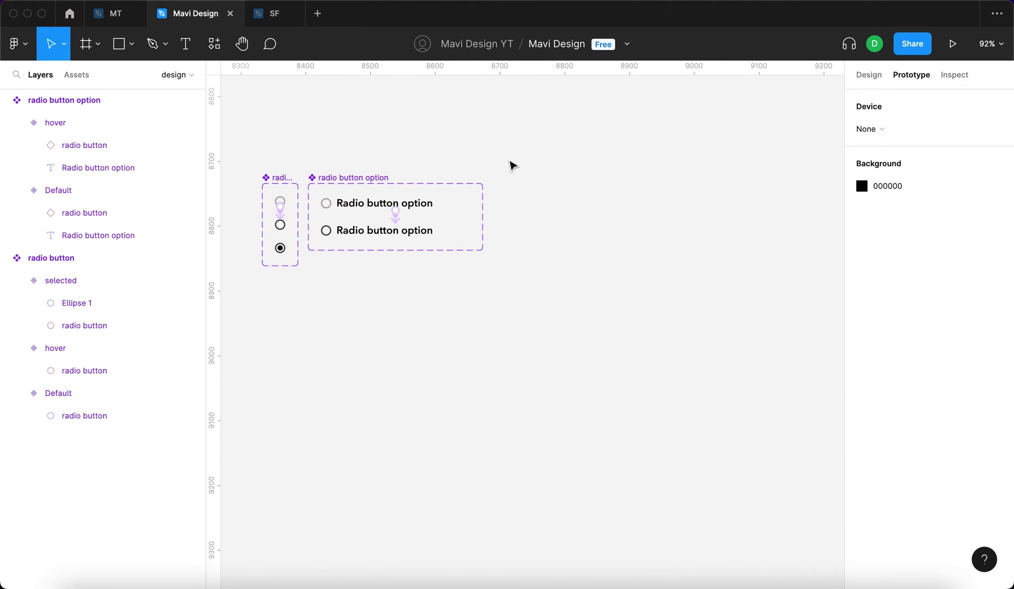
click(348, 232)
scroll(344, 240, up, 5)
click(460, 259)
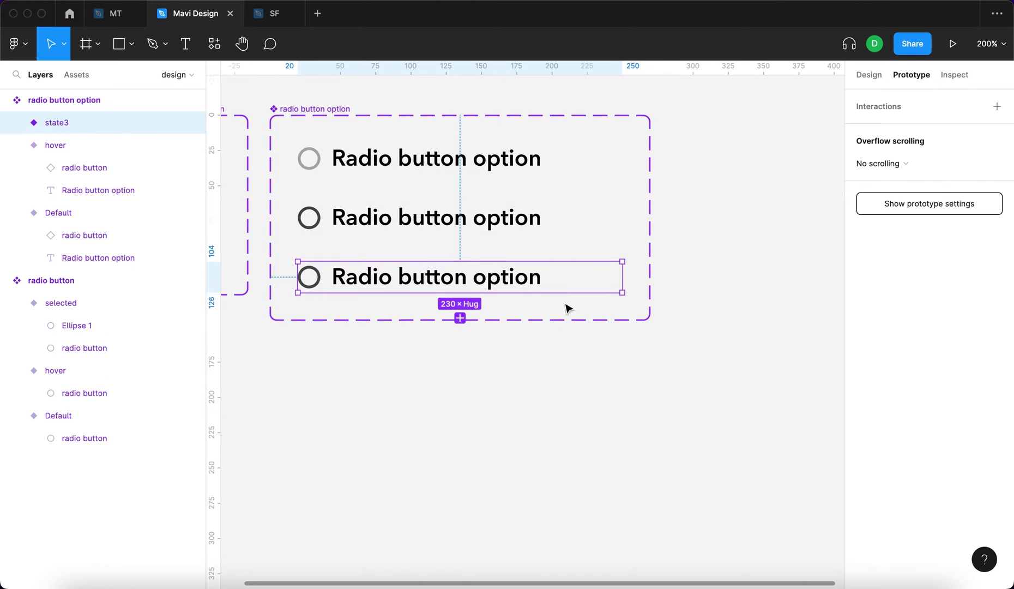
drag(469, 434, 622, 444)
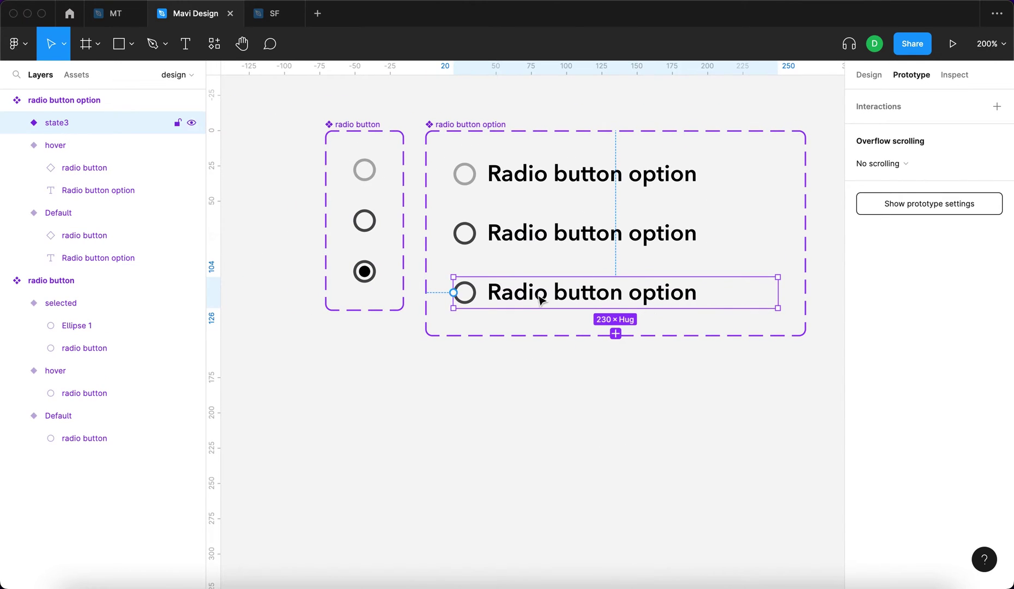
click(853, 76)
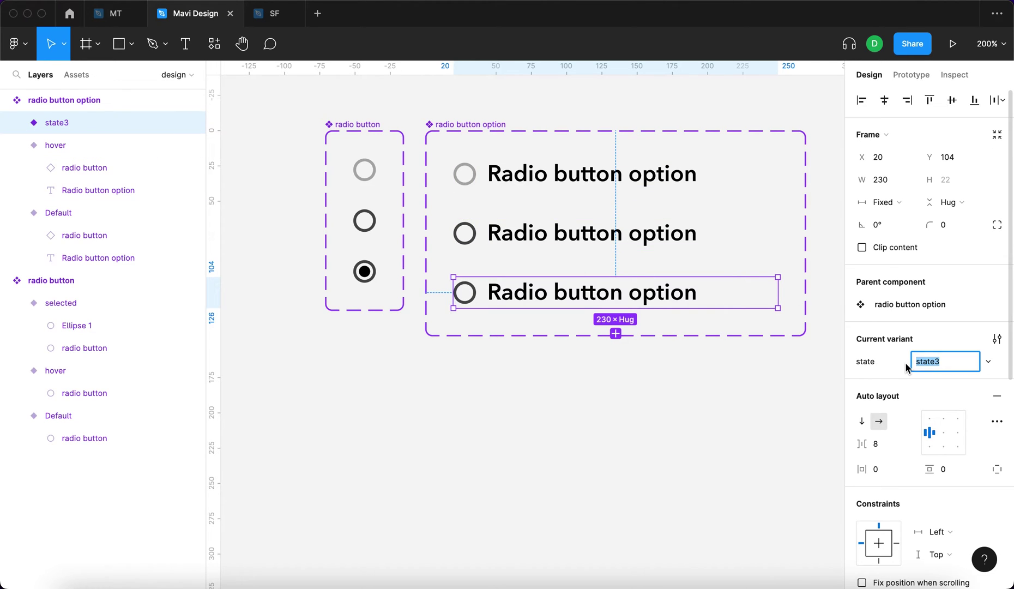
text(selected)
key(Return)
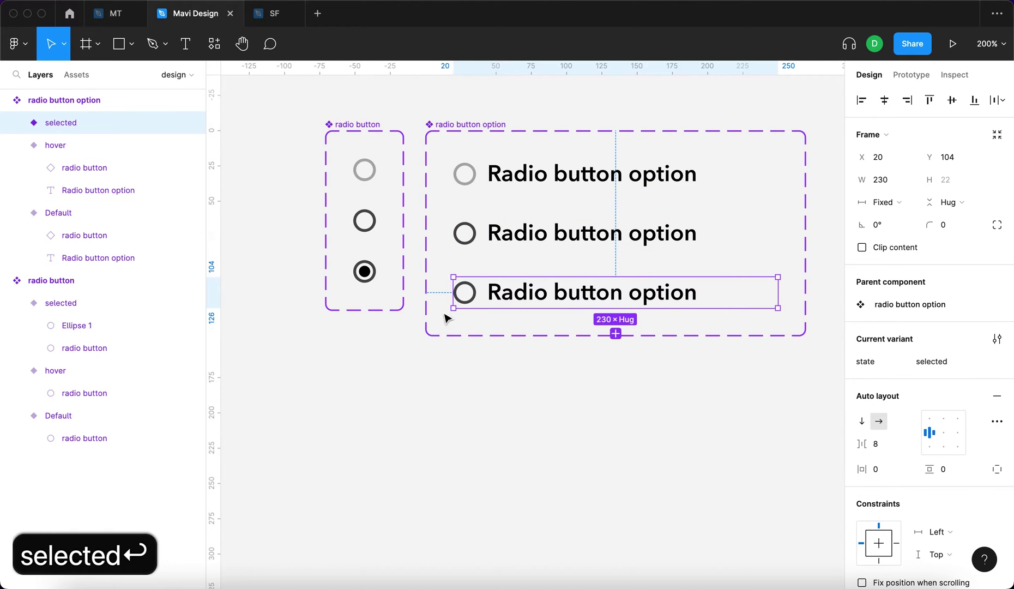
Switch the nested radio button instance in the option set's selected variant to the selected state
click(470, 293)
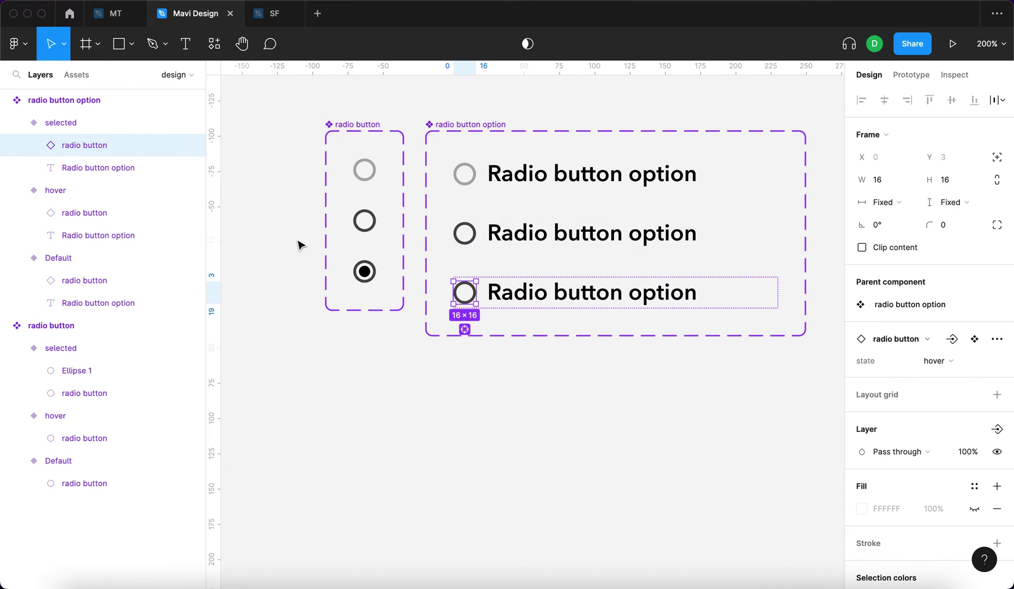
click(938, 360)
click(947, 377)
click(532, 392)
scroll(681, 365, down, 5)
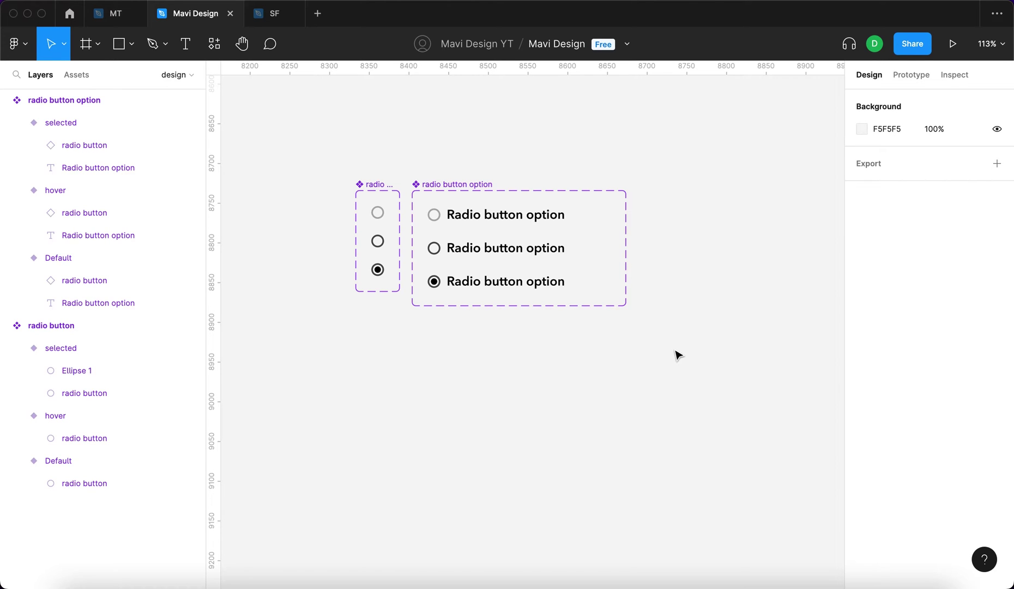
Place a radio button option instance from the local components on the canvas below the sets, at about X 8576, Y 8956
drag(670, 344, 568, 276)
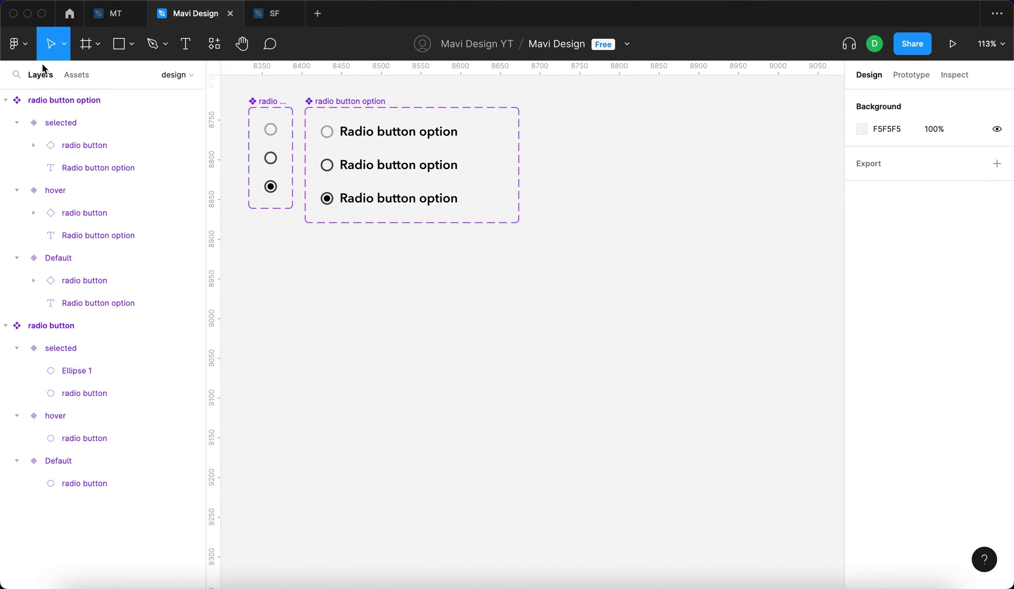
click(78, 77)
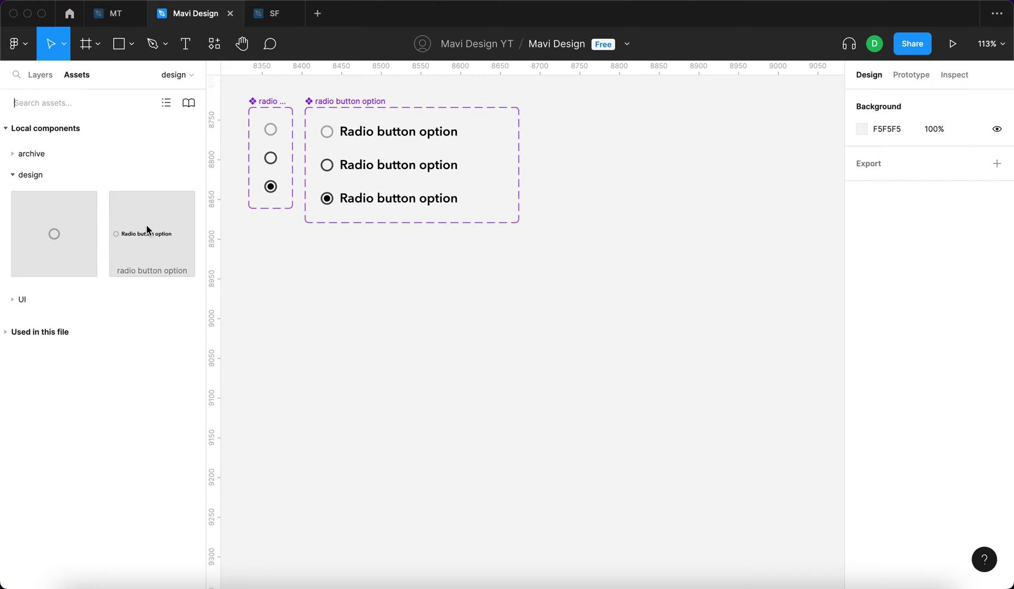
drag(147, 250, 629, 179)
click(609, 172)
drag(620, 143, 525, 296)
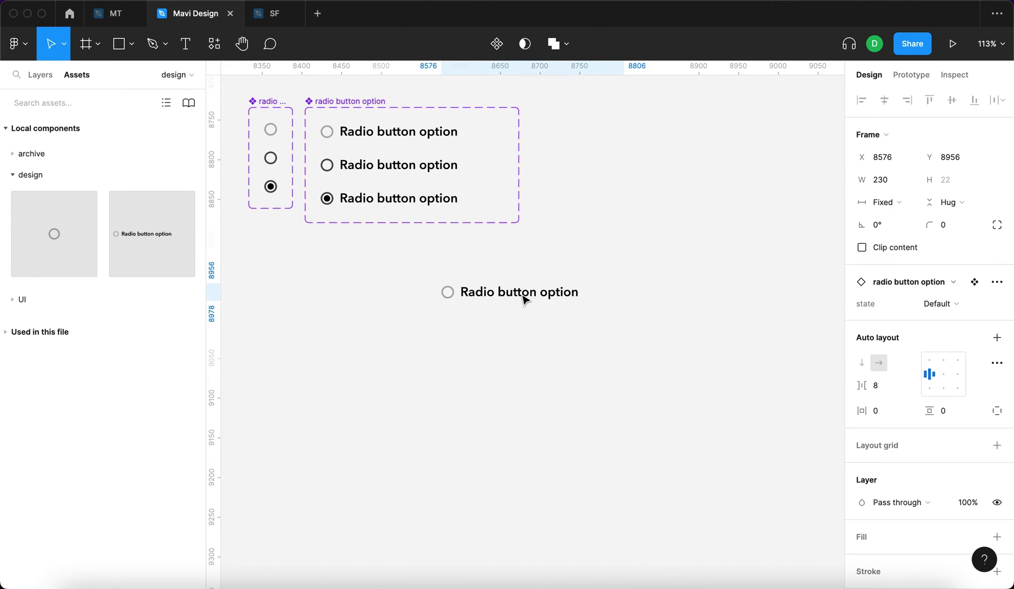
Duplicate the radio button option instance downward into a column of five options, spaced about 13 apart
click(645, 385)
click(536, 296)
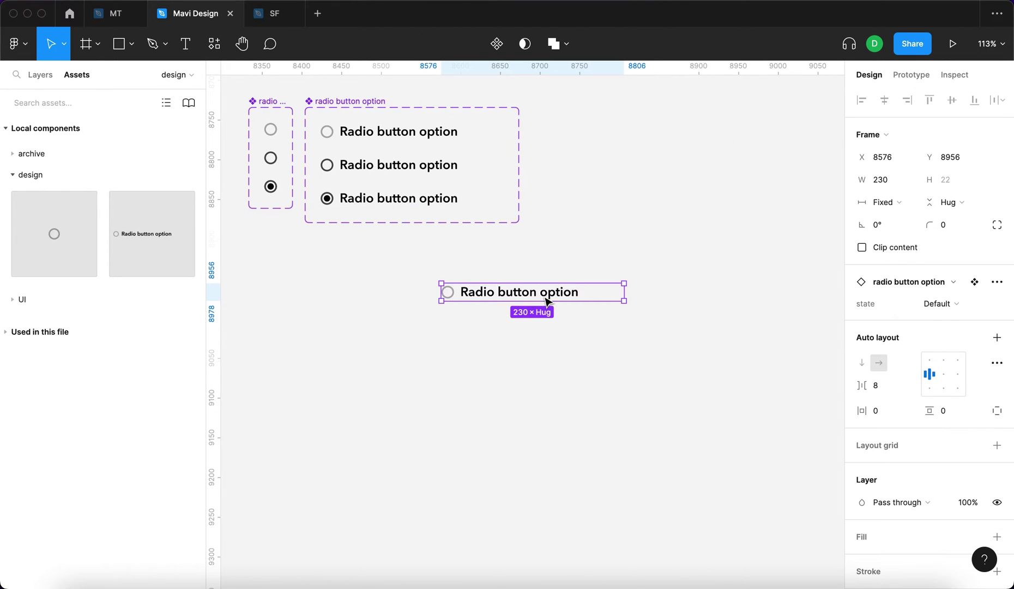
drag(550, 301, 548, 328)
key(super+d)
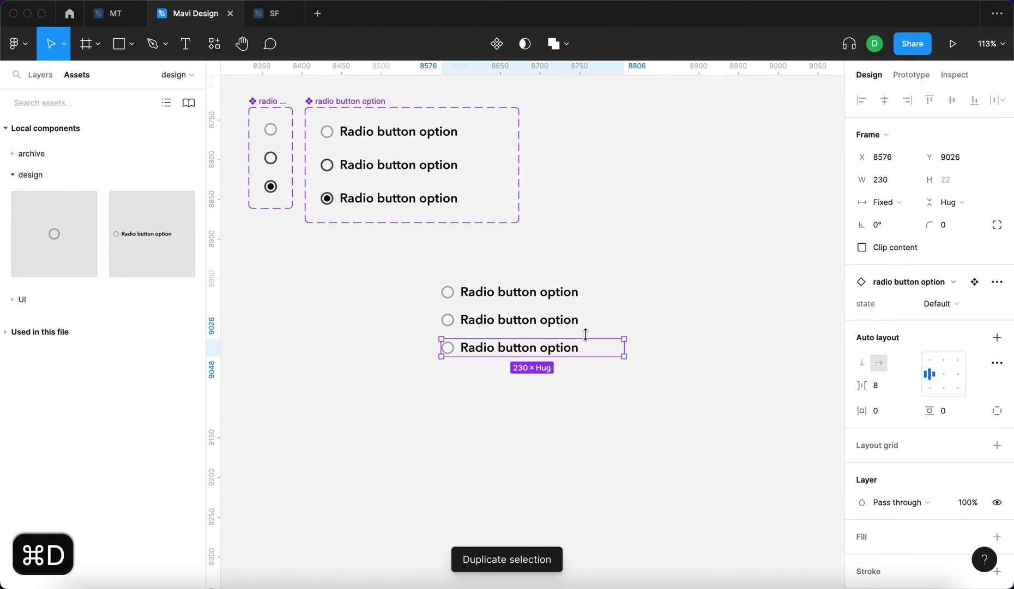
key(super+d)
key(super+d)
Wrap the five options in a vertical auto layout frame and set the options' width to Fill container
drag(729, 485, 655, 430)
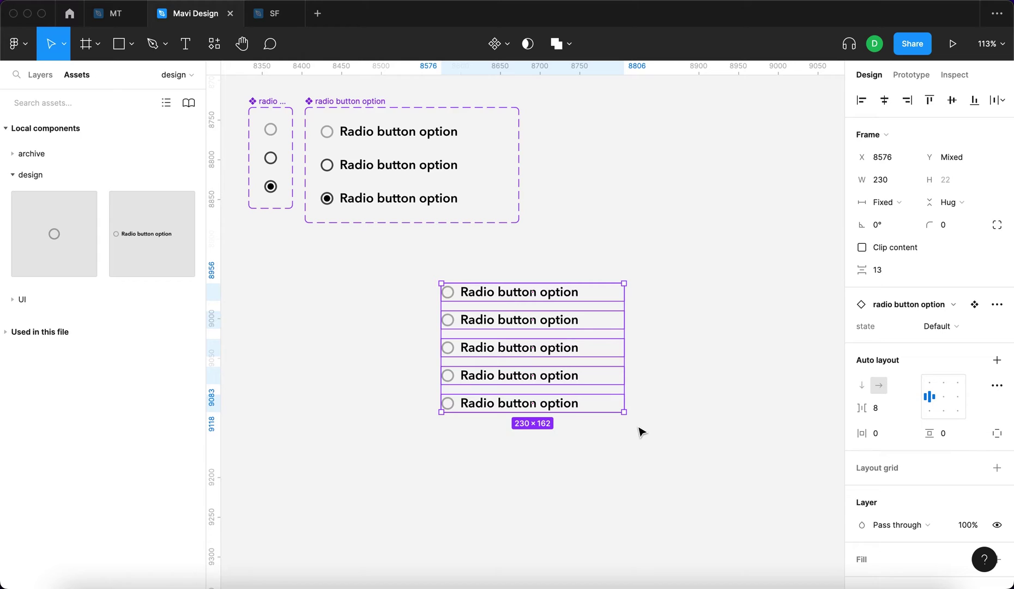
key(shift+a)
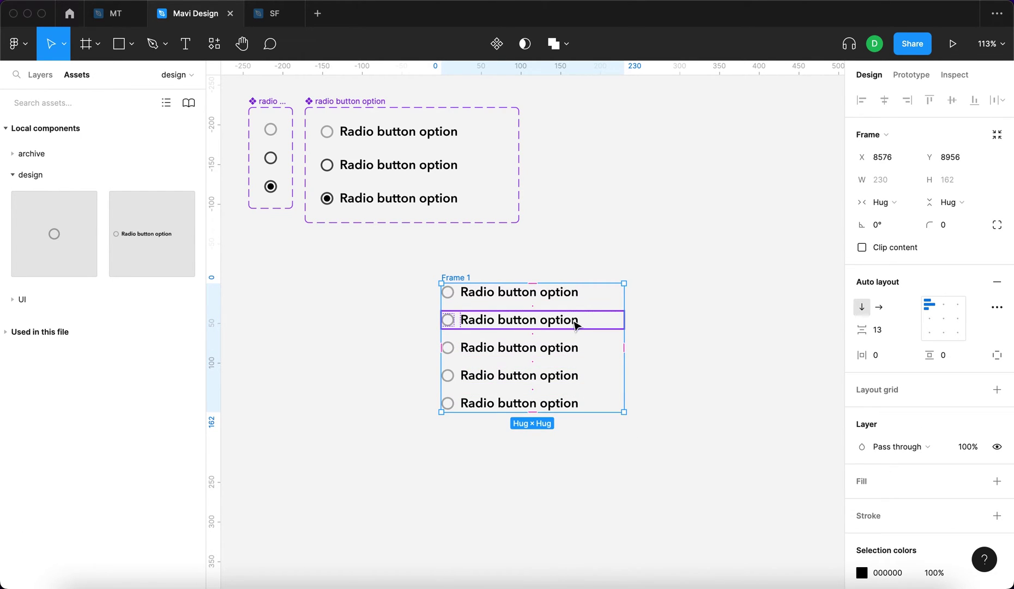
key(Return)
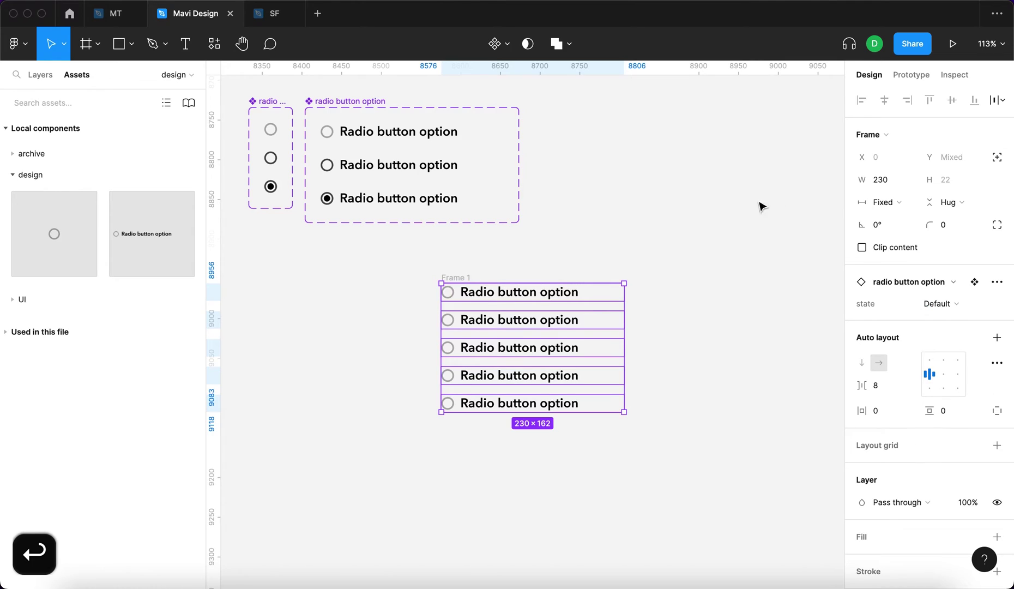
click(888, 202)
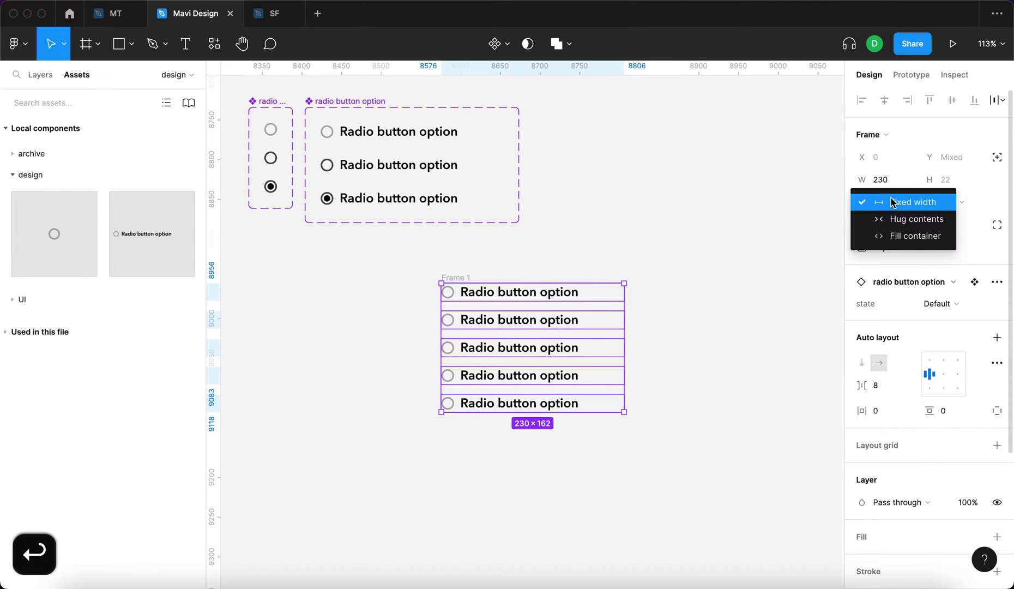
click(904, 235)
Widen the auto layout frame holding the five options to about 316
click(491, 263)
click(610, 300)
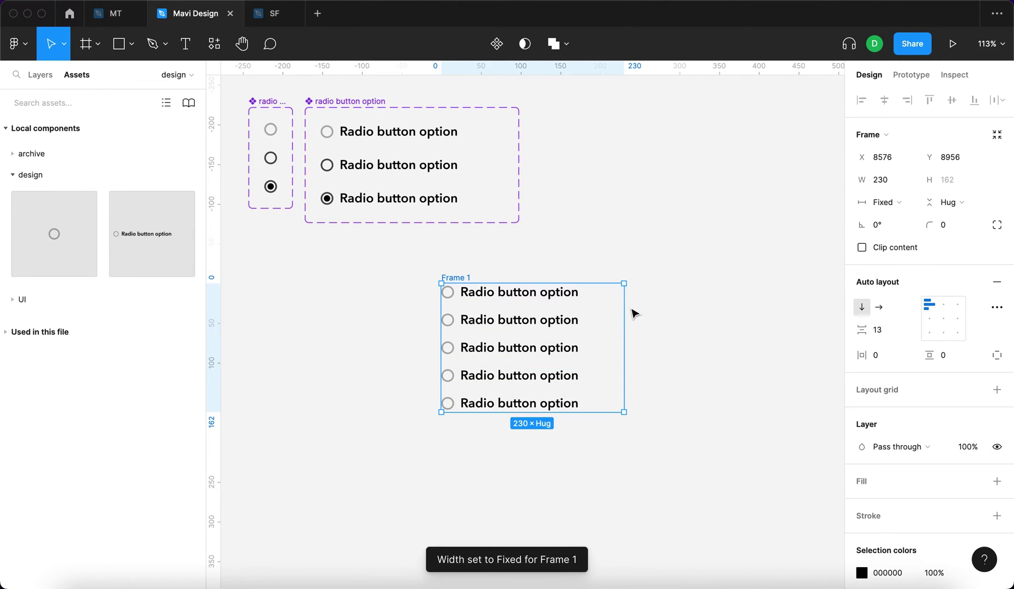
drag(608, 309, 692, 326)
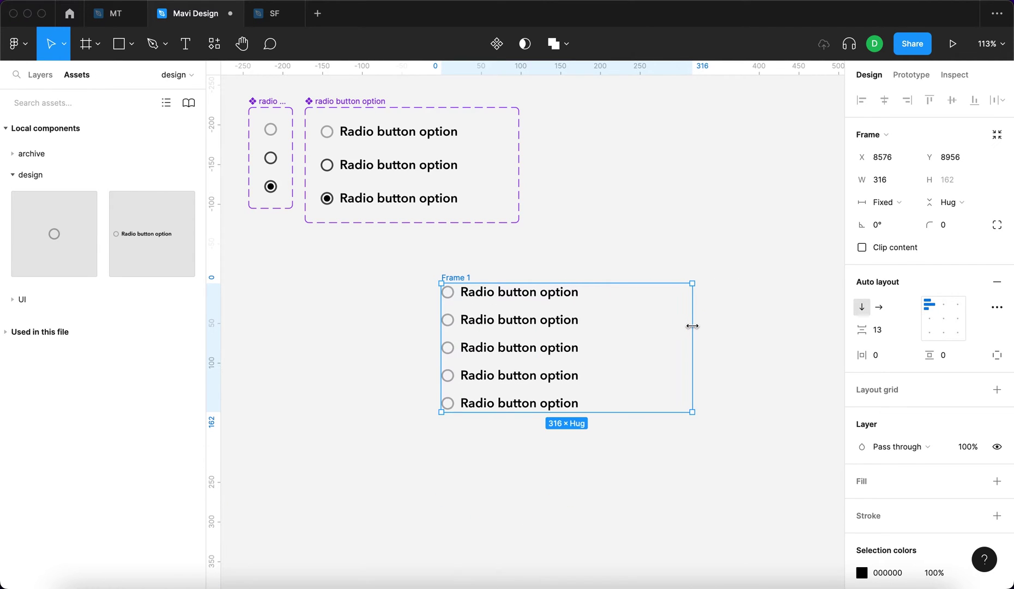
click(778, 335)
Move the options frame to about X 8801, Y 8930 and rename it "single choice component"
click(480, 292)
key(Escape)
scroll(681, 309, down, 2)
key(super+r)
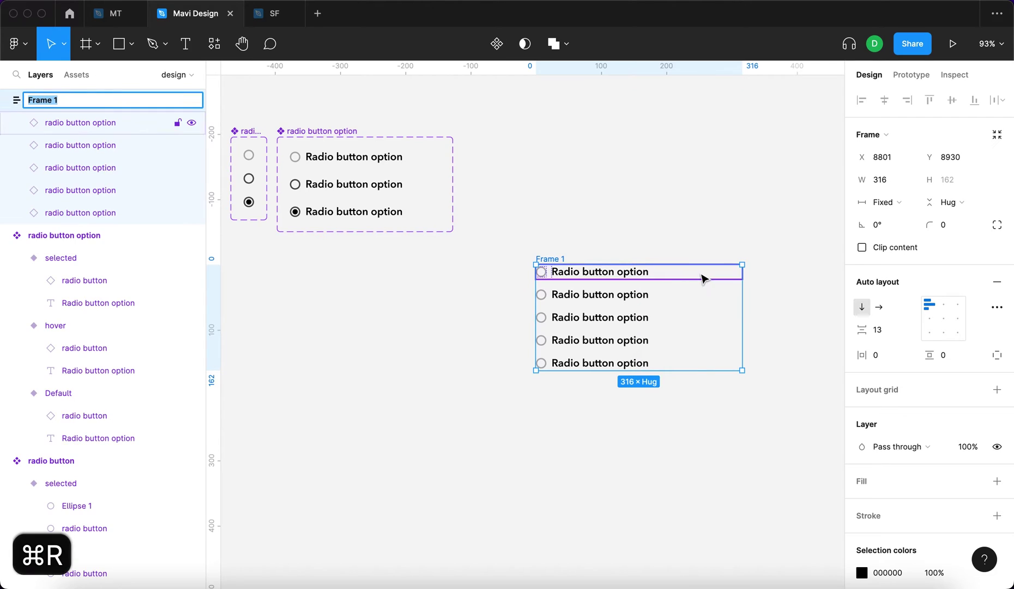
text(radio)
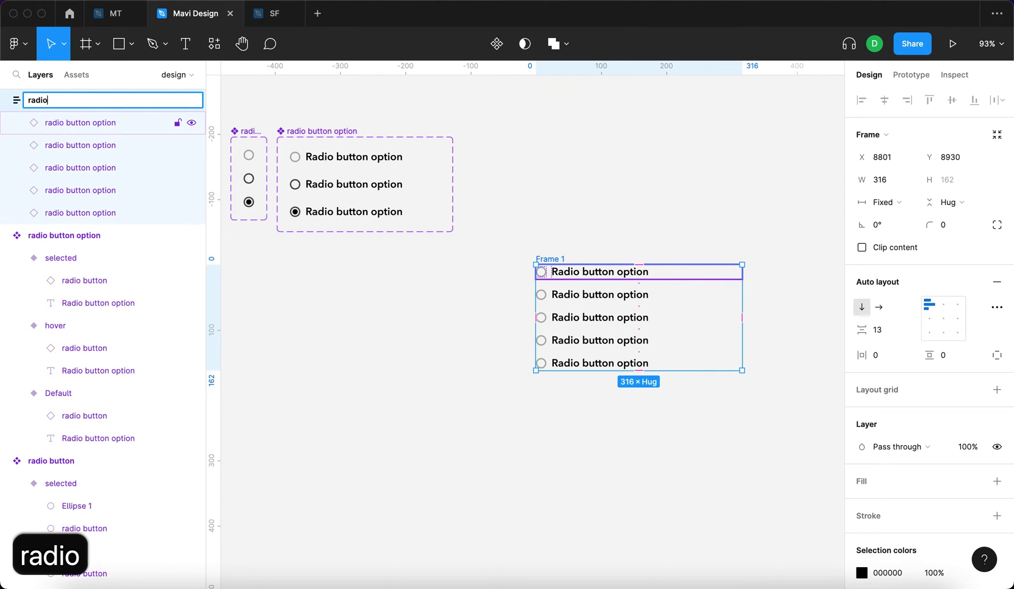
text( selection)
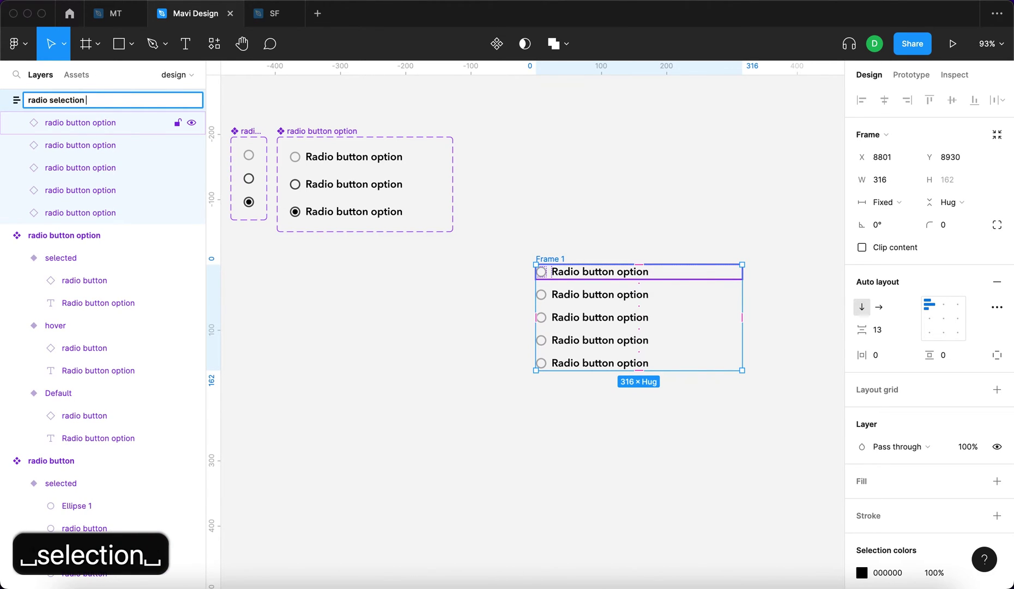
key(super+a)
text(single choice component)
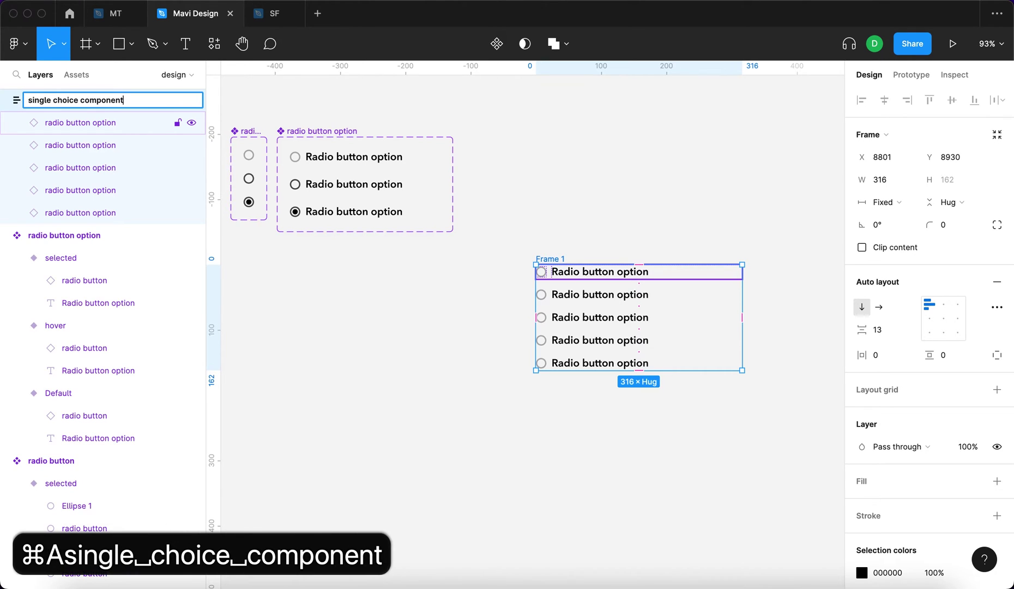
key(Return)
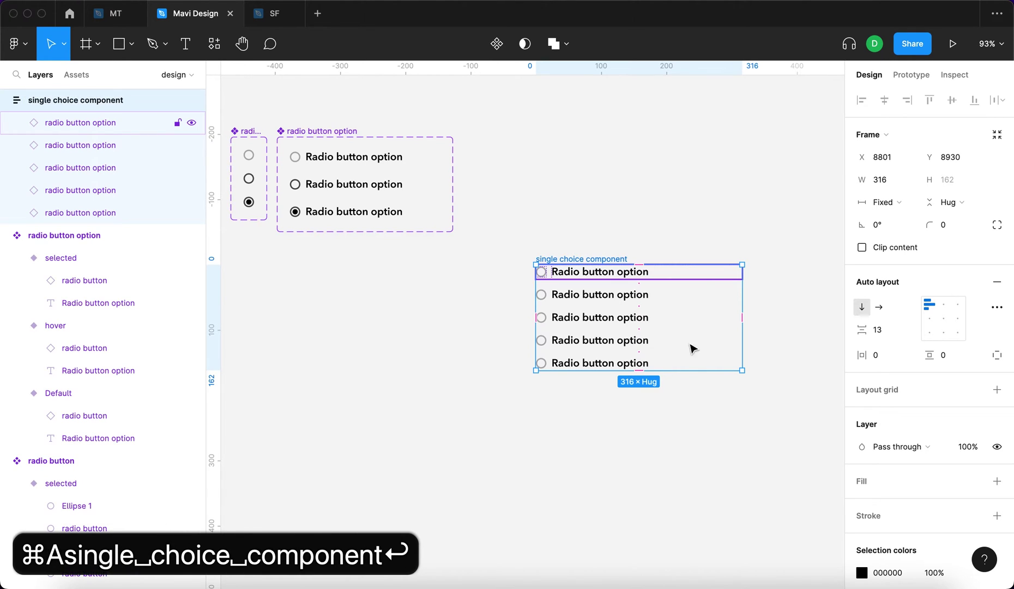
Make the single choice component frame a component, narrow it to 290 and place it below the radio button option set
drag(613, 261, 593, 151)
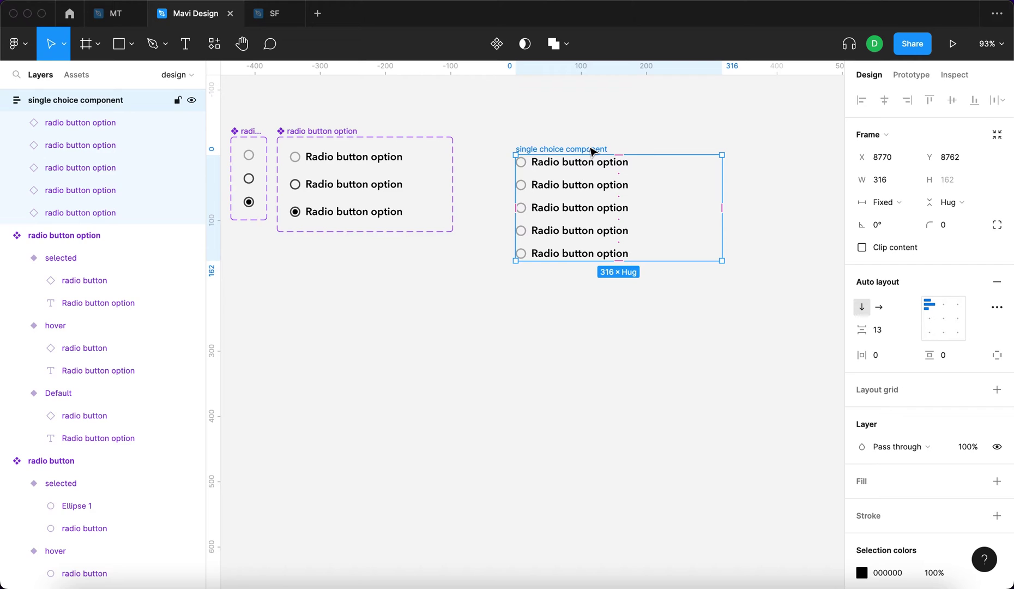
click(505, 53)
drag(573, 154, 642, 341)
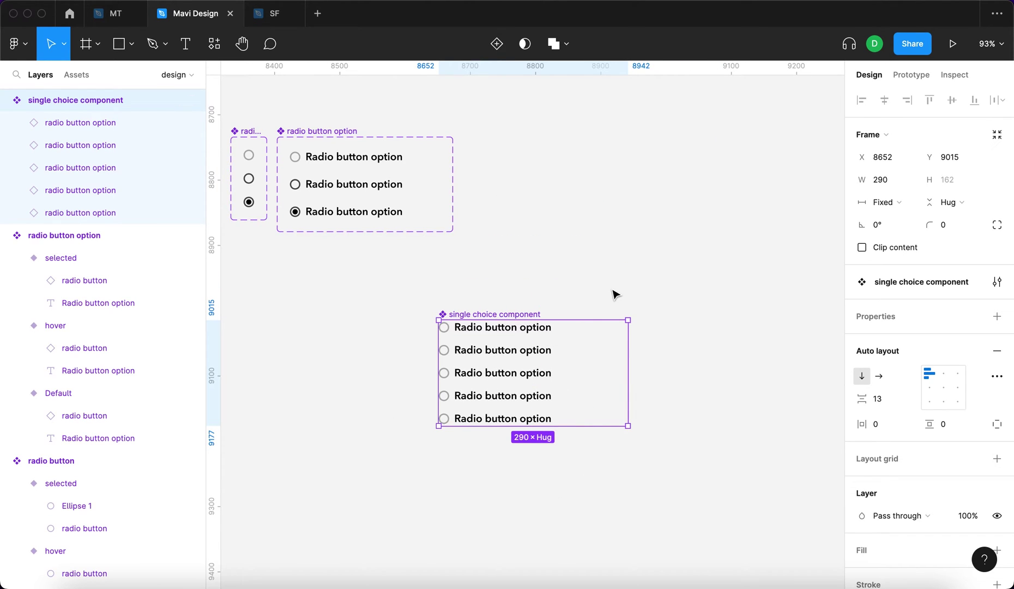
drag(506, 316, 343, 266)
click(518, 304)
drag(240, 315, 308, 303)
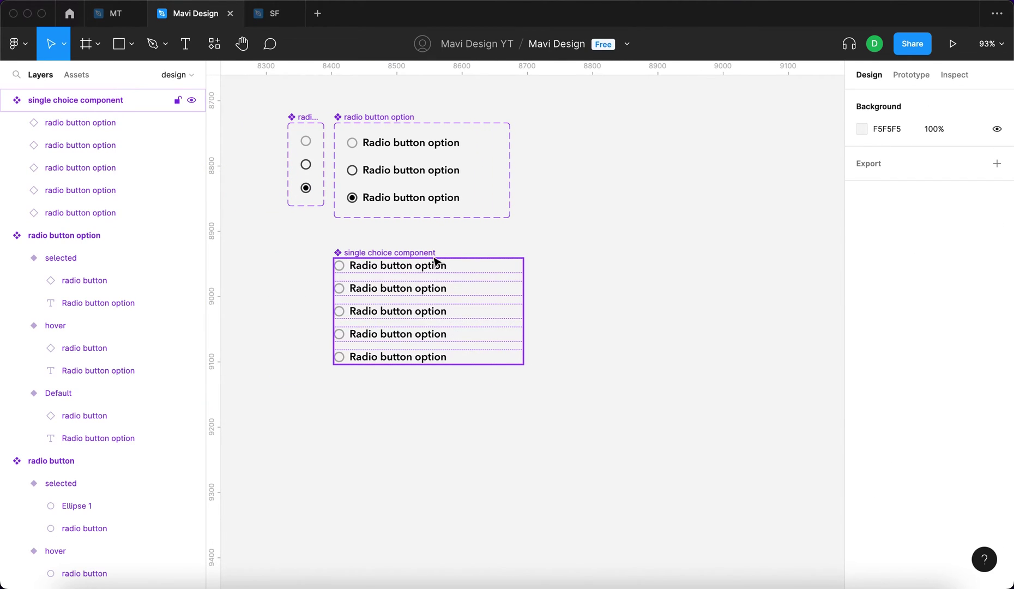
Create a text component property named "option text" for the labels of all three radio button option variants
click(376, 141)
scroll(385, 149, up, 1)
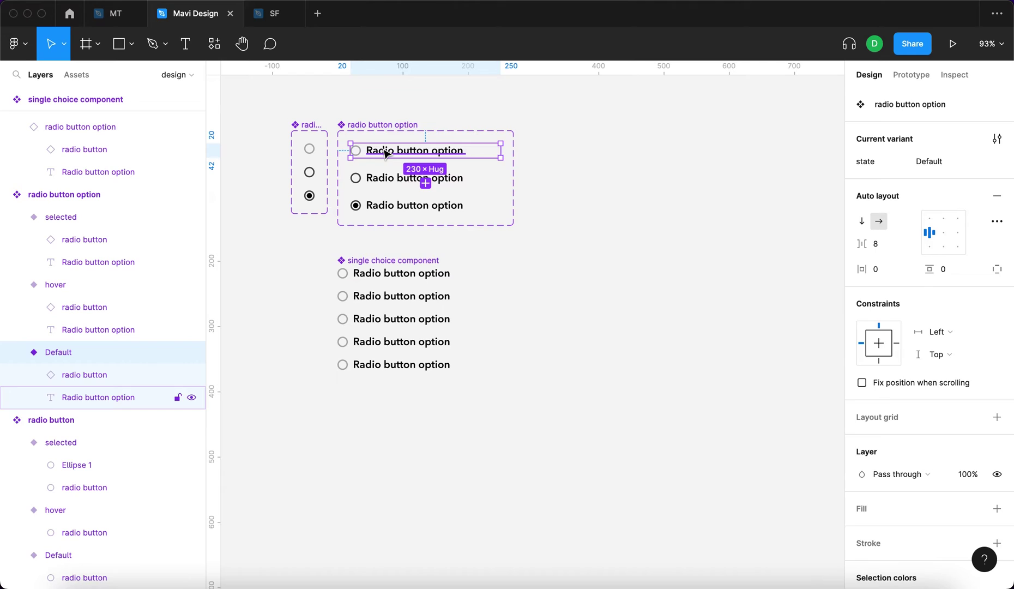
click(385, 152)
shift+click(392, 183)
shift+click(394, 207)
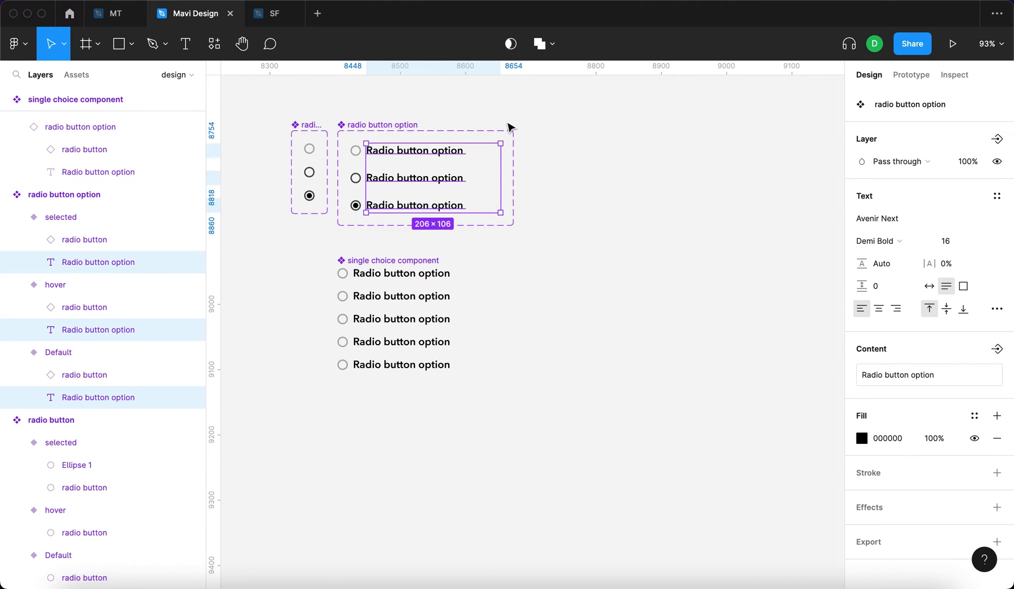
click(1000, 352)
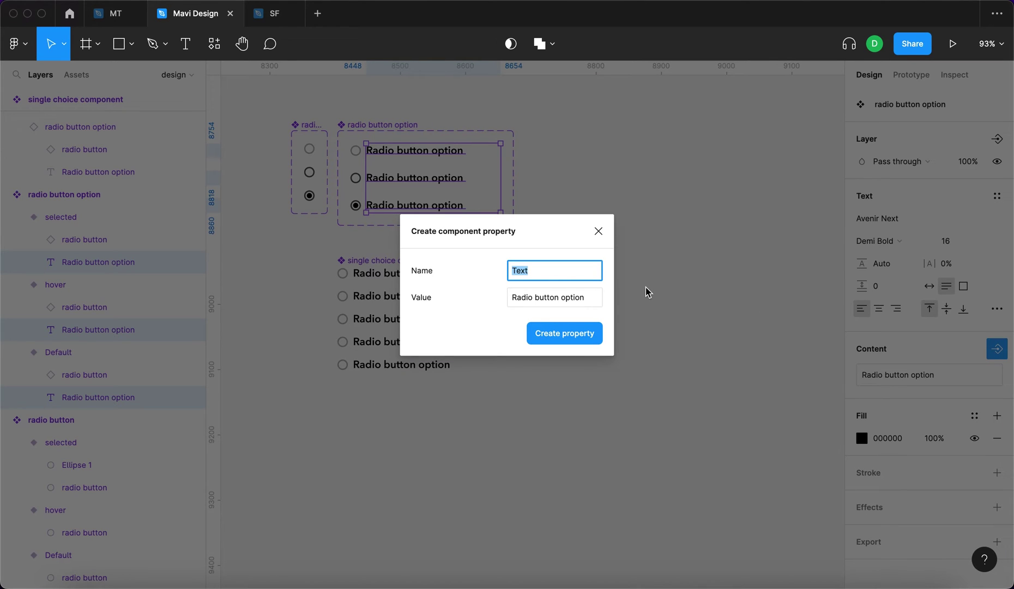
text(option_text)
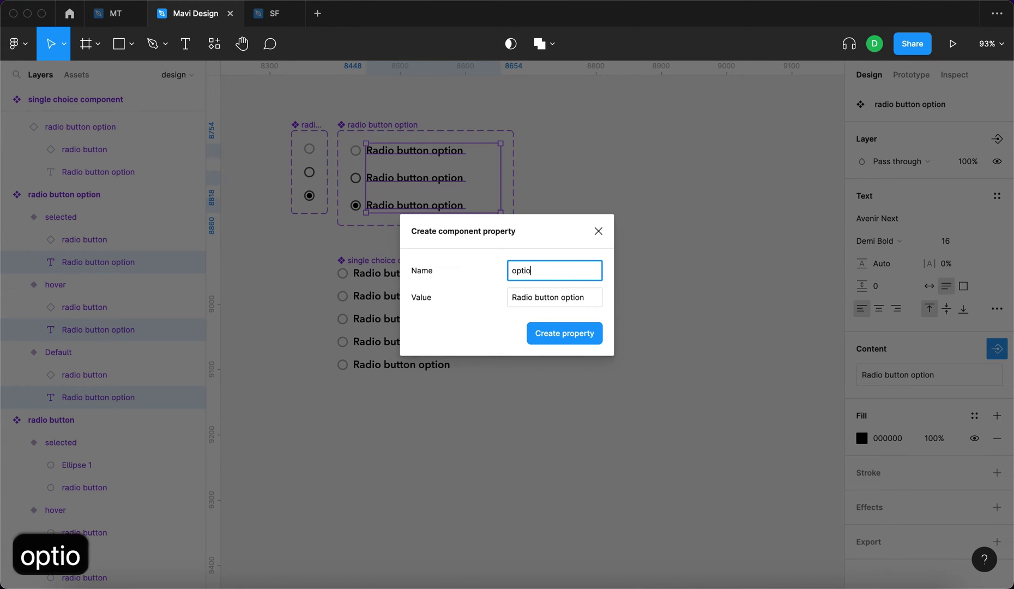
key(Return)
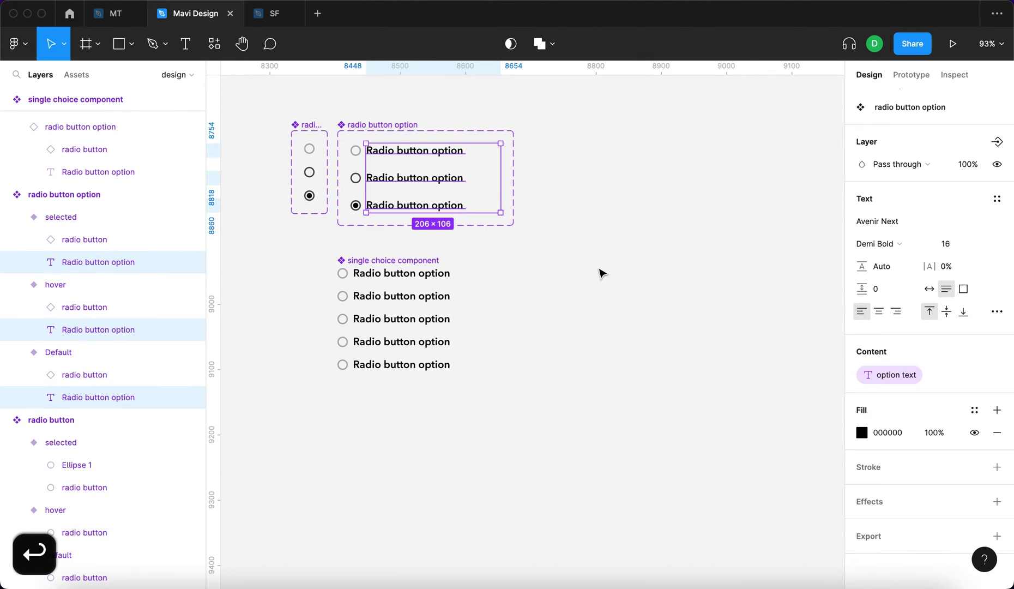
Add a second variant to the single choice component
click(414, 263)
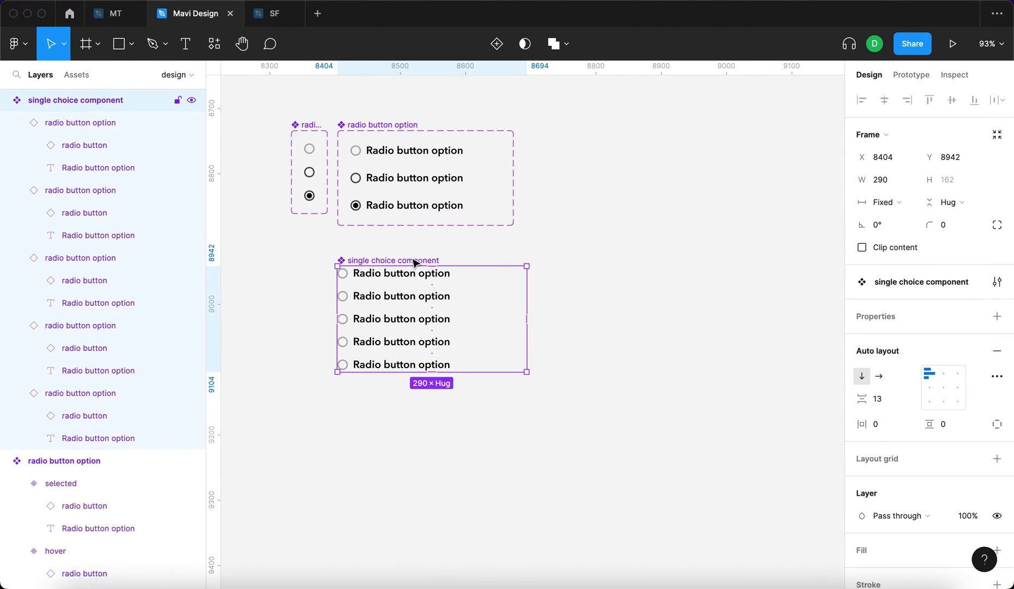
click(502, 47)
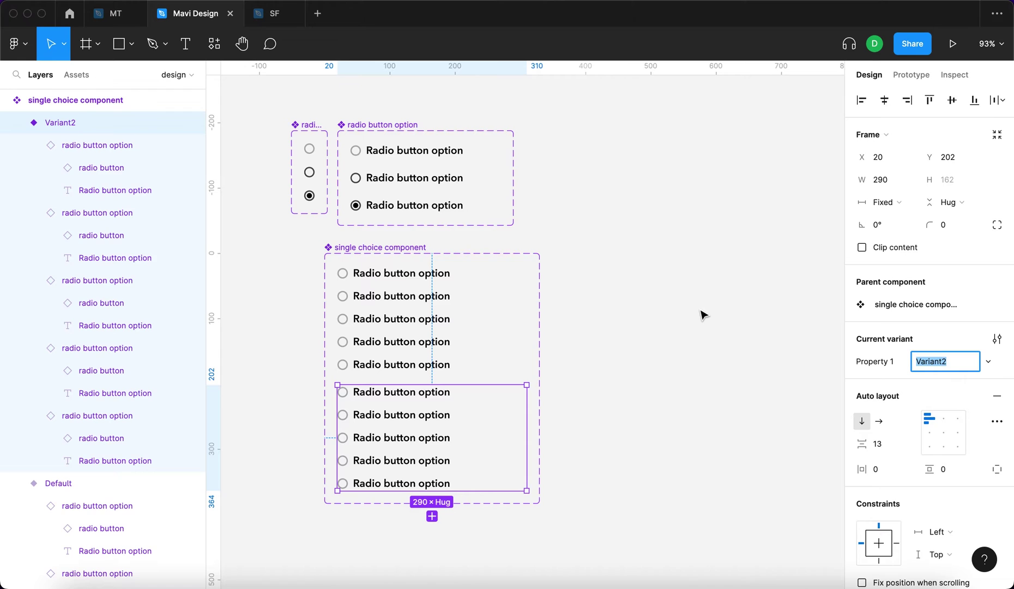
key(Escape)
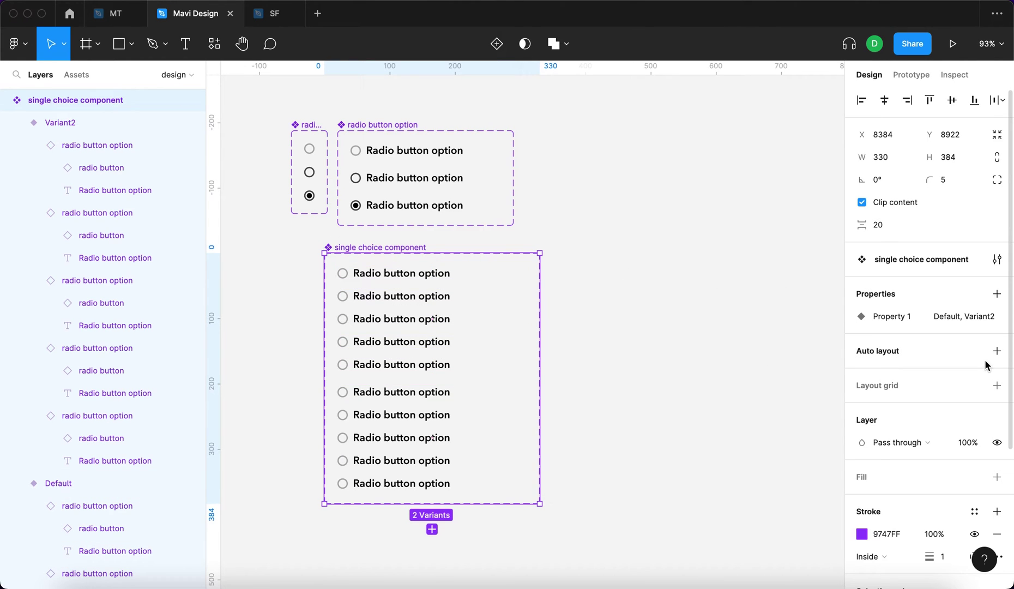
Apply horizontal auto layout to the single choice component set and move it to about X 8333, Y 8932
click(996, 357)
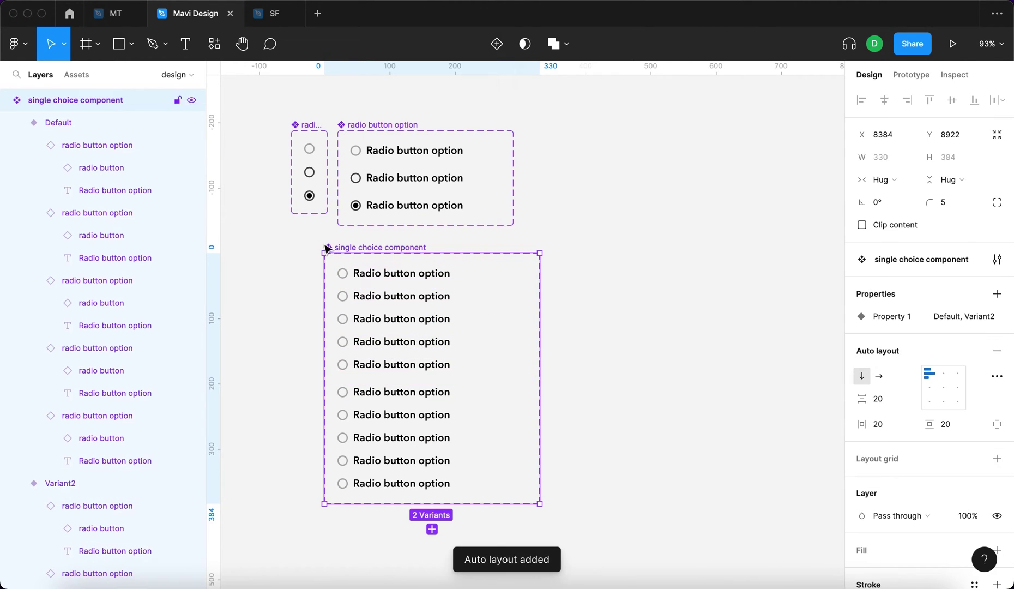
click(874, 380)
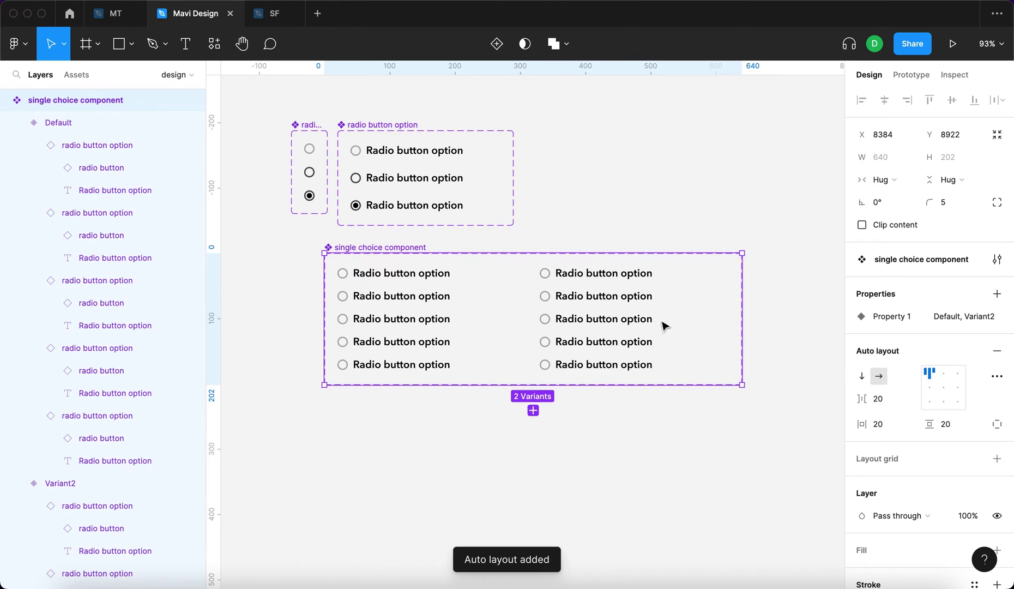
drag(405, 249, 371, 258)
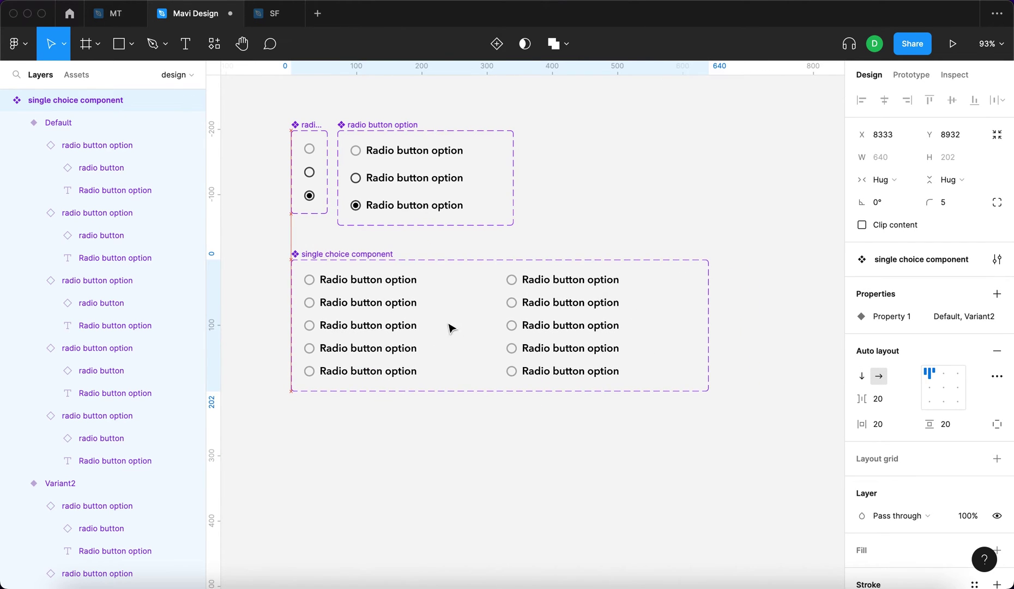
click(611, 460)
scroll(627, 349, right, 2)
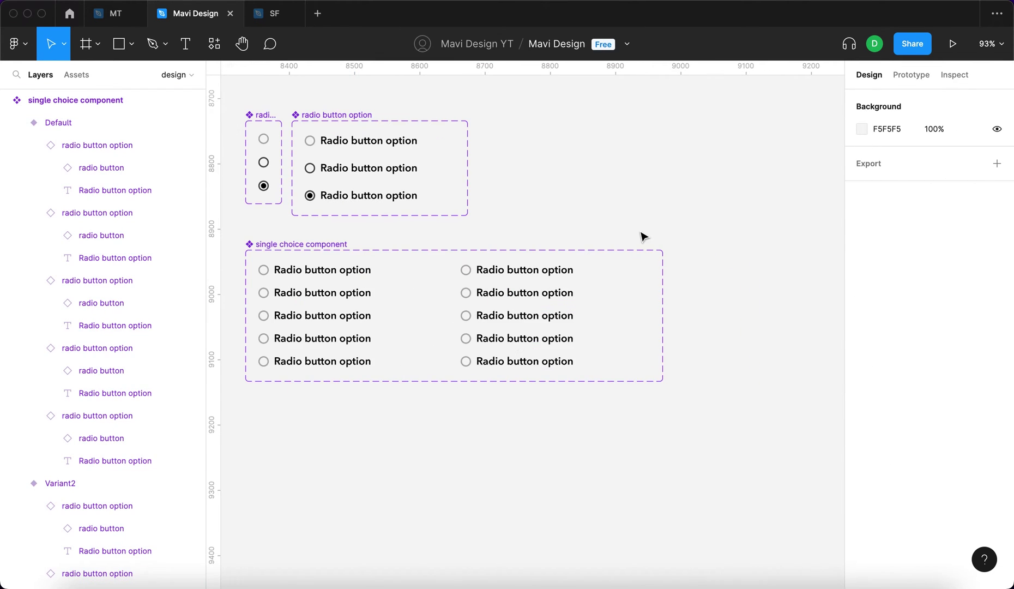
Rename the single choice component's variant property to "selected option"
click(271, 245)
mouse_move(948, 327)
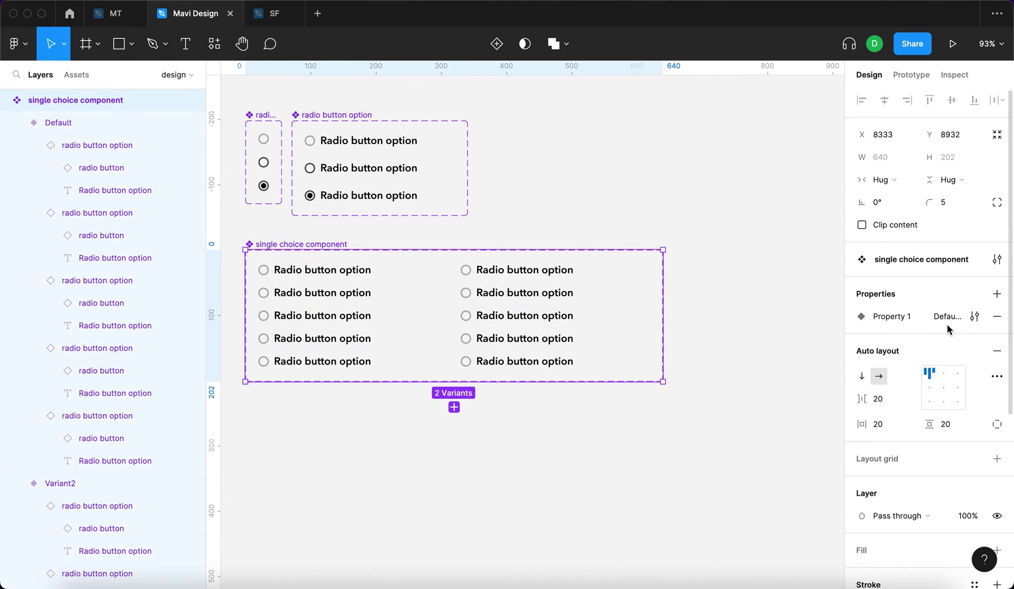
click(973, 317)
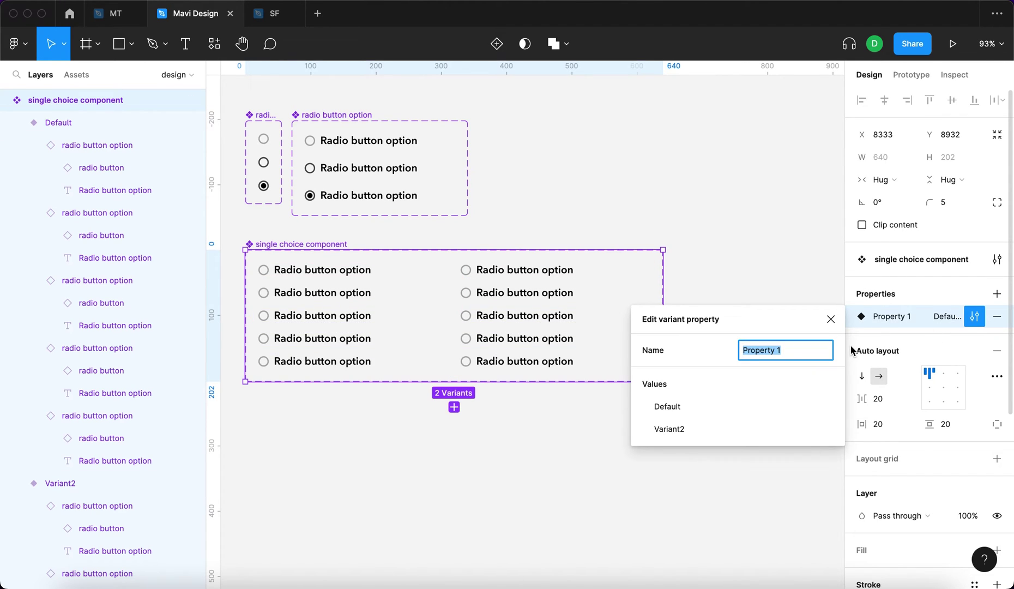
text(selected option)
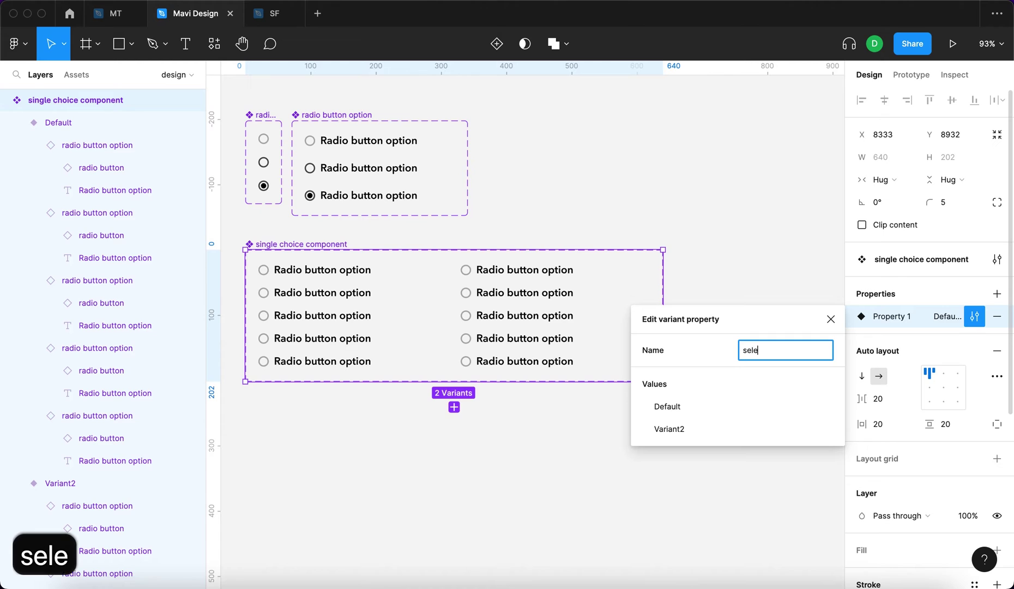
key(Return)
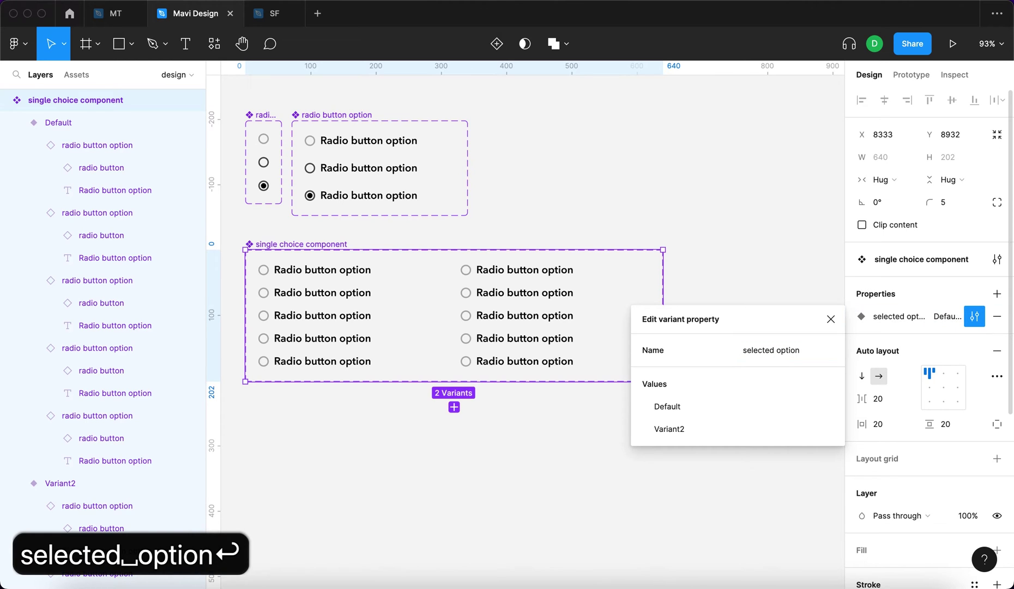
click(777, 280)
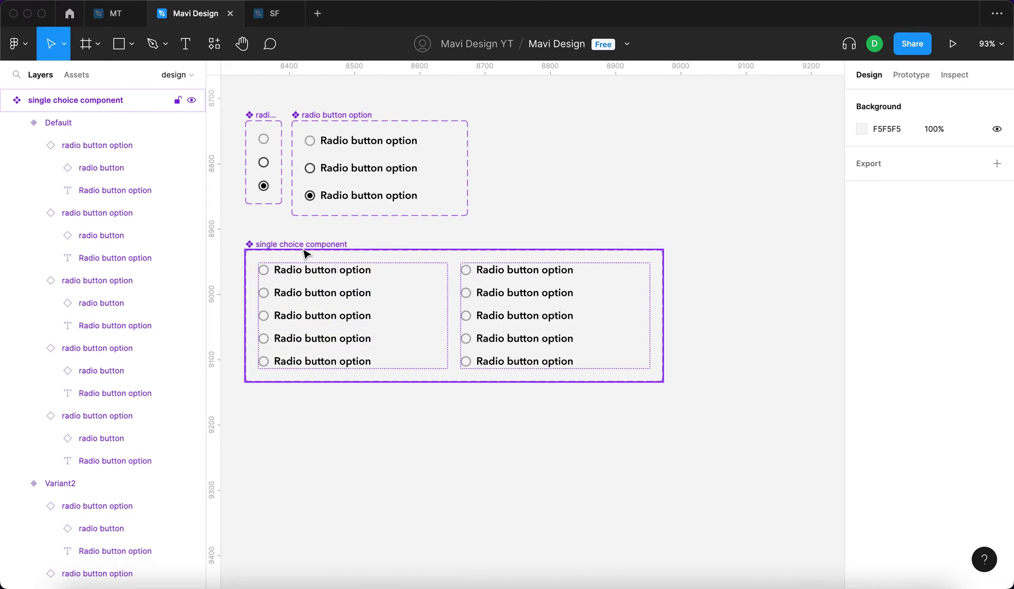
Expose the nested instance properties of all five radio button options on the single choice component set
click(329, 253)
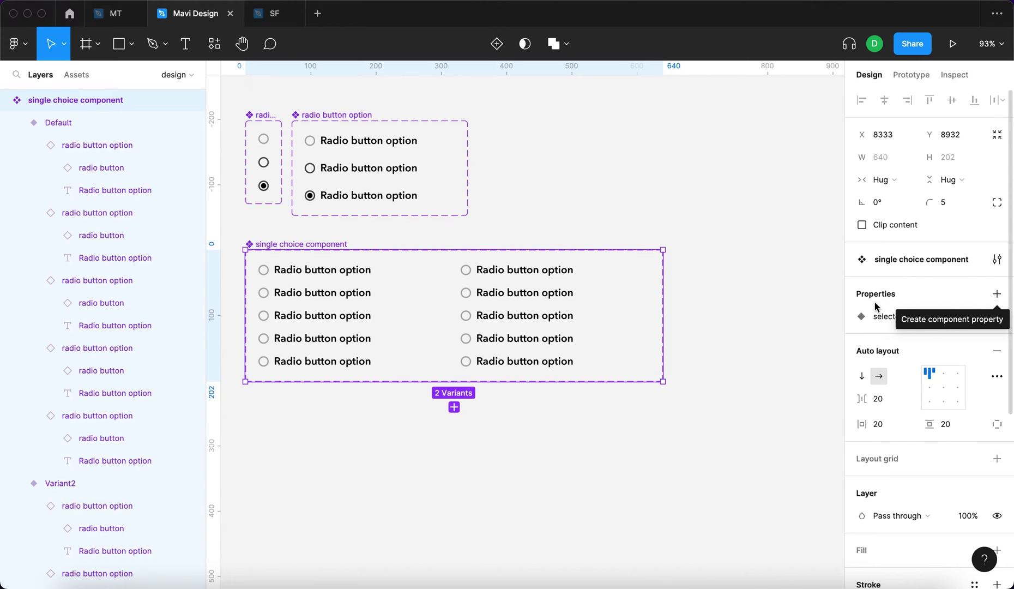
click(996, 294)
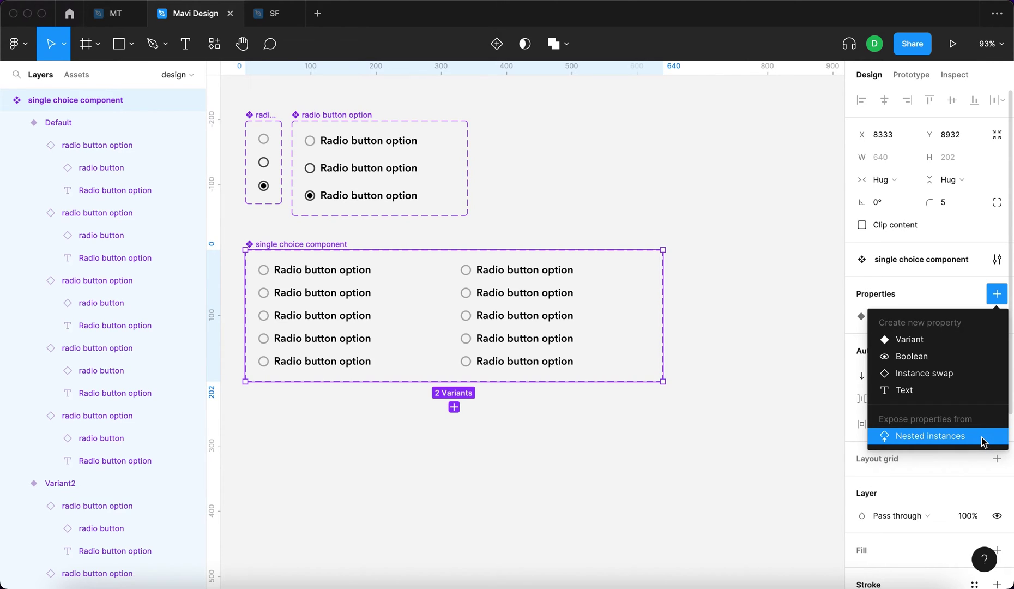
click(982, 442)
click(647, 321)
click(647, 344)
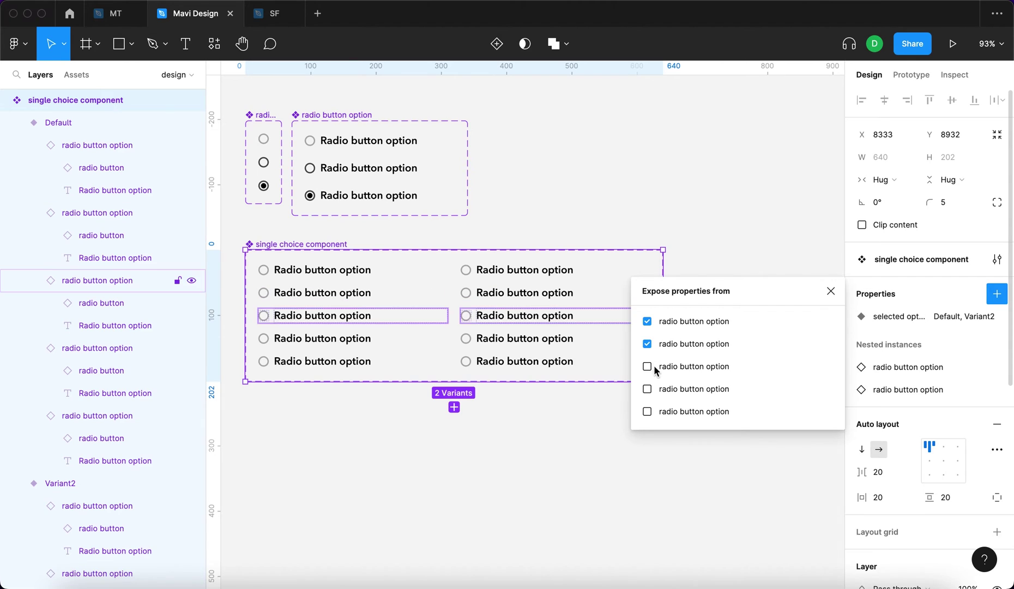
click(647, 366)
click(647, 389)
click(647, 412)
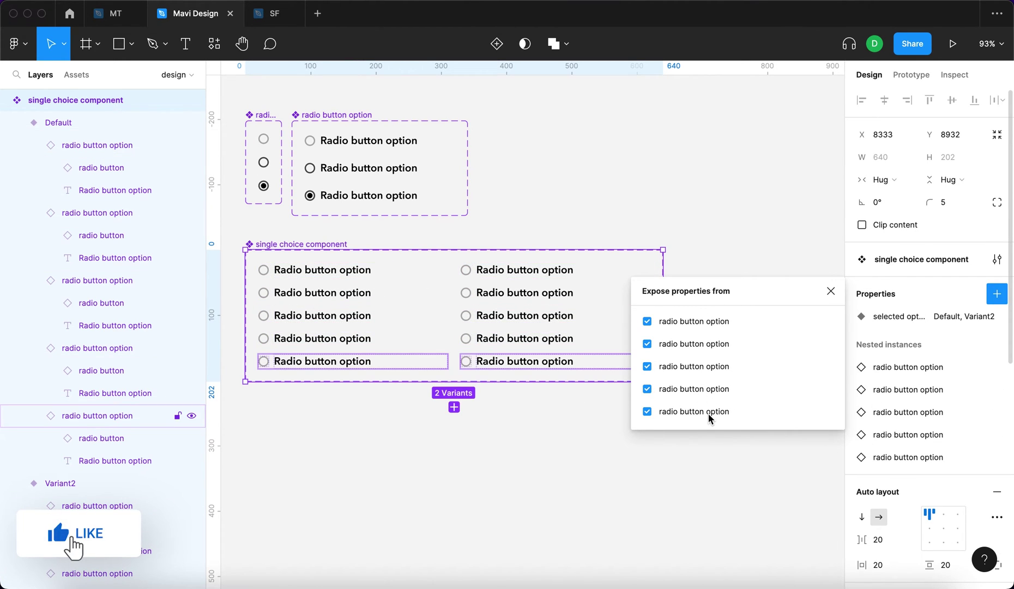
click(831, 291)
Add four more variants to the single choice component set, making six in total
click(555, 306)
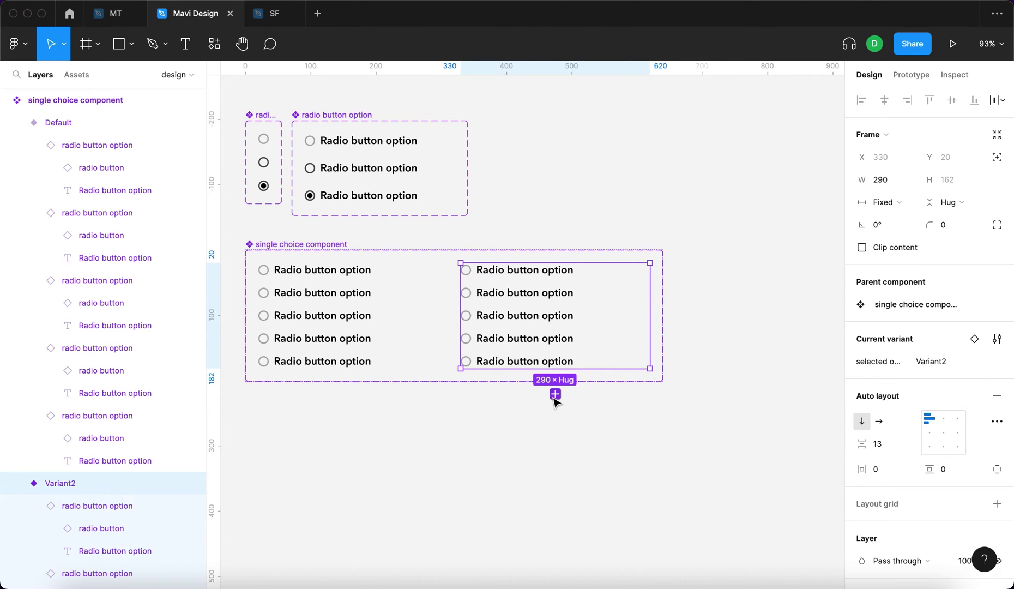
scroll(555, 403, down, 5)
click(485, 384)
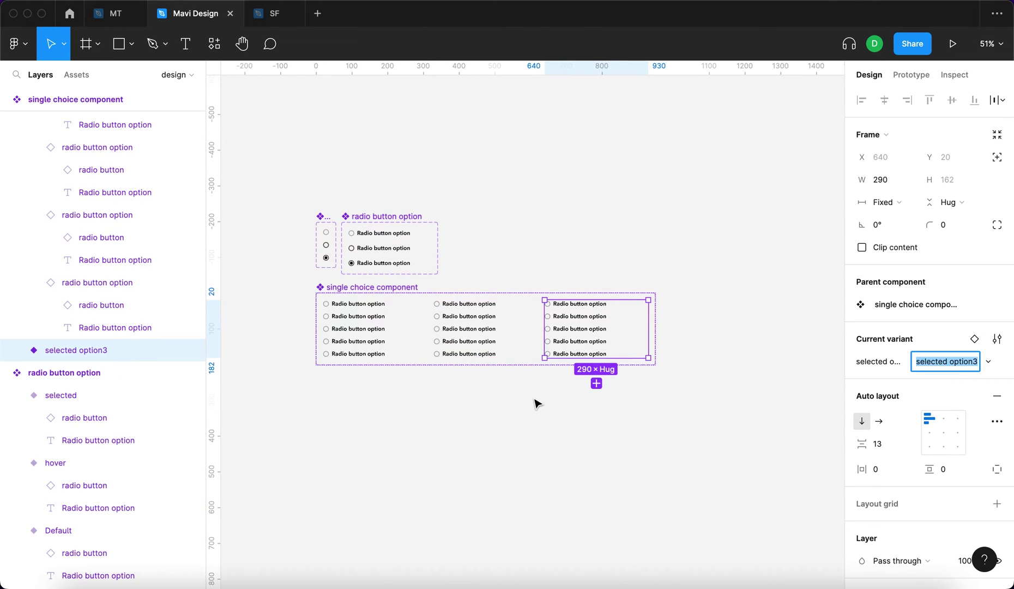
click(596, 384)
click(558, 363)
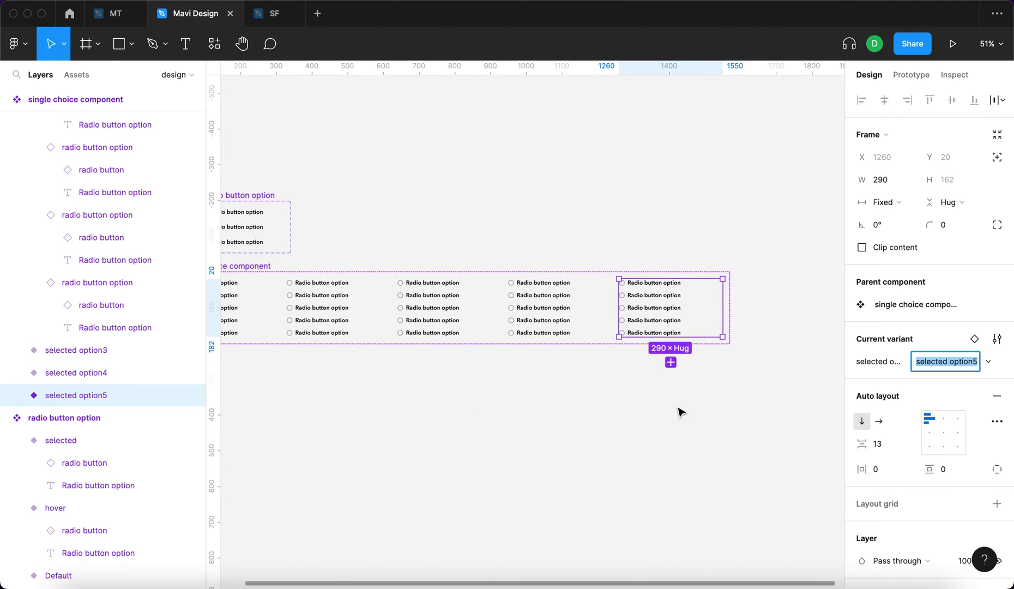
click(541, 347)
Set the selected option value of the first single choice variant to "none"
key(shift+Tab)
key(shift+Tab)
key(shift+Tab)
key(shift+Tab)
click(274, 299)
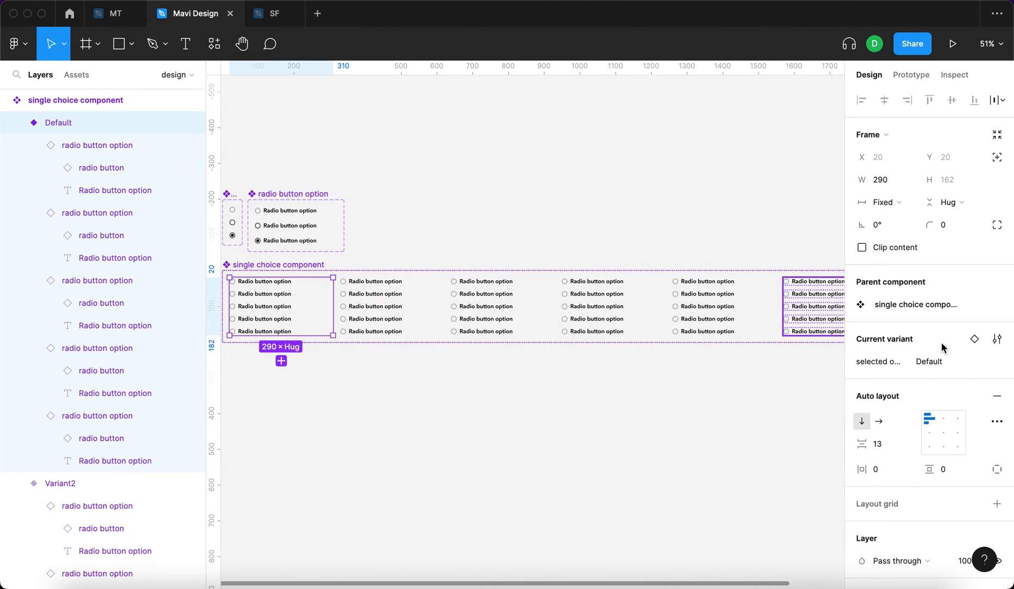
click(943, 358)
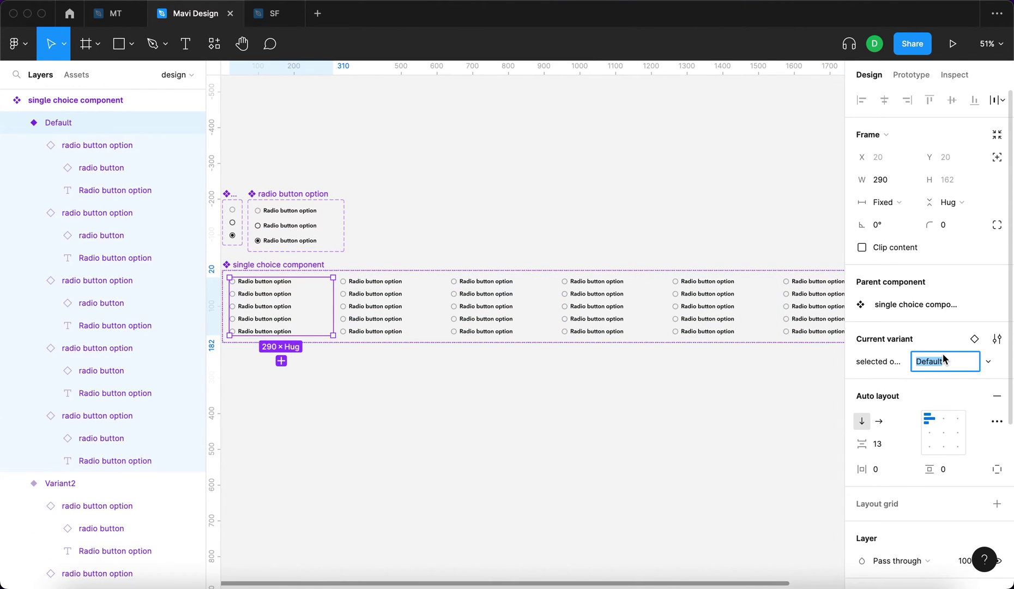
text(none)
key(Return)
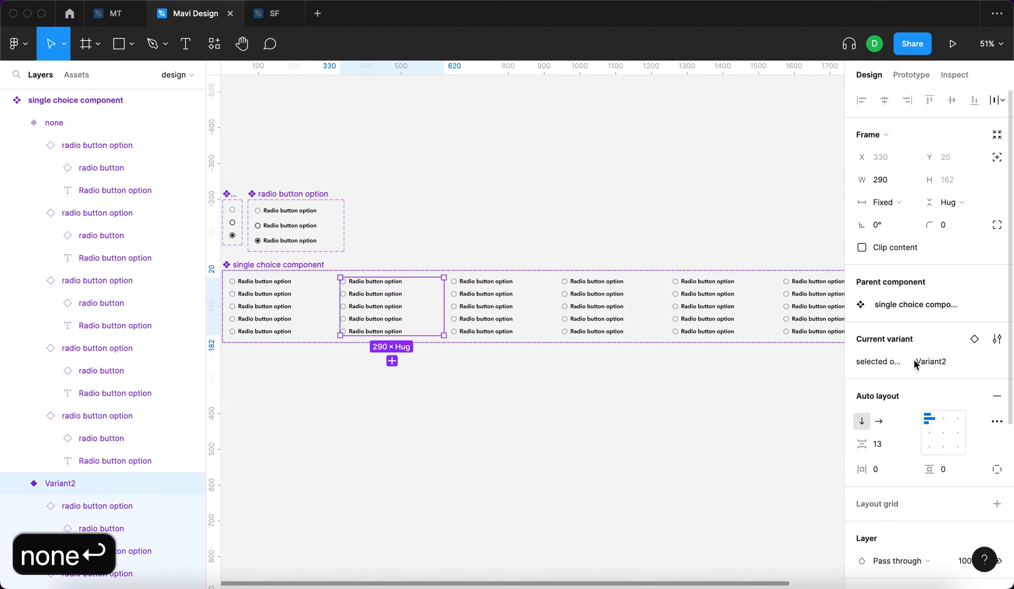
Set the selected option values of the second, third and fourth variants to 1, 2 and 3
click(938, 362)
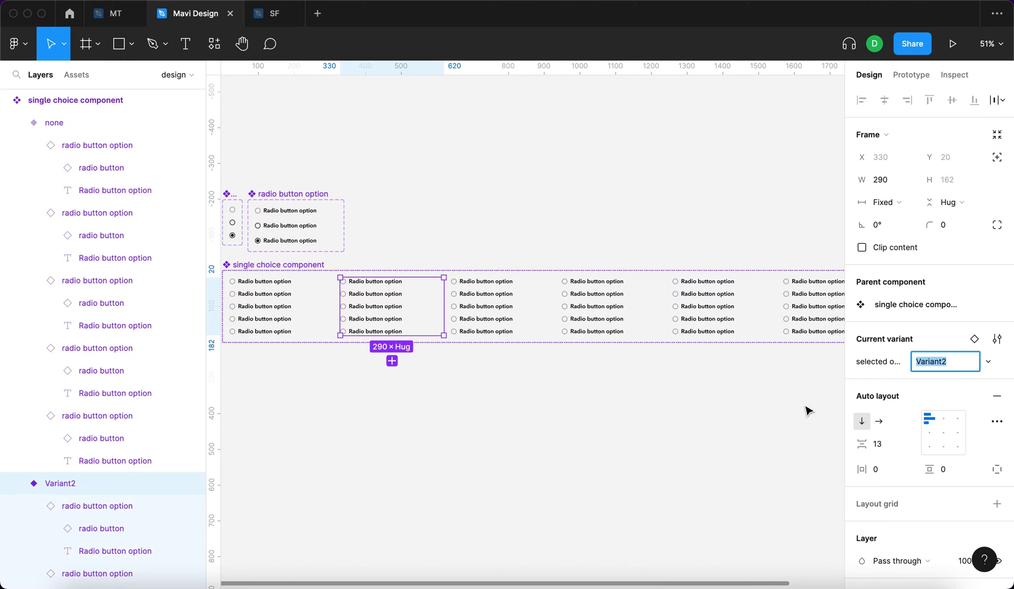
text(1)
key(Return)
click(502, 310)
click(923, 362)
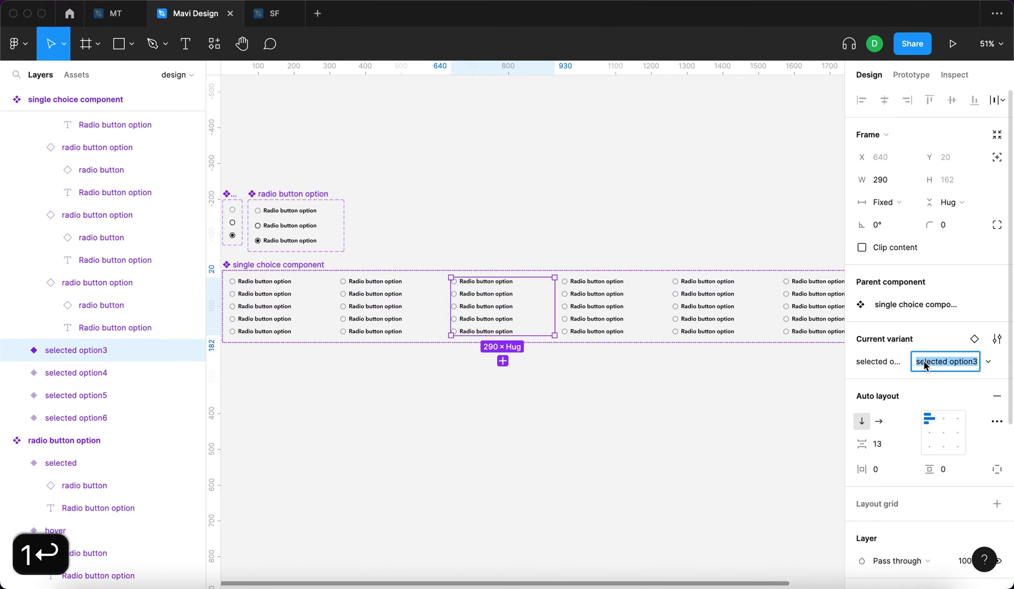
text(2)
key(Return)
click(627, 305)
click(915, 361)
text(3)
key(Return)
Set the selected option values of the fifth and sixth variants to 4 and 5
click(723, 311)
click(923, 360)
text(4)
key(Return)
scroll(752, 316, right, 2)
click(774, 310)
click(923, 361)
text(5)
key(Return)
click(535, 465)
Delete all radio button options inside variants 1 to 5 of the single choice component, leaving the "none" variant untouched
scroll(535, 464, down, 1)
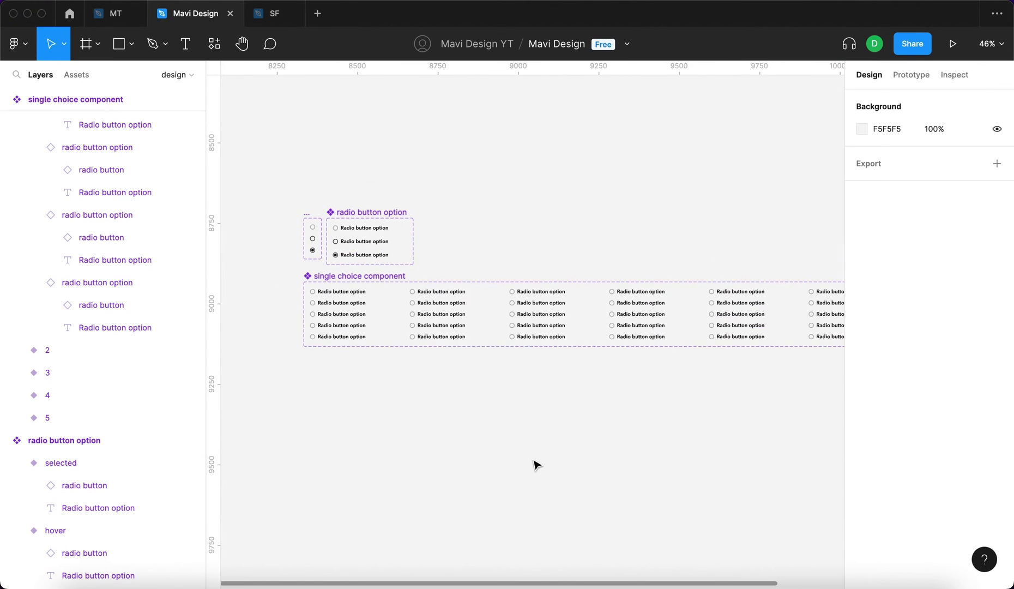
scroll(535, 465, right, 3)
scroll(535, 464, down, 1)
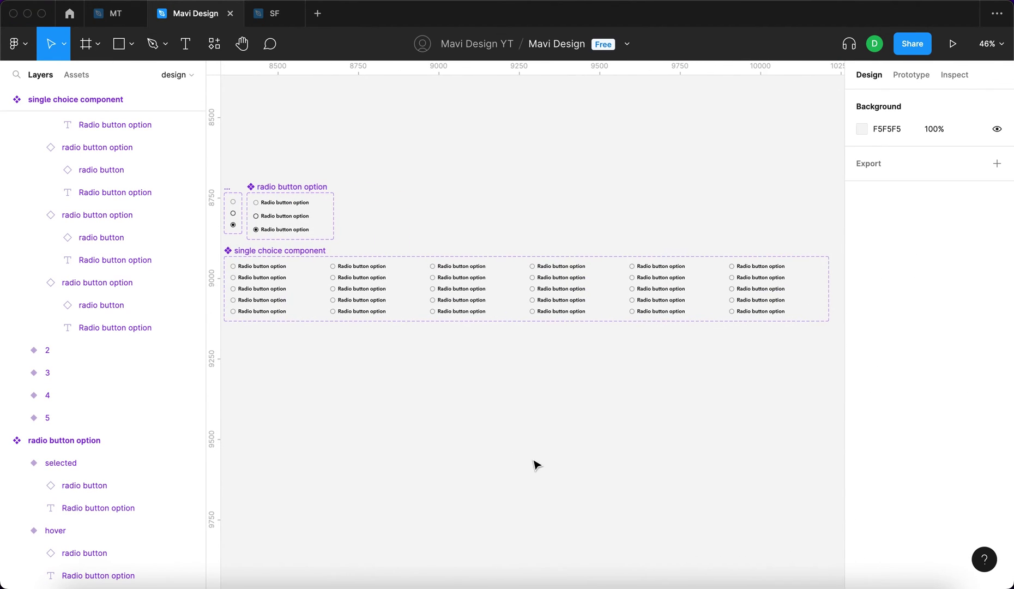
click(372, 293)
shift+click(477, 284)
shift+click(611, 284)
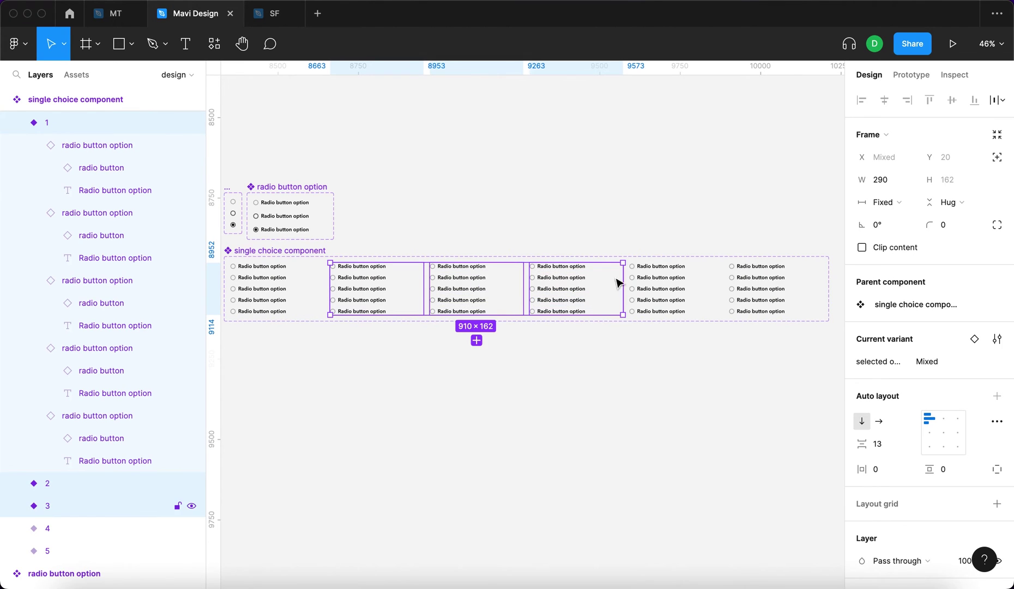
shift+click(715, 286)
shift+click(760, 286)
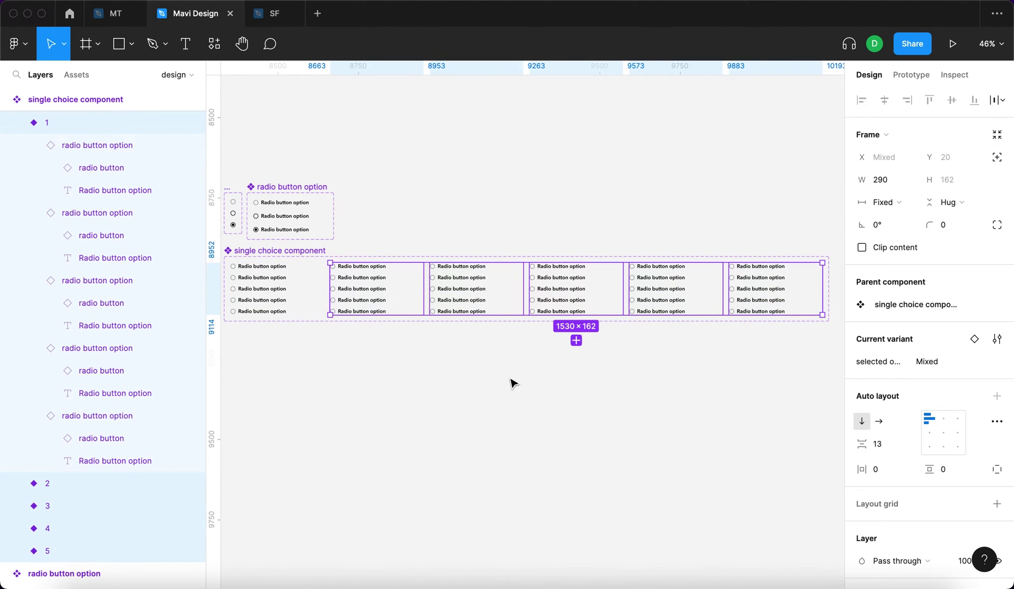
key(Return)
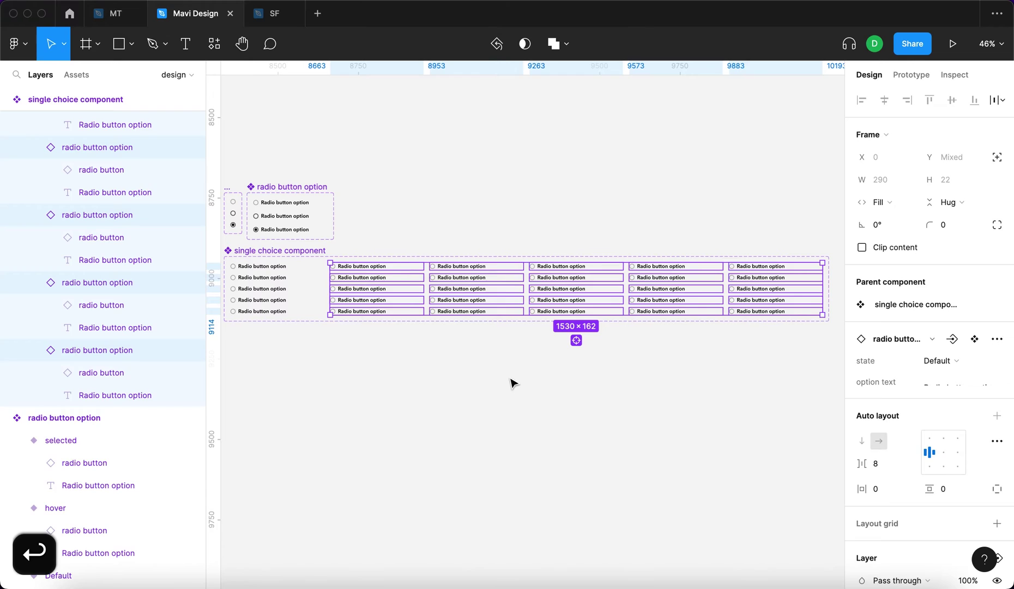
key(BackSpace)
Inspect the emptied variants 1 to 5 of the single choice component on the canvas and in the layer list
click(355, 293)
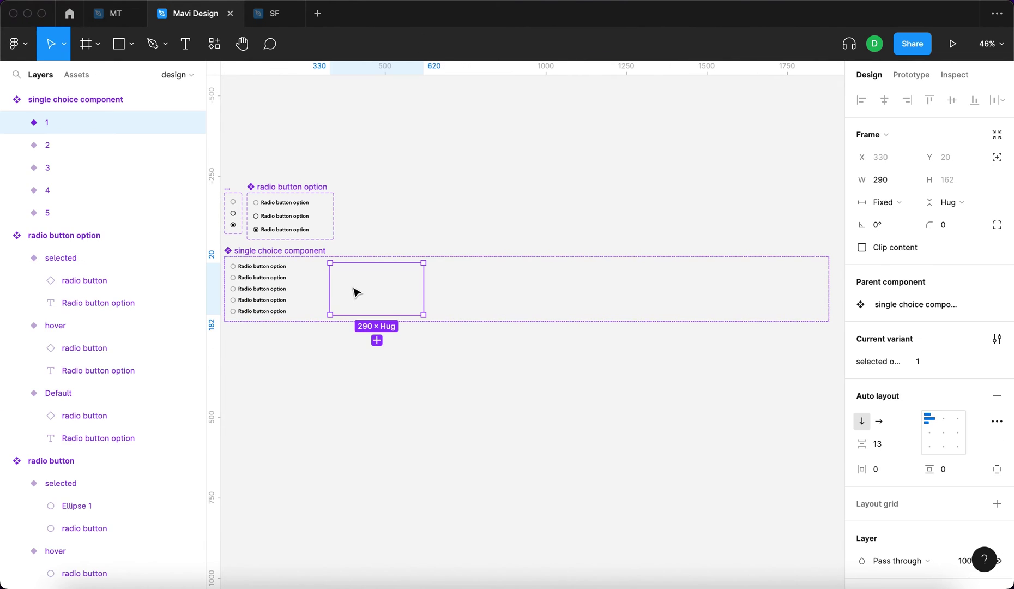
click(450, 294)
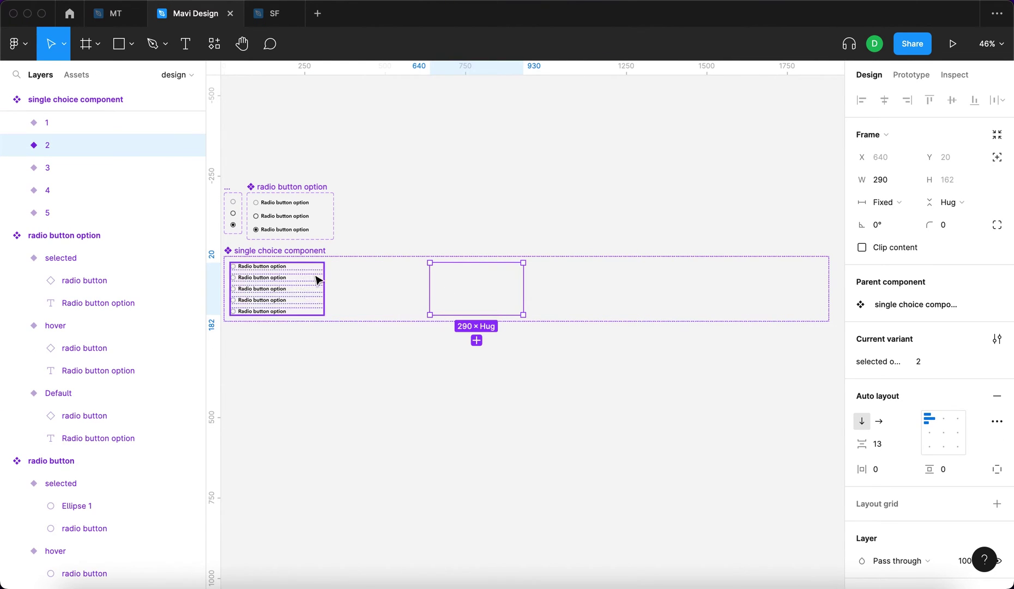
click(593, 295)
click(674, 295)
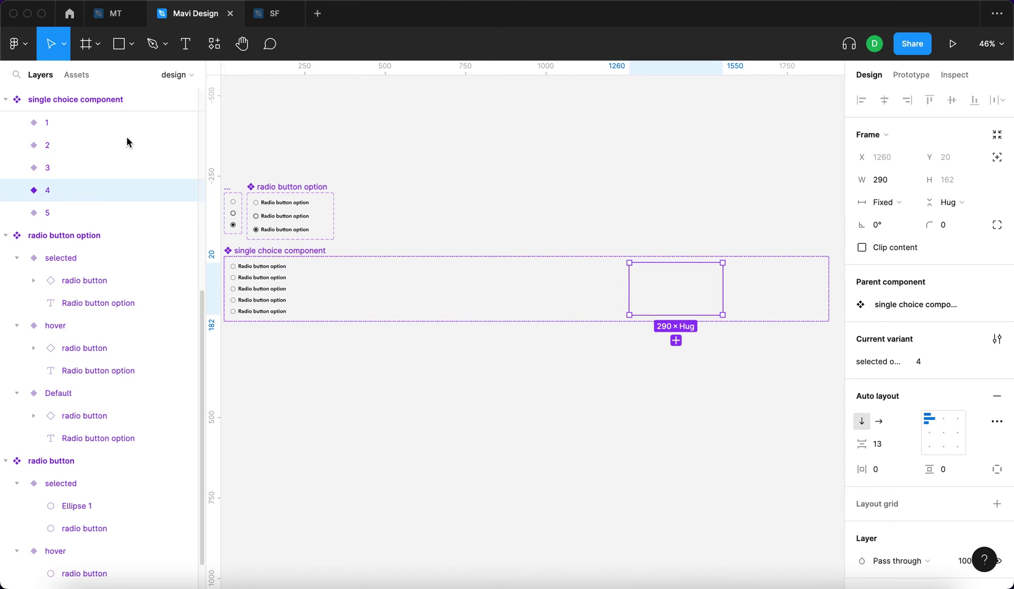
click(101, 122)
click(24, 146)
click(38, 168)
click(46, 190)
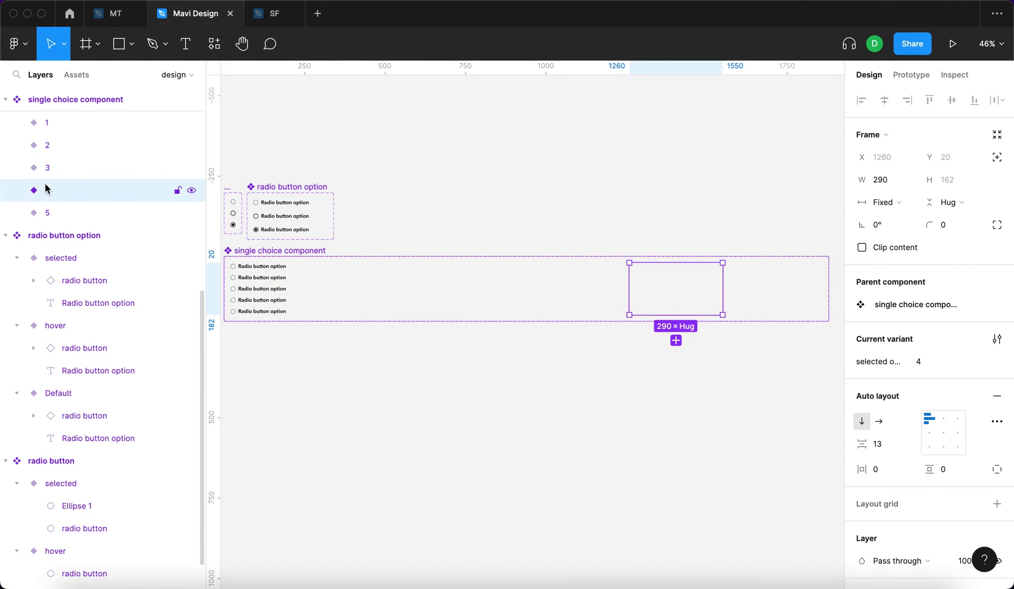
click(53, 212)
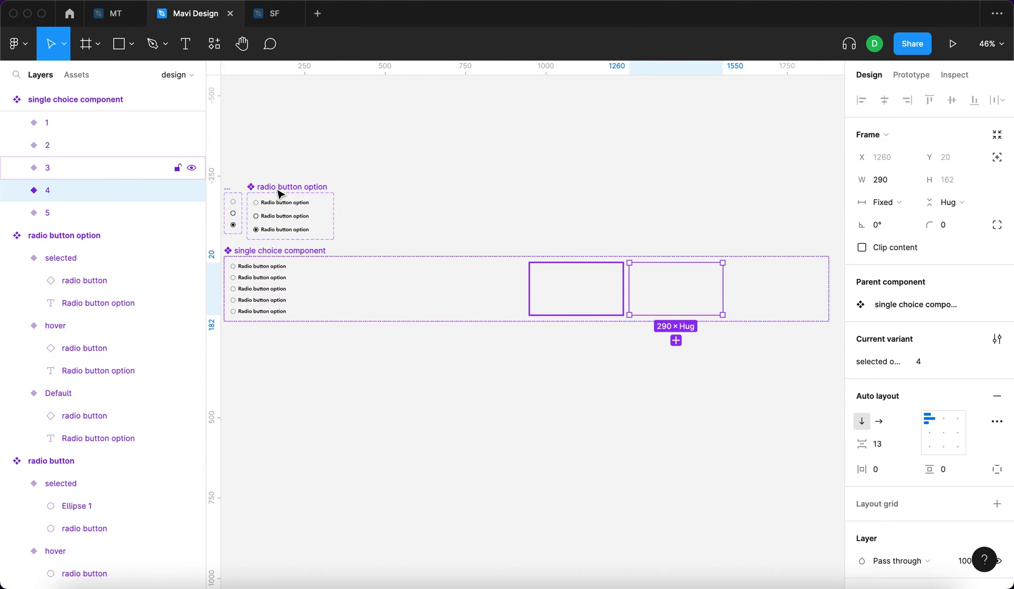
click(32, 168)
click(109, 121)
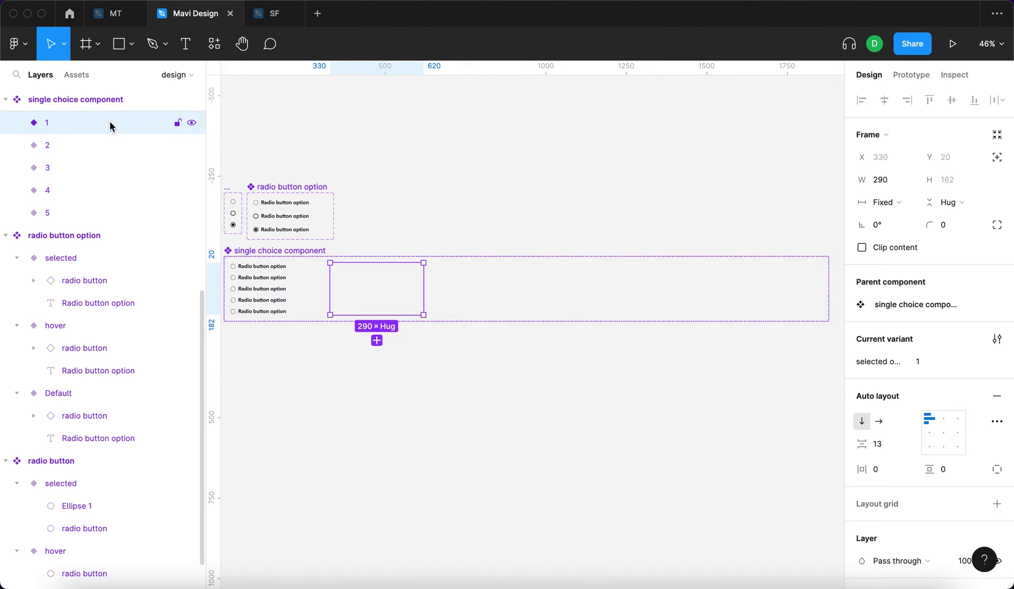
Add an on-click Change to interaction from the first option of the "none" variant to variant 1
click(394, 382)
scroll(294, 300, up, 3)
scroll(295, 300, left, 5)
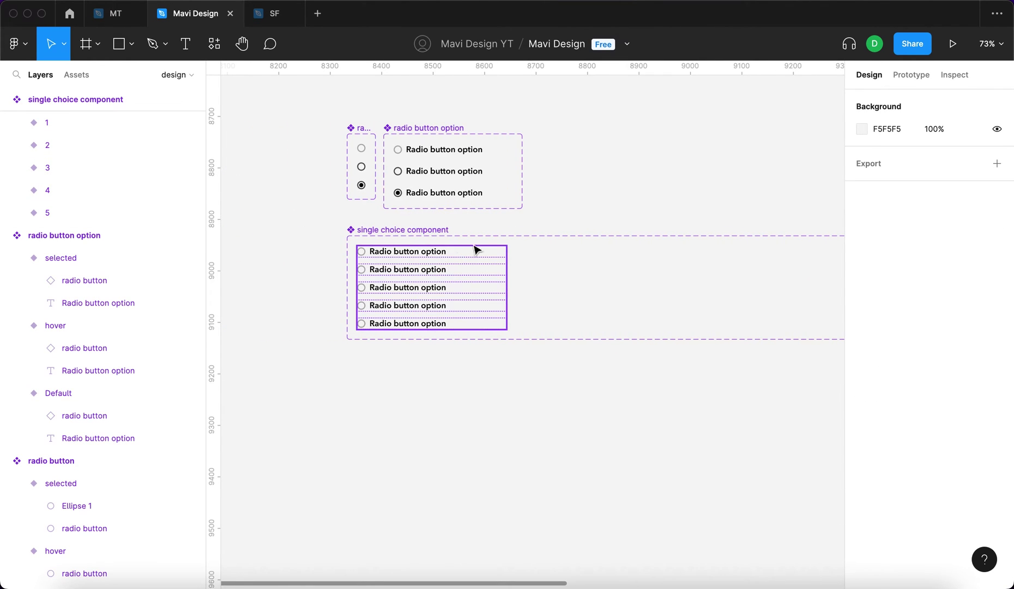
click(428, 267)
click(910, 75)
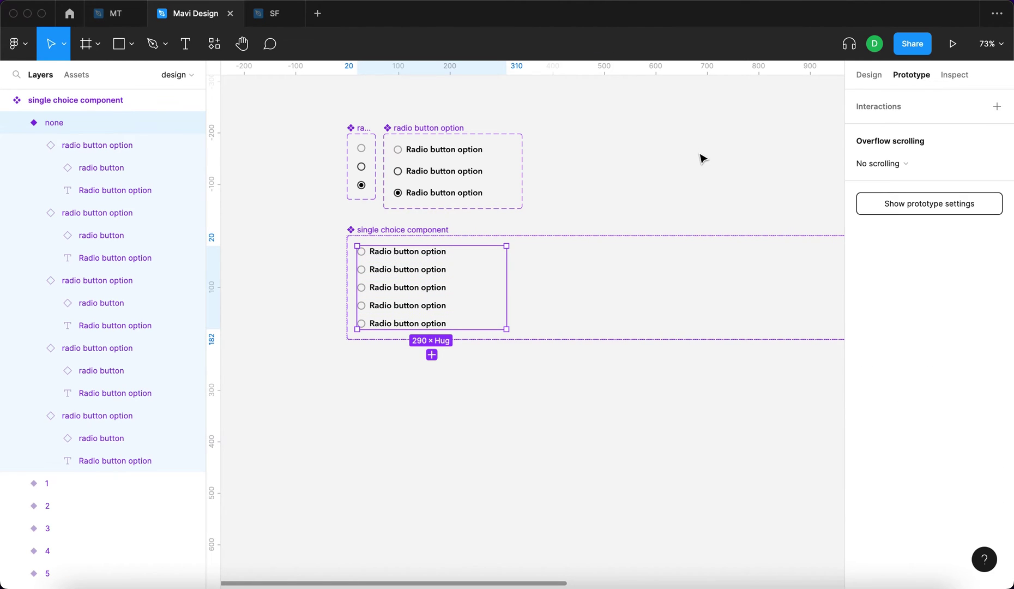
drag(701, 158, 591, 137)
scroll(592, 137, down, 5)
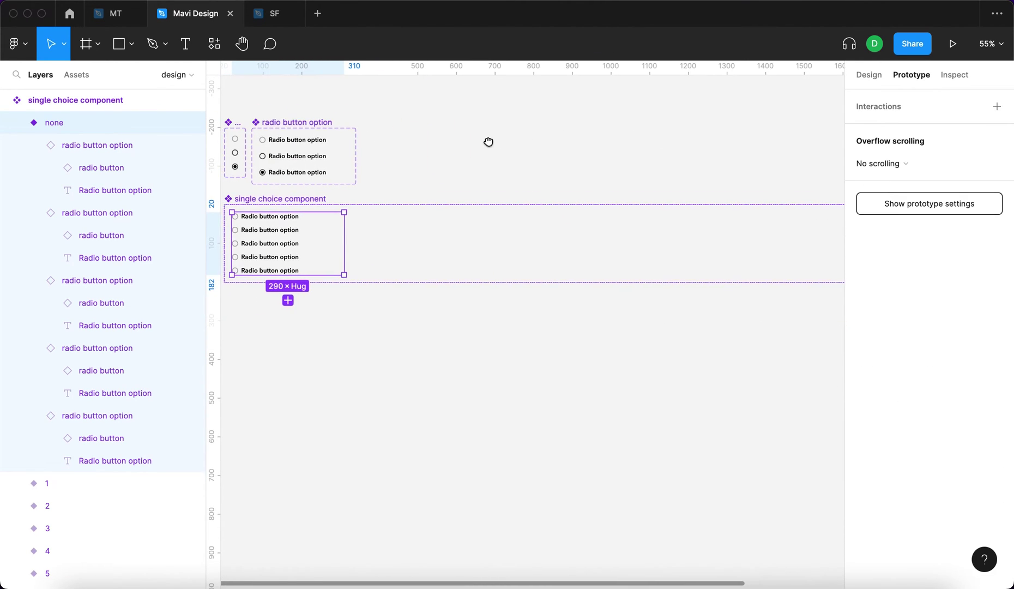
scroll(322, 196, up, 3)
click(428, 207)
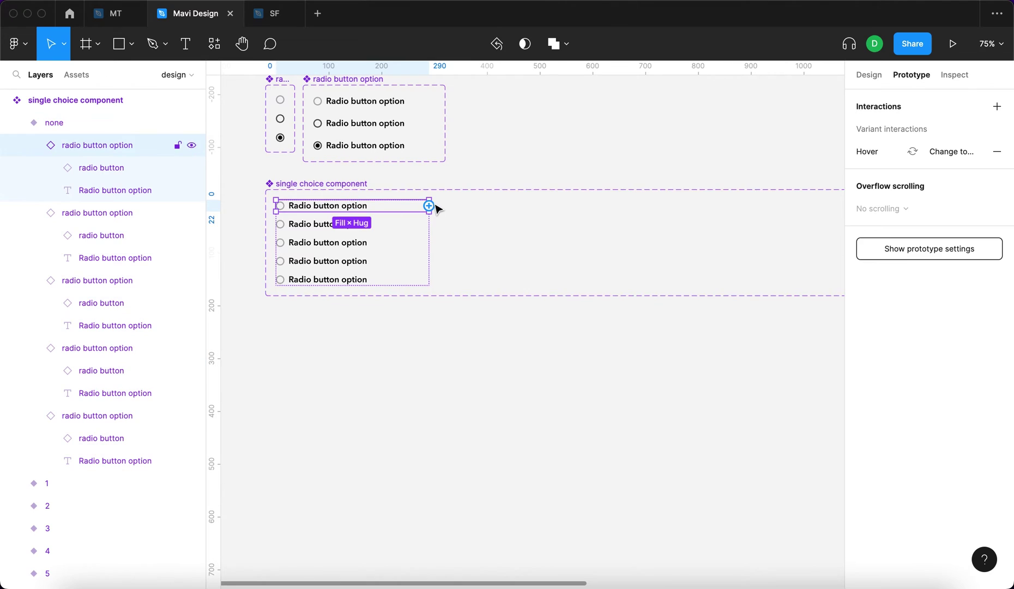
drag(429, 206, 446, 211)
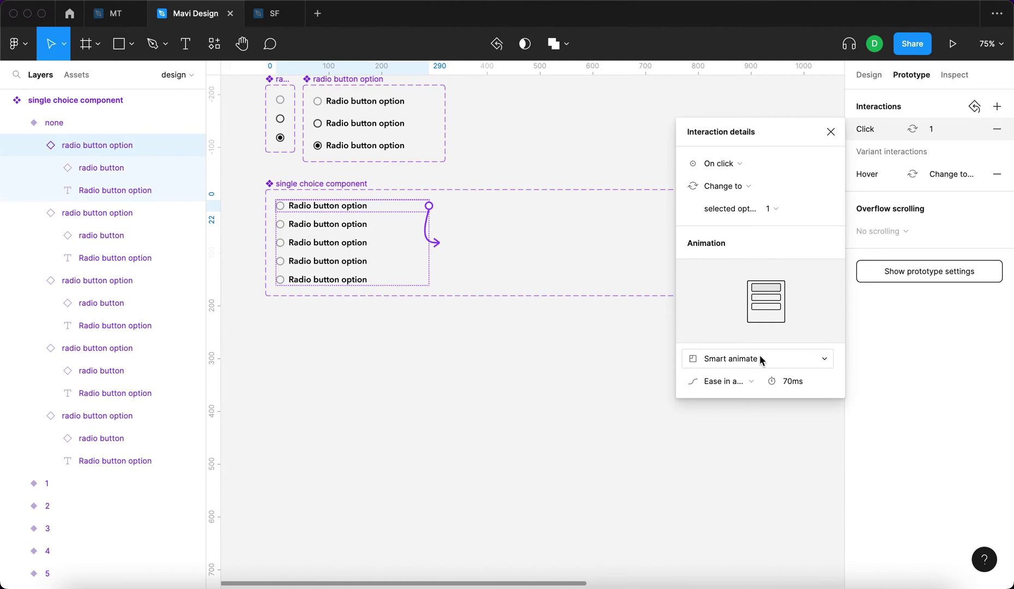
Link the second and third options of the "none" variant to variants 2 and 3 with on-click Change to interactions
click(340, 226)
drag(429, 224, 616, 232)
scroll(408, 305, down, 3)
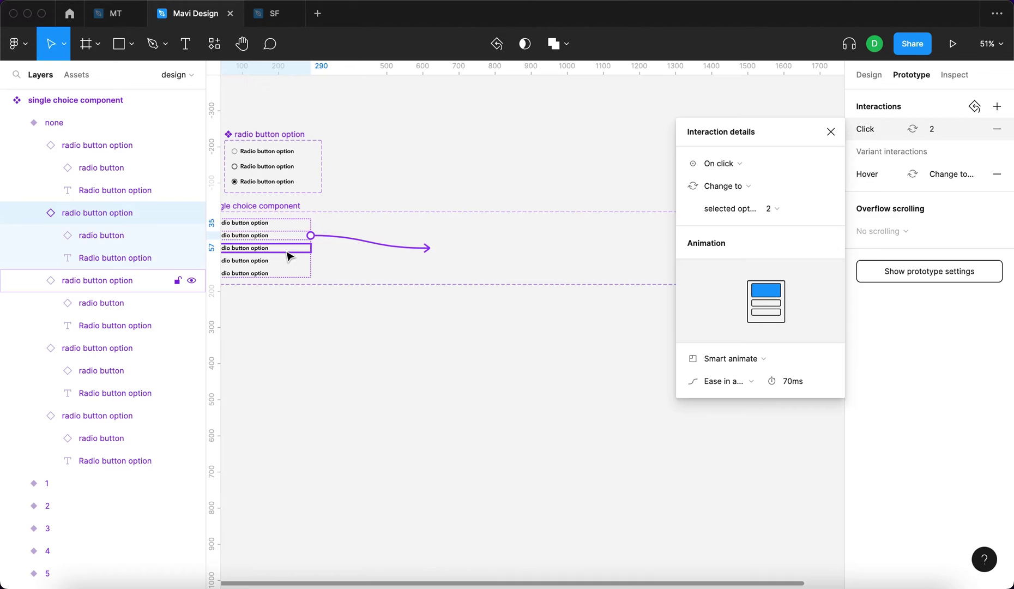
click(291, 250)
drag(450, 248, 605, 253)
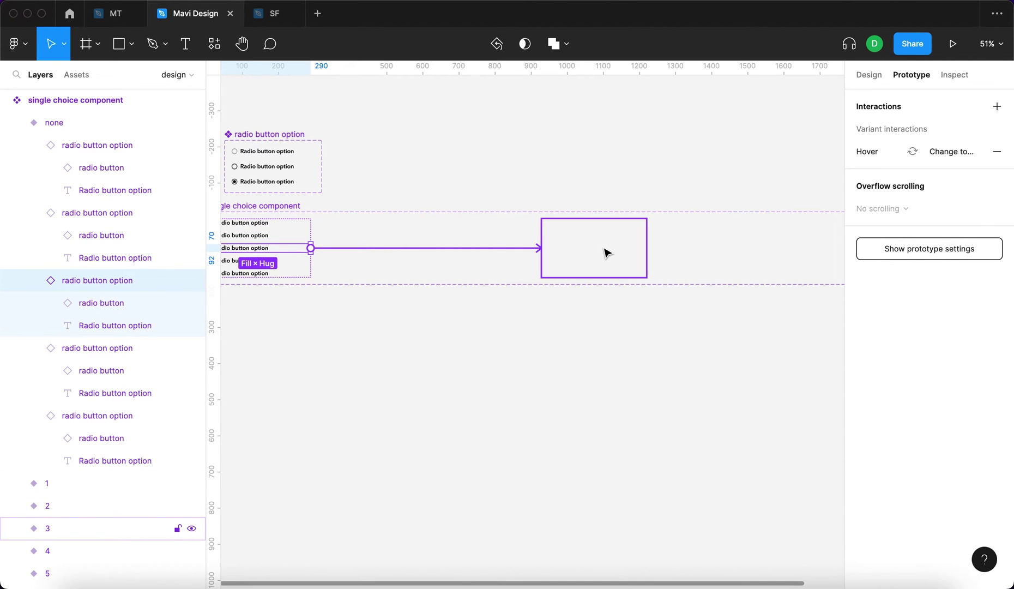
drag(607, 253, 607, 252)
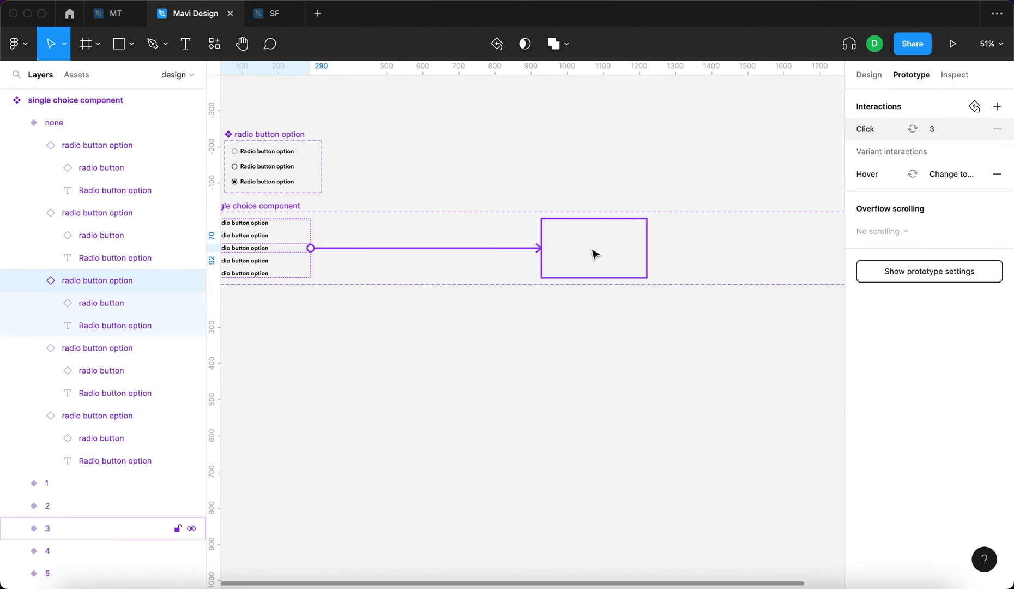
Link the fourth and fifth options of the "none" variant to variants 4 and 5 with on-click Change to interactions
scroll(382, 305, left, 5)
click(354, 246)
drag(415, 248, 599, 251)
scroll(452, 334, left, 2)
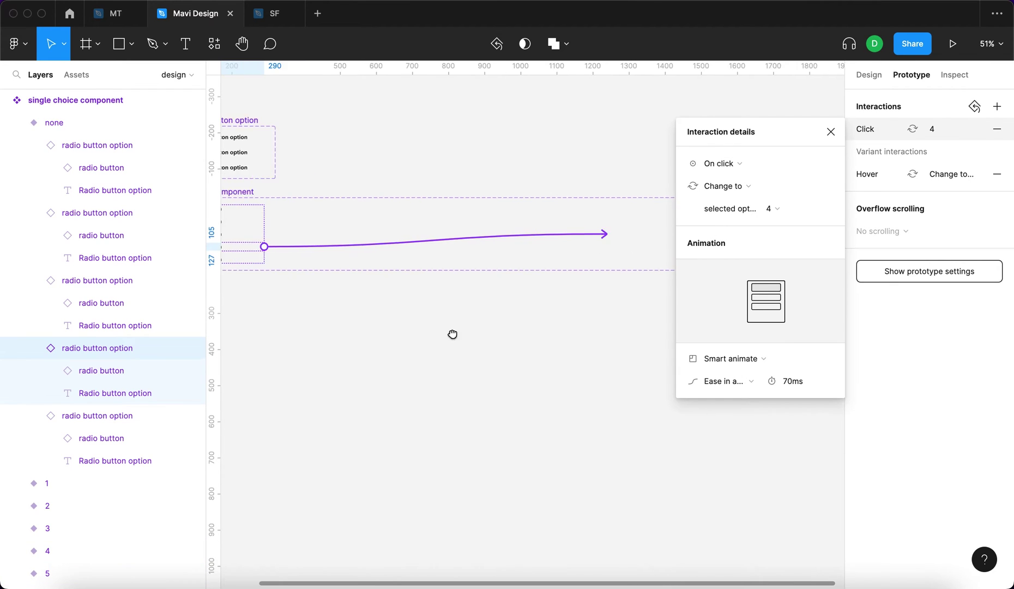
scroll(453, 334, left, 3)
click(389, 252)
drag(547, 225, 679, 244)
scroll(497, 337, left, 3)
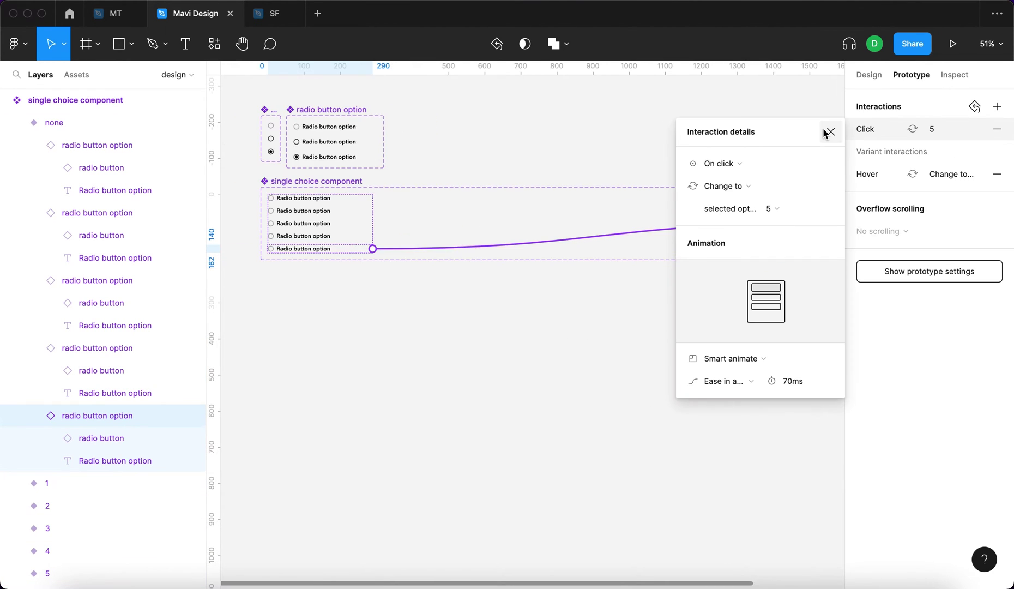
click(827, 131)
Copy all five radio button options from inside the "none" variant of the single choice component
click(372, 181)
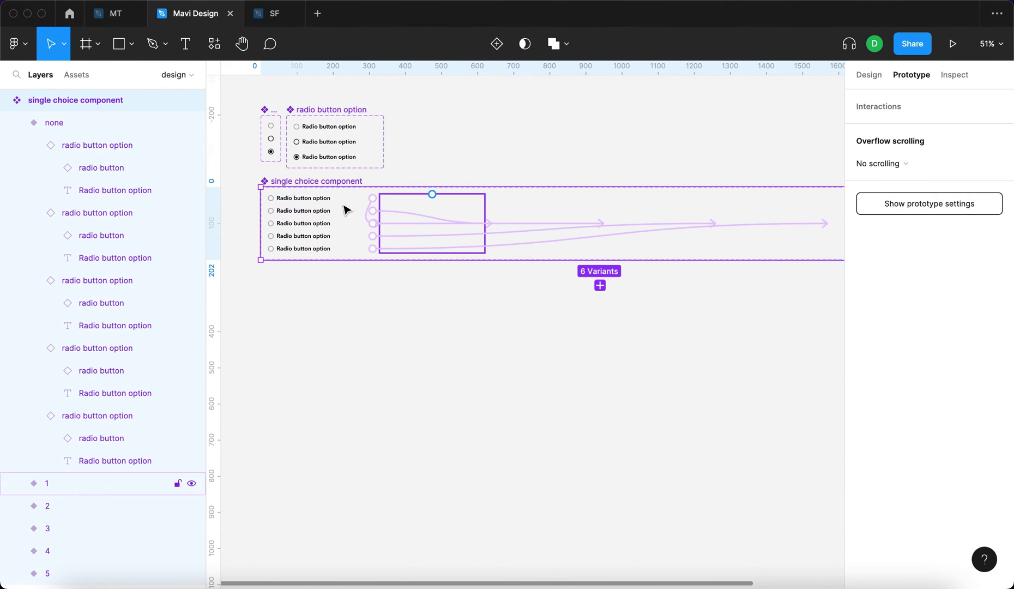
click(871, 75)
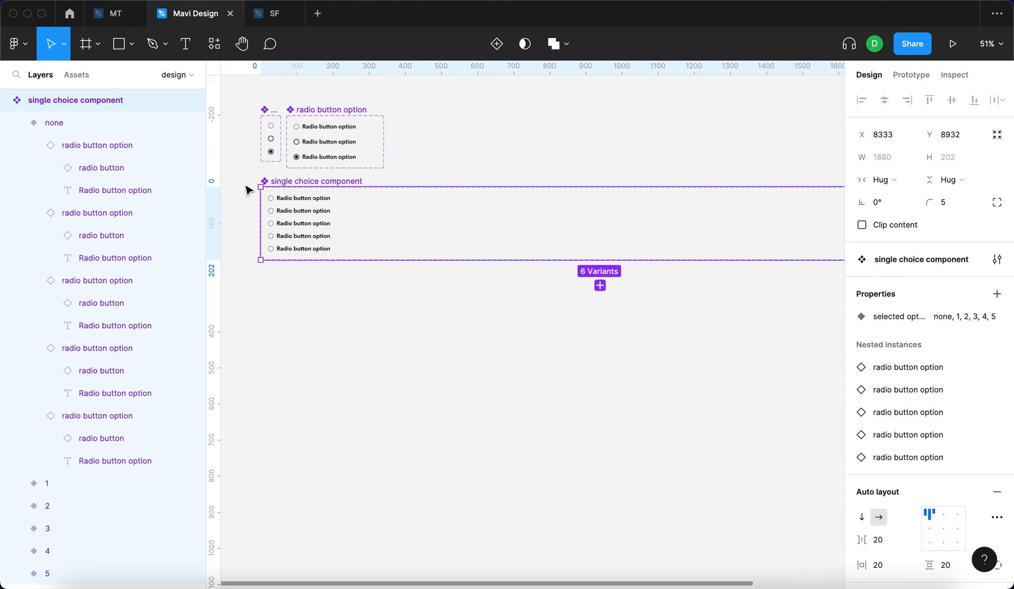
click(315, 216)
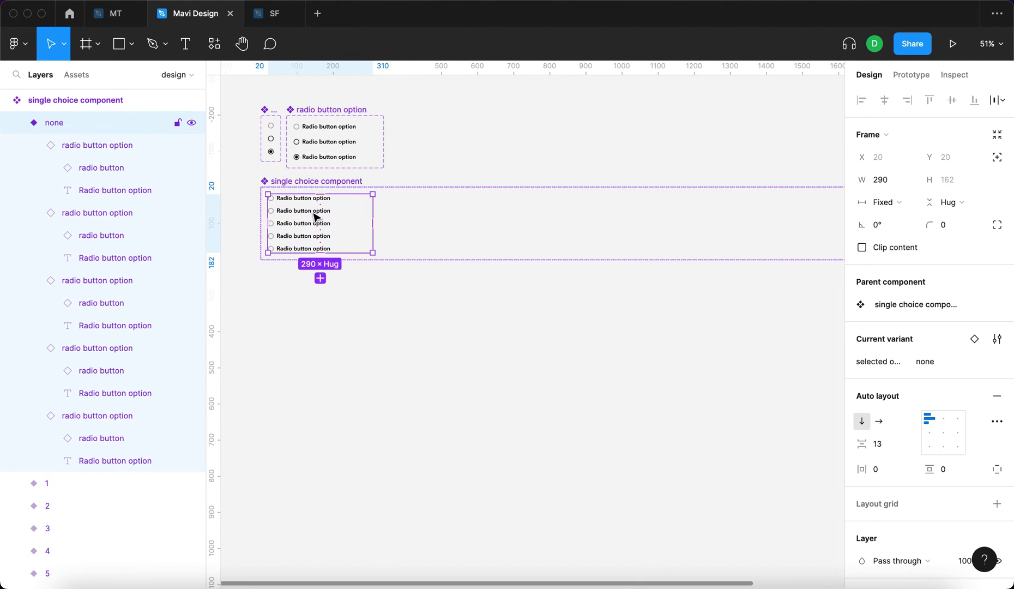
key(Return)
key(super+c)
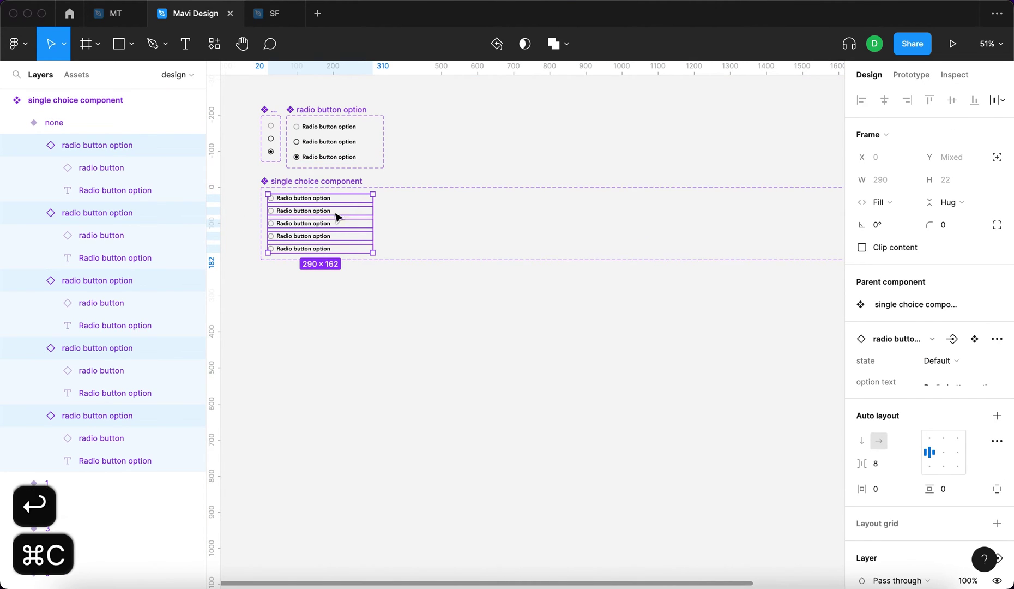
Paste the copied radio button options into the empty variants 1, 2, 3, 4 and 5 at once
click(419, 219)
shift+click(525, 213)
shift+click(650, 226)
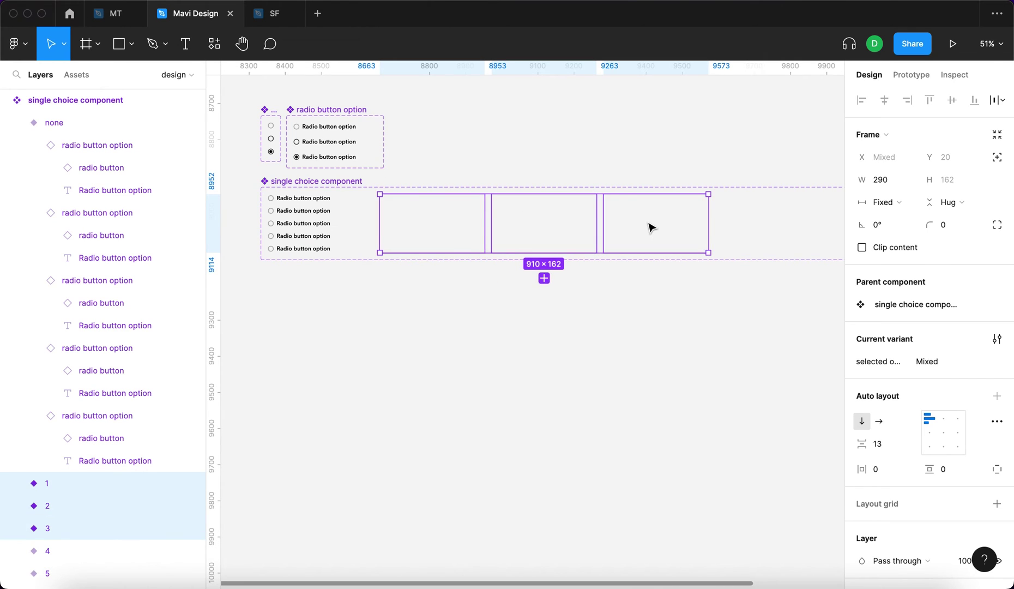
scroll(652, 225, right, 4)
shift+click(702, 217)
shift+click(751, 212)
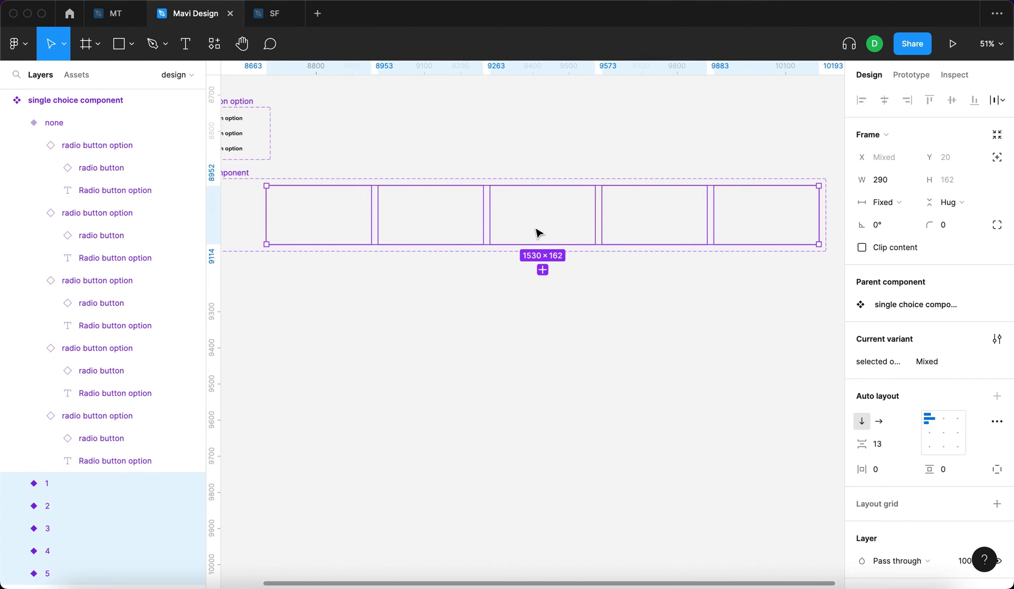
scroll(536, 233, left, 1)
key(super+v)
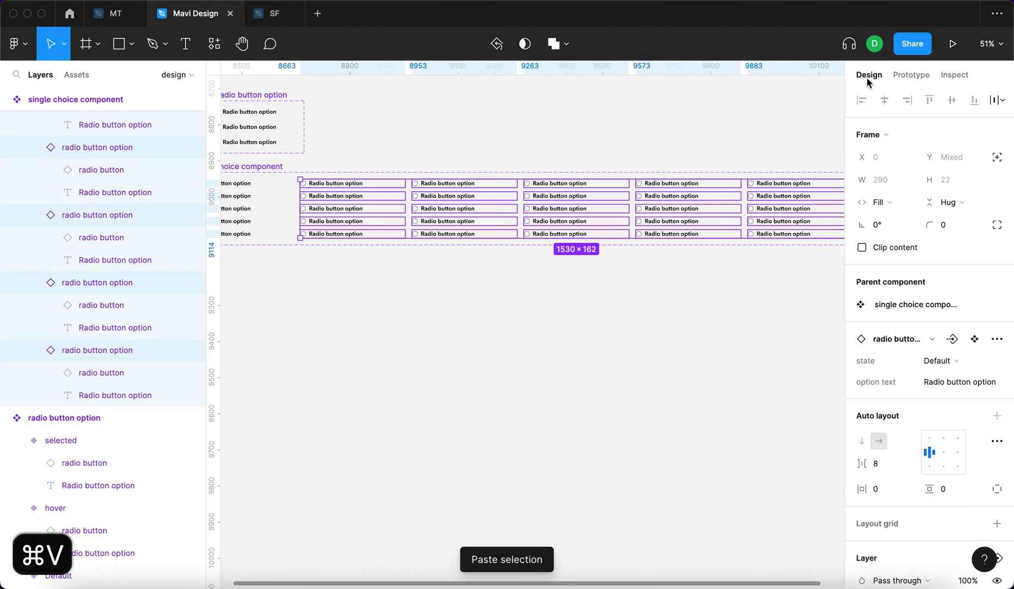
Examine the prototype connections carried over by the pasted options and look over the filled single choice variants
click(911, 74)
scroll(472, 207, up, 5)
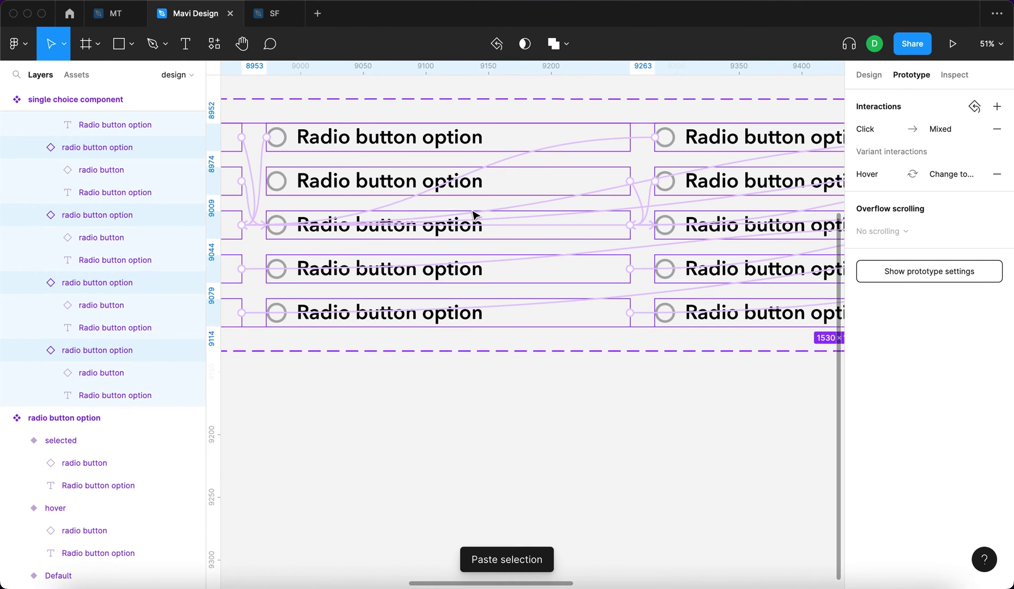
scroll(495, 198, down, 5)
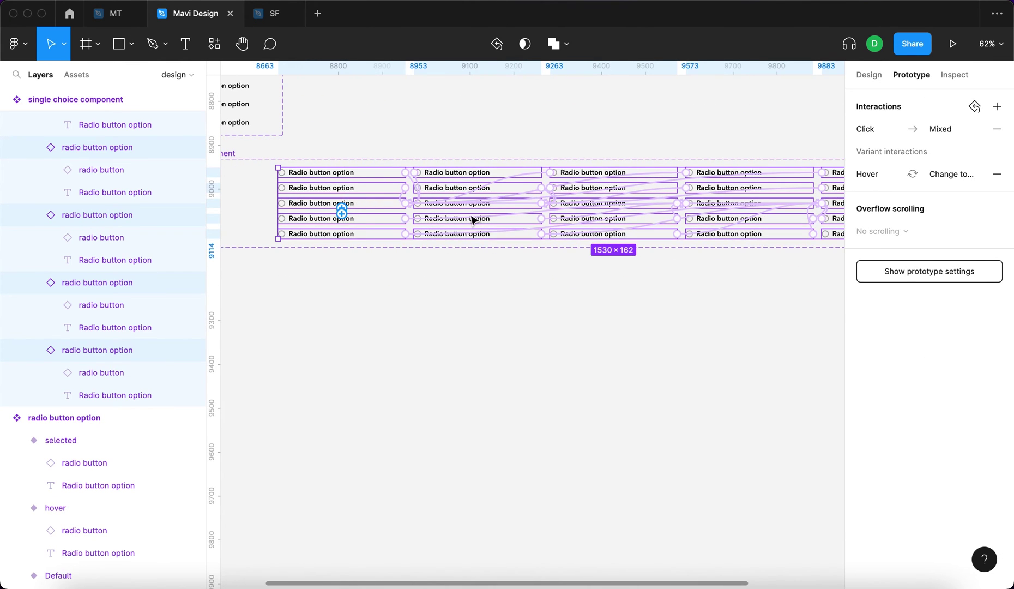
scroll(627, 219, up, 1)
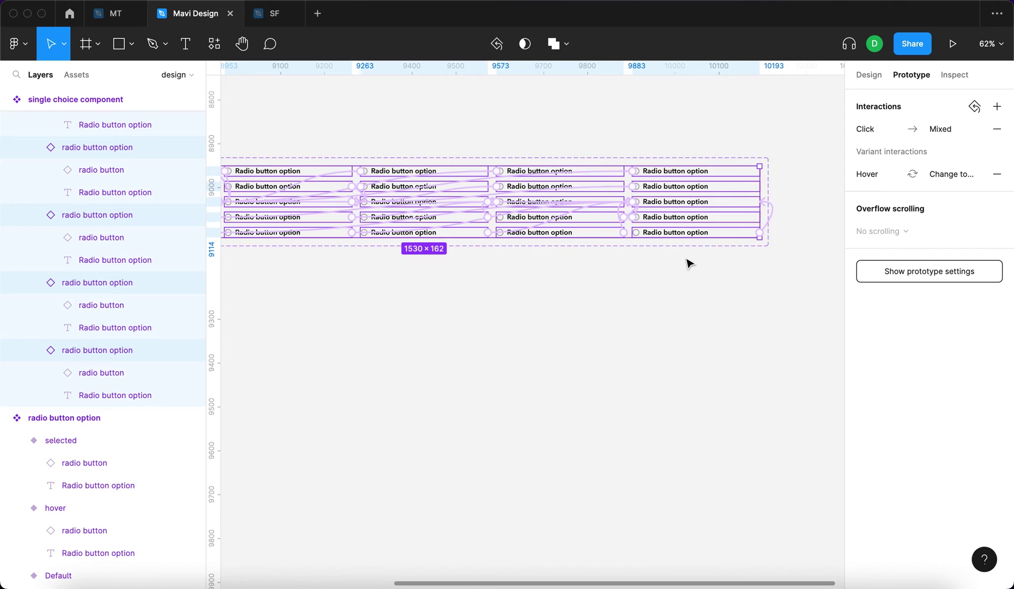
scroll(688, 262, down, 3)
click(877, 74)
click(465, 383)
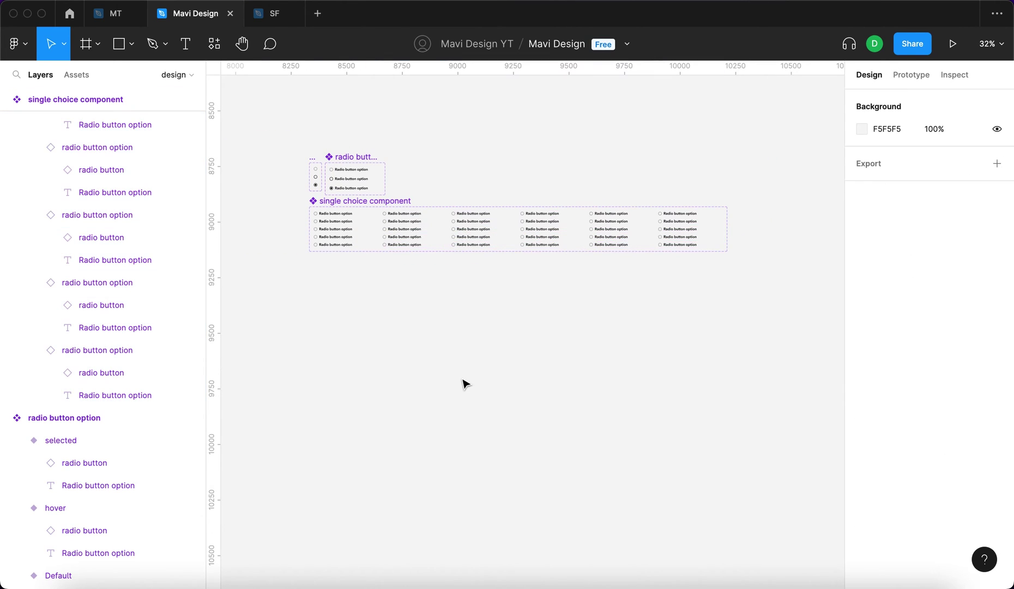
click(305, 205)
scroll(412, 229, up, 3)
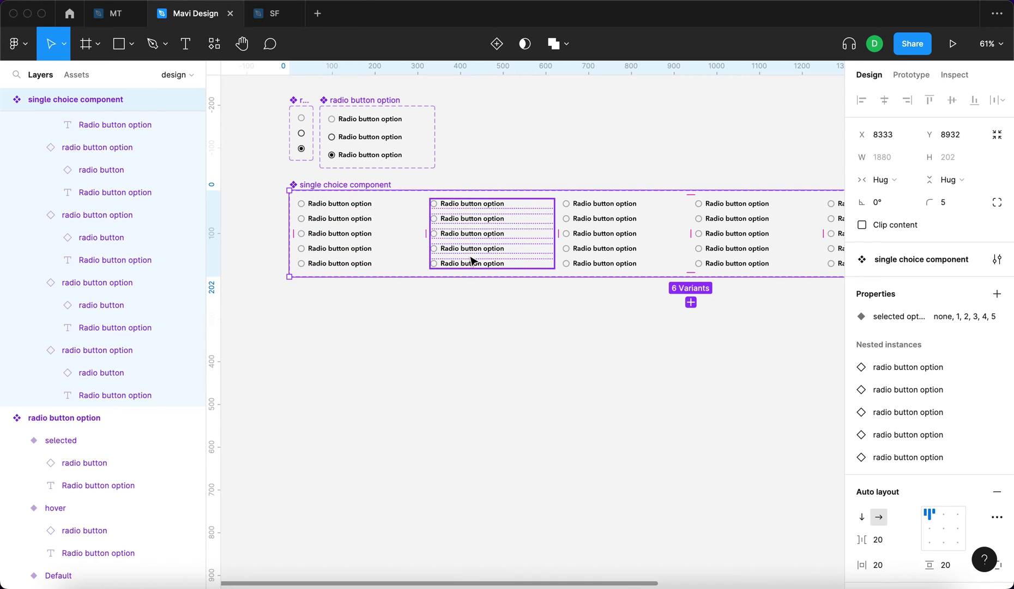
scroll(600, 256, right, 3)
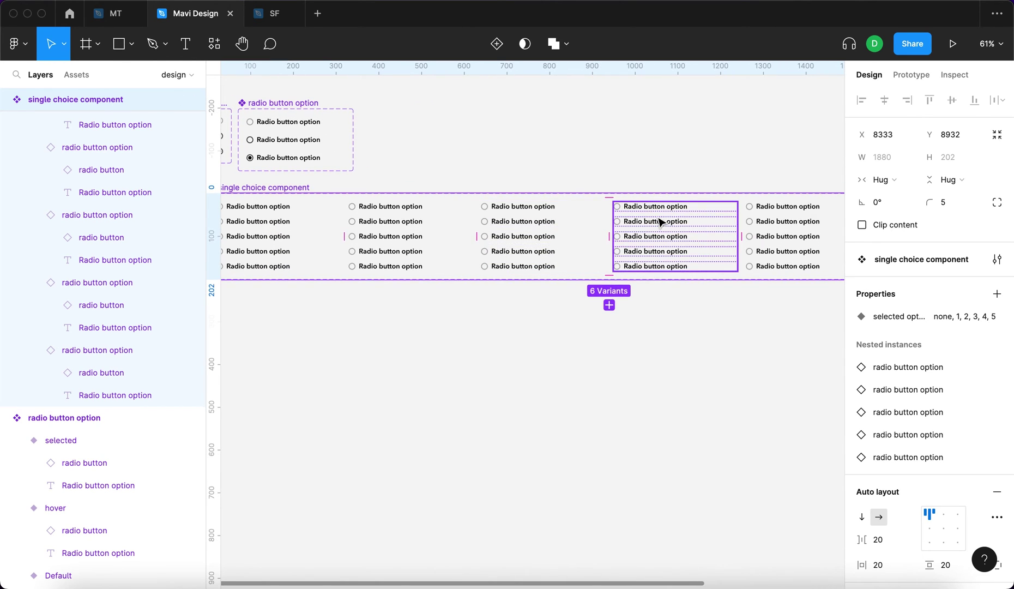
scroll(703, 234, right, 4)
click(685, 242)
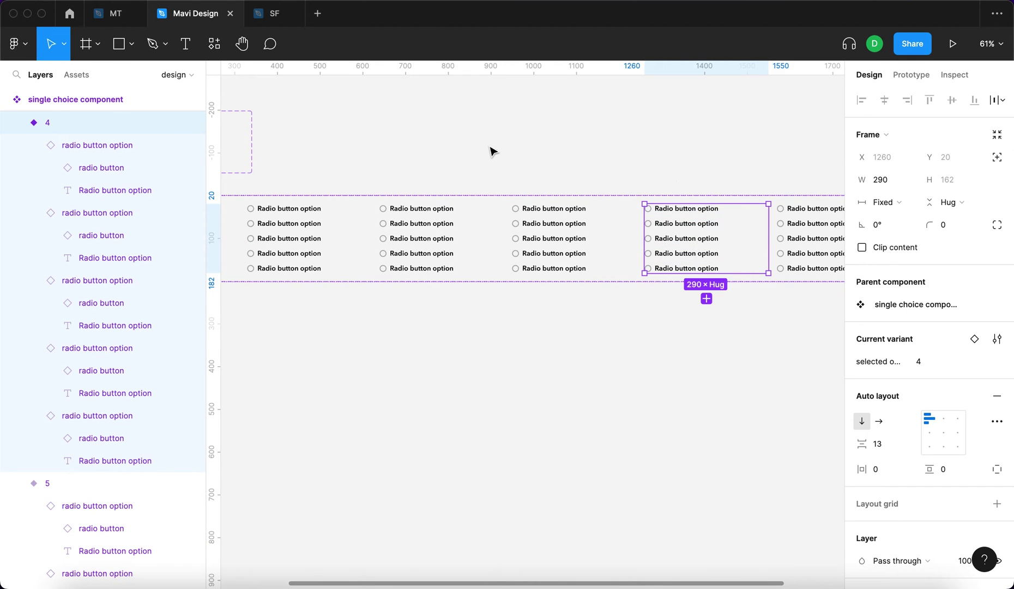
Set the first radio button option in variant 1 of the single choice component to the selected state
click(527, 376)
key(shift+1)
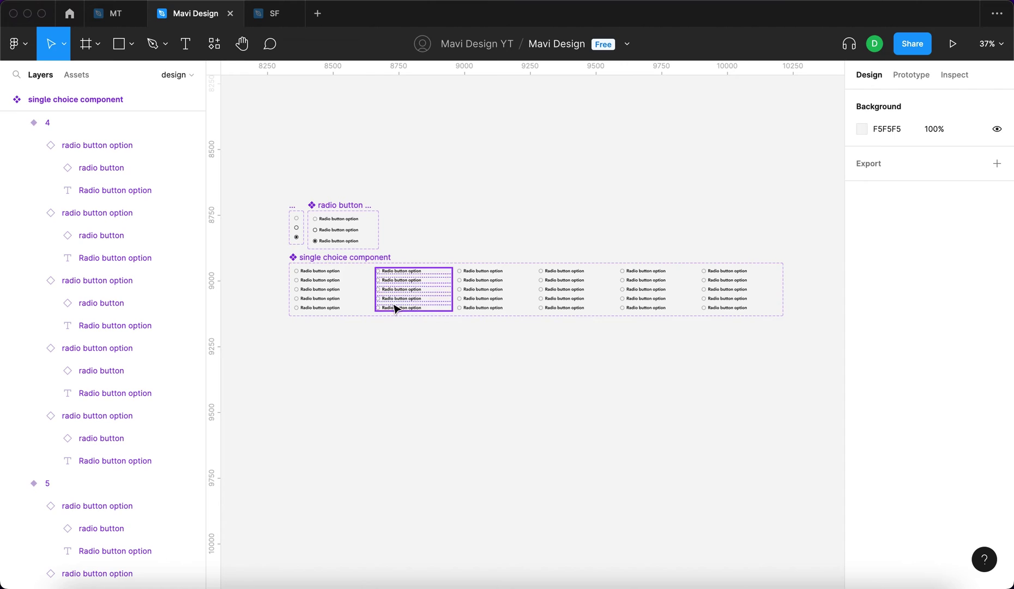
scroll(415, 287, up, 5)
click(413, 289)
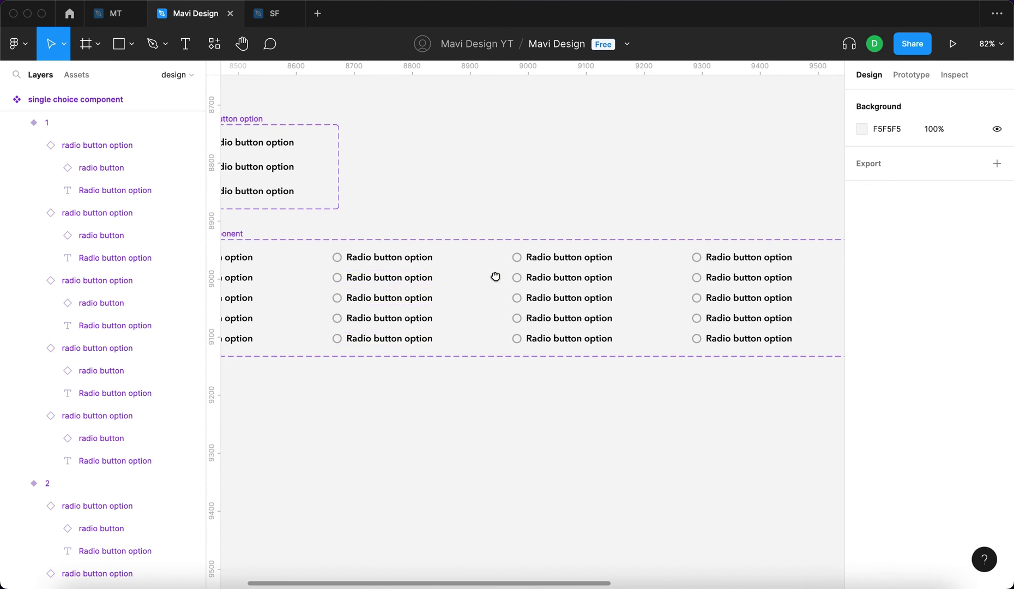
scroll(512, 277, left, 5)
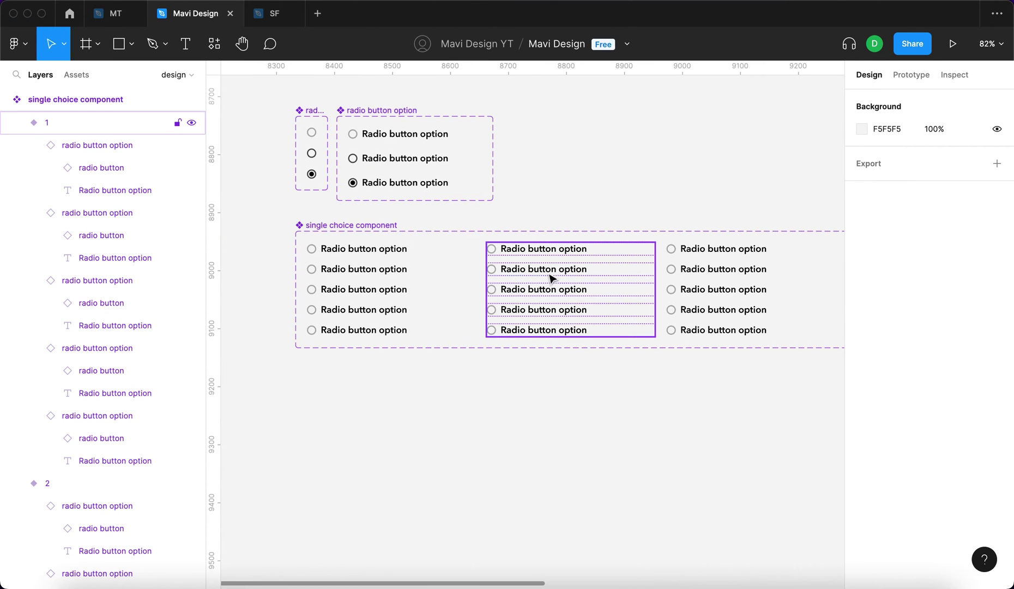
click(528, 253)
click(939, 361)
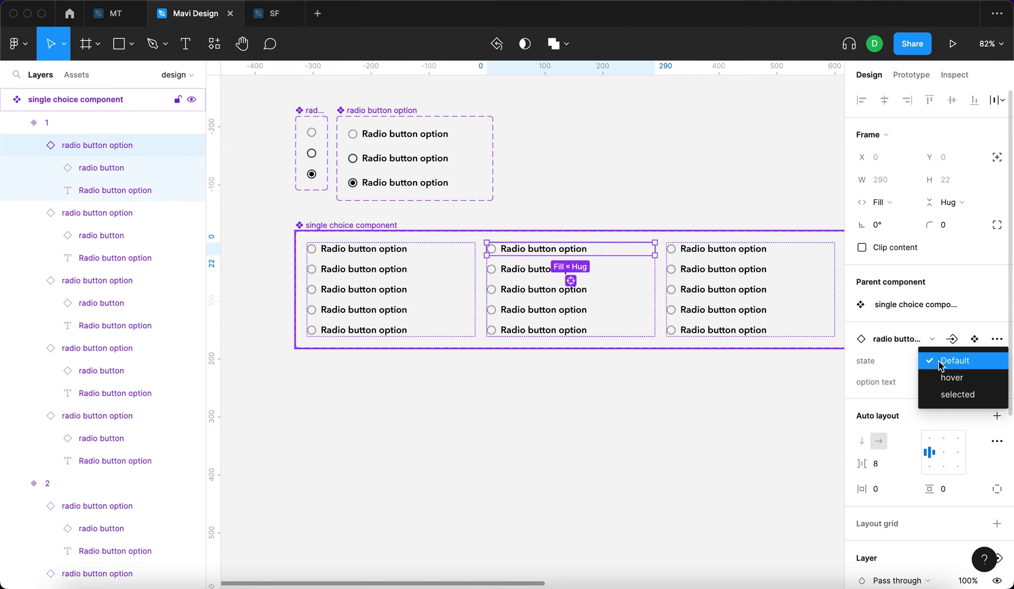
key(Return)
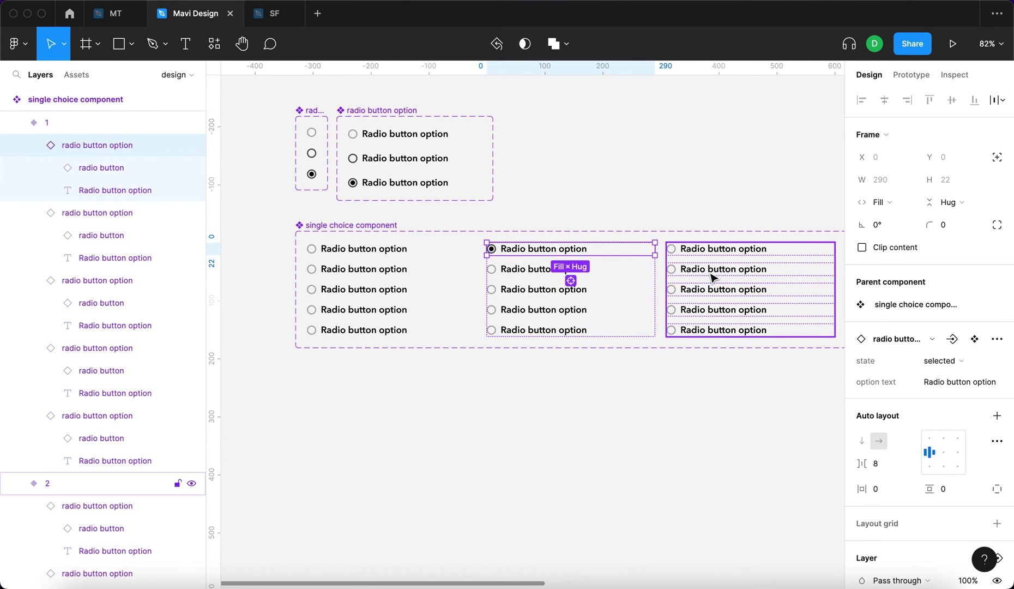
Set the second option in variant 2 and the third option in variant 3 to the selected state
click(712, 271)
click(949, 360)
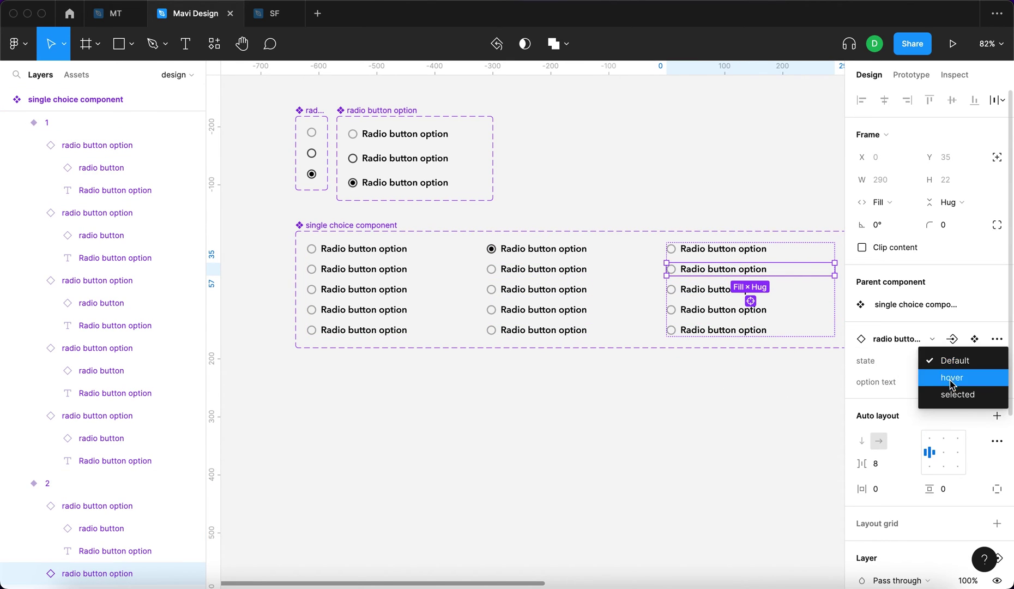
click(704, 288)
scroll(718, 283, right, 5)
click(938, 359)
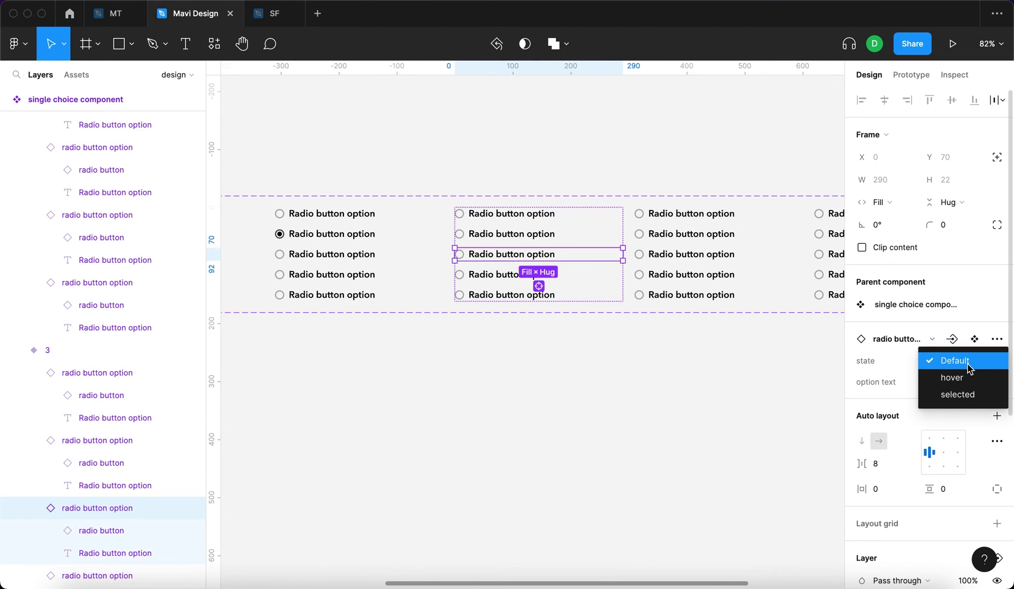
key(Return)
Set the fourth option in variant 4 and the fifth option in variant 5 to the selected state
scroll(708, 327, right, 5)
click(643, 262)
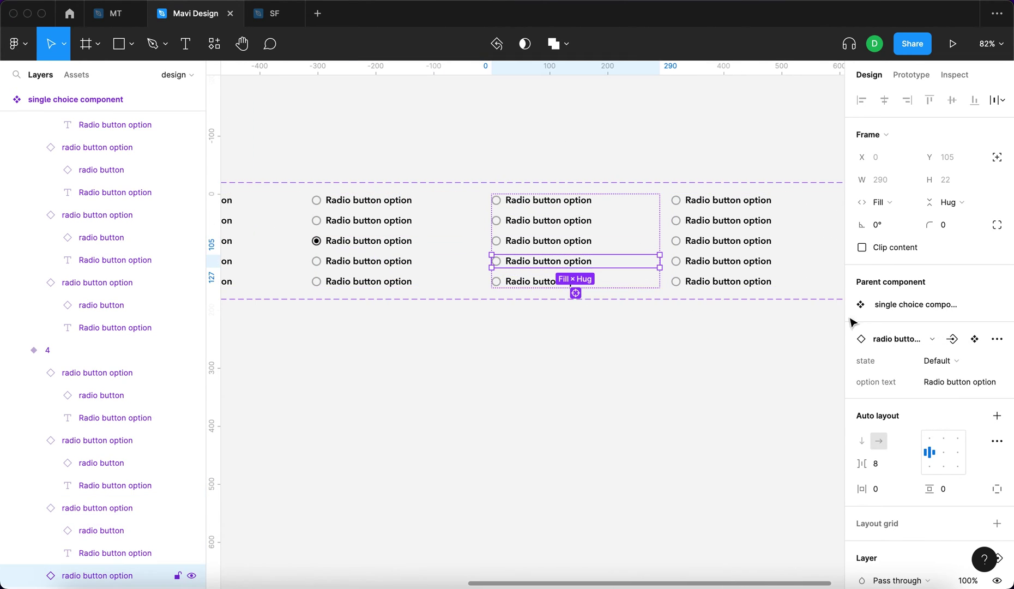
click(941, 358)
scroll(961, 391, left, 2)
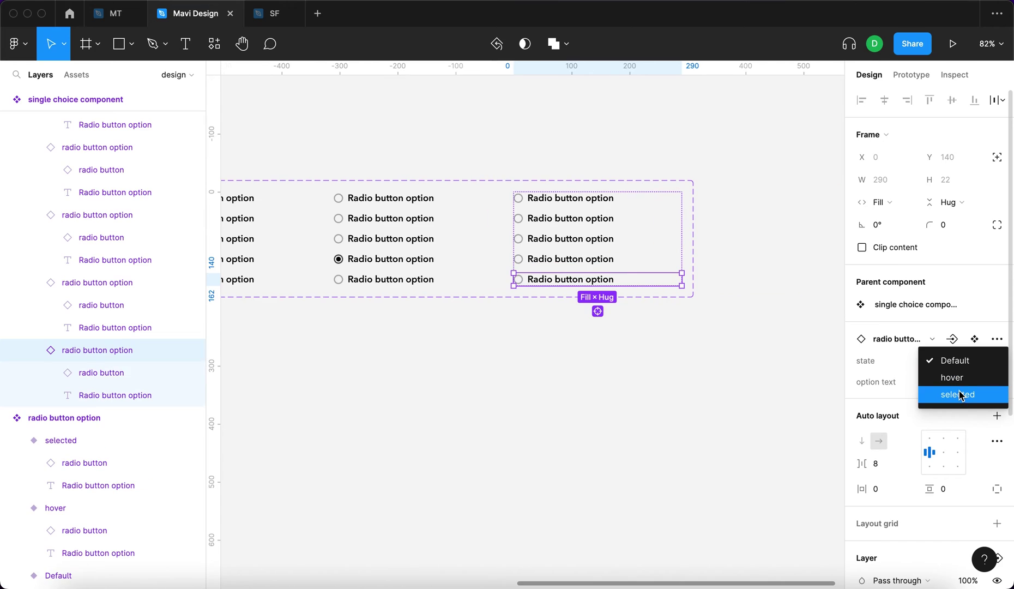
click(958, 393)
click(645, 394)
scroll(644, 393, left, 3)
scroll(645, 394, down, 5)
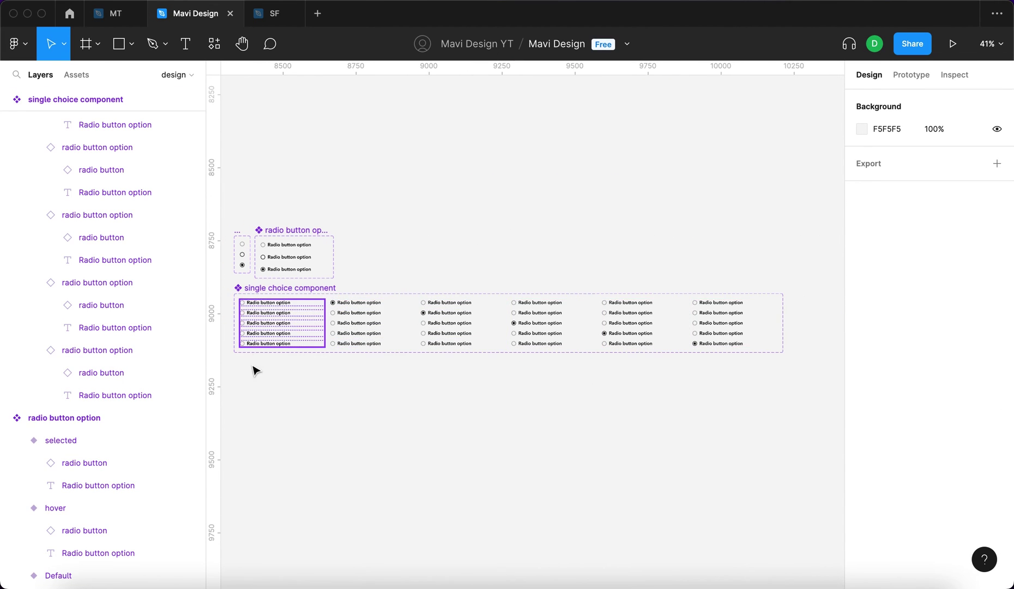
Place an instance of the single choice component below the component set and narrow it to 281 wide
key(alt+2)
scroll(559, 349, down, 3)
scroll(558, 348, left, 1)
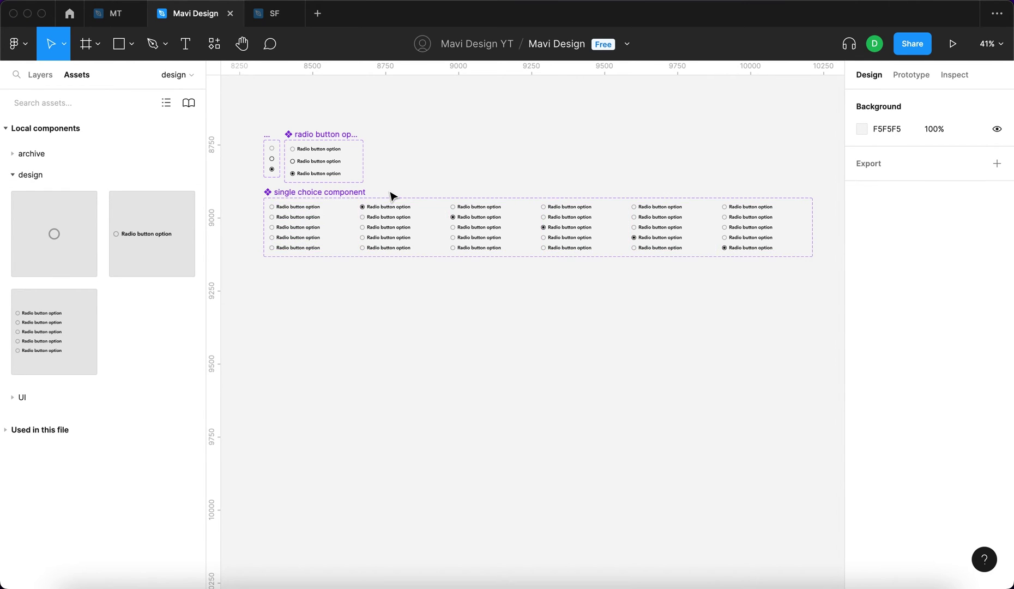
drag(37, 329, 563, 319)
click(625, 360)
click(566, 319)
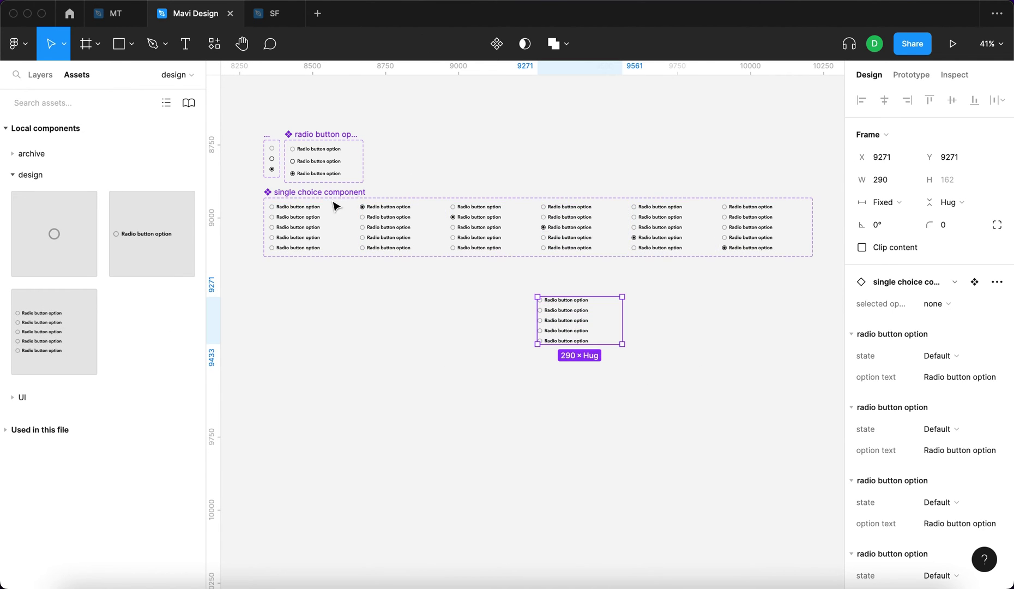
mouse_move(622, 307)
mouse_down()
mouse_move(570, 308)
mouse_move(644, 309)
mouse_move(619, 309)
mouse_up()
click(662, 322)
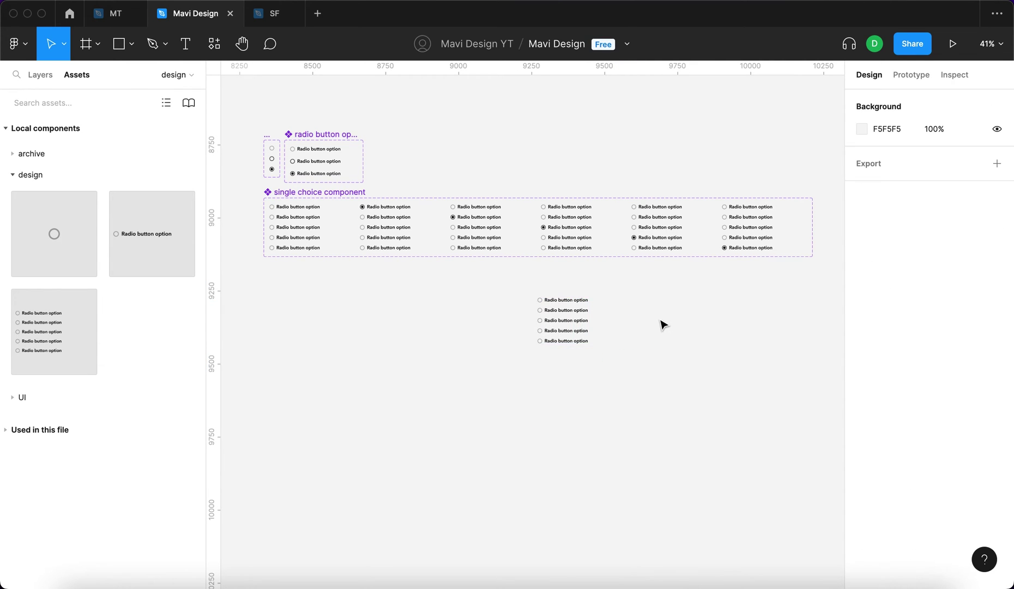
Set the option text of the instance's first two radio buttons to "Option 1" and "Option 2"
scroll(631, 332, up, 3)
scroll(391, 295, up, 5)
click(397, 301)
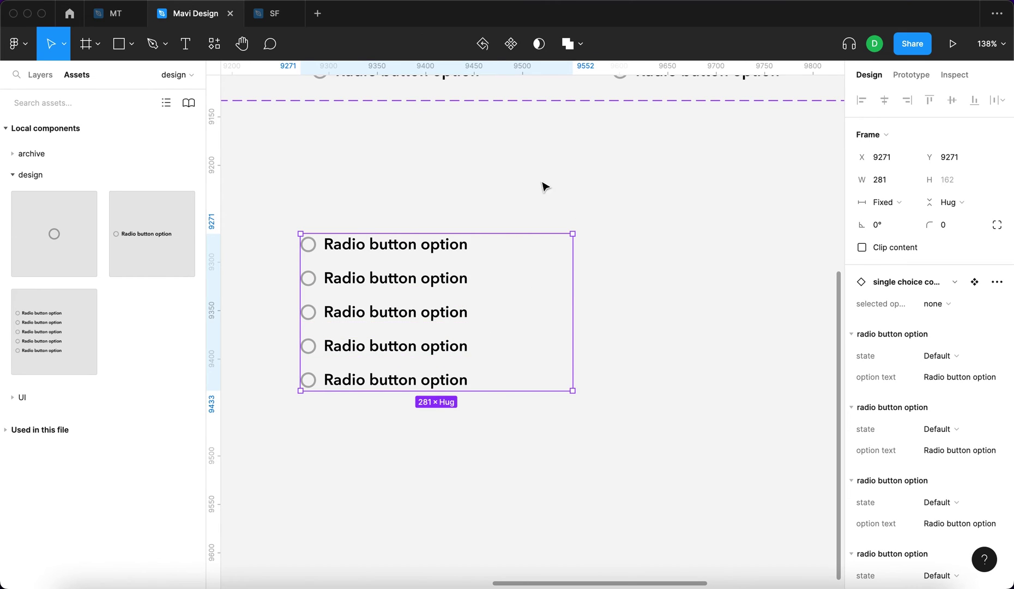
scroll(919, 340, down, 5)
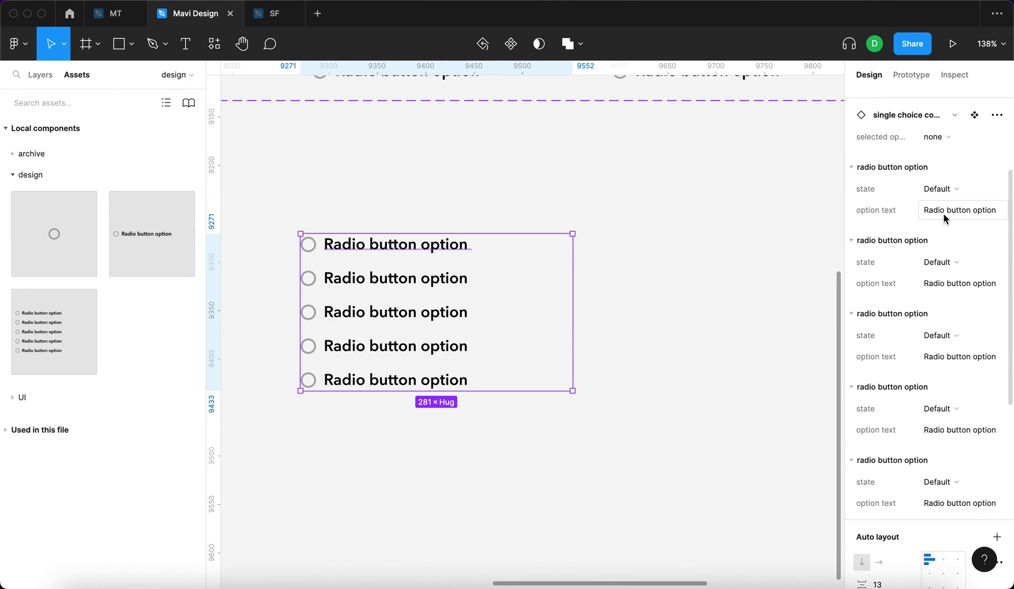
click(951, 213)
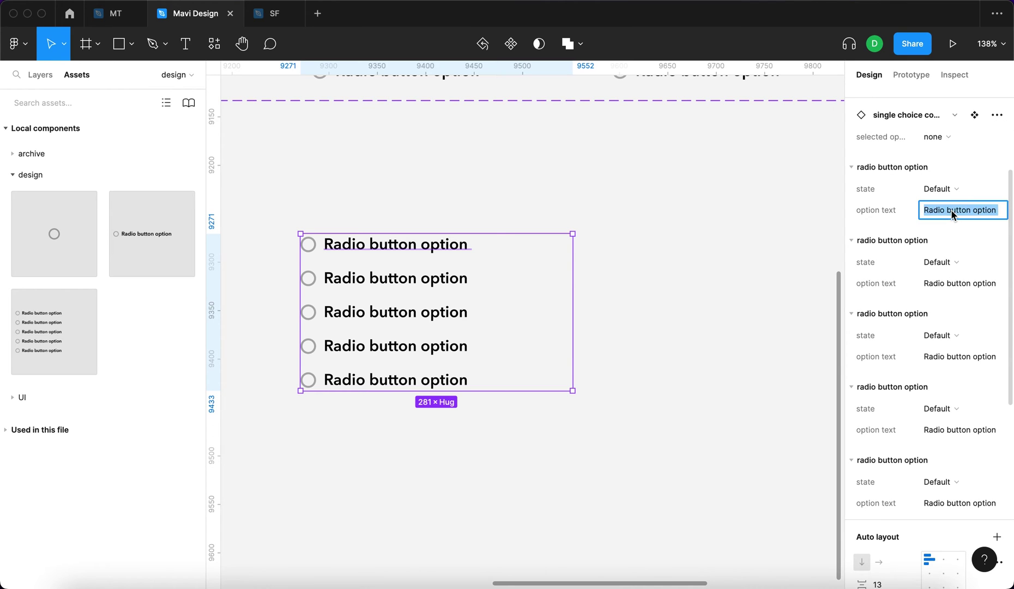
text(Option 1)
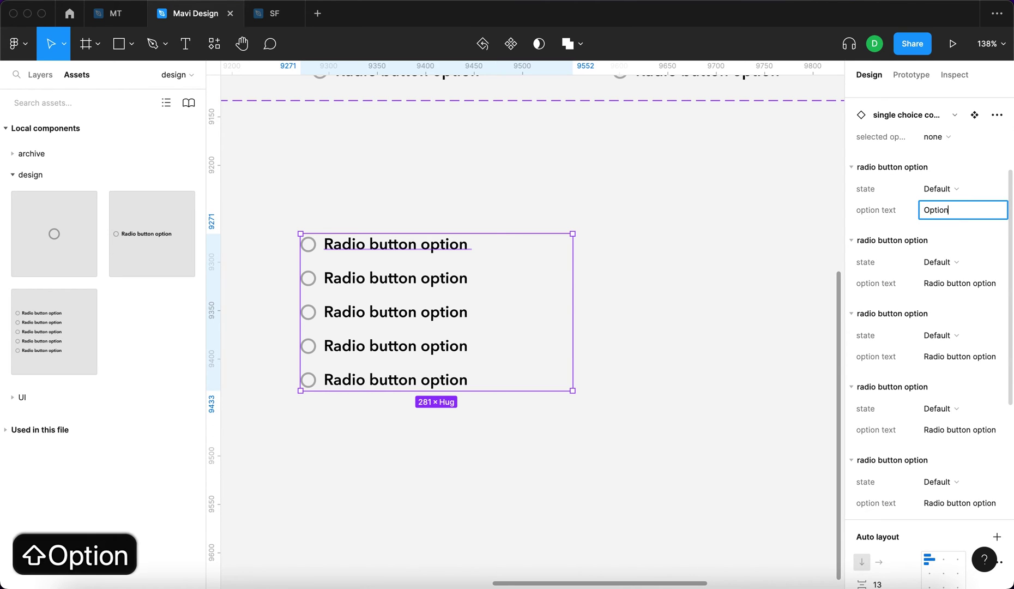
key(Return)
click(959, 283)
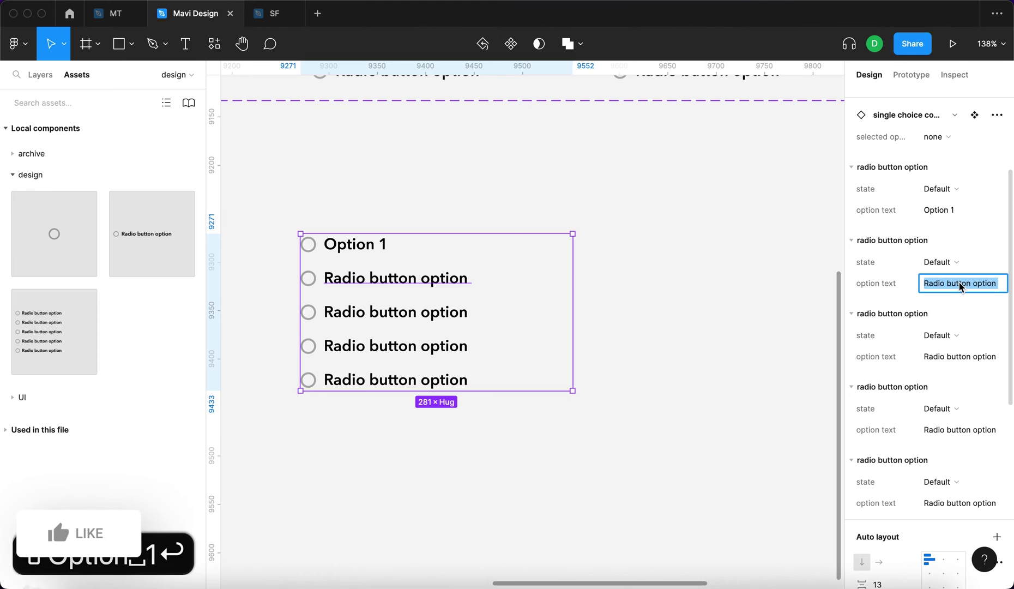
text(Option 2)
key(Return)
Set the option text of the instance's third and fourth radio buttons to "Option 3" and "Option 4"
click(998, 357)
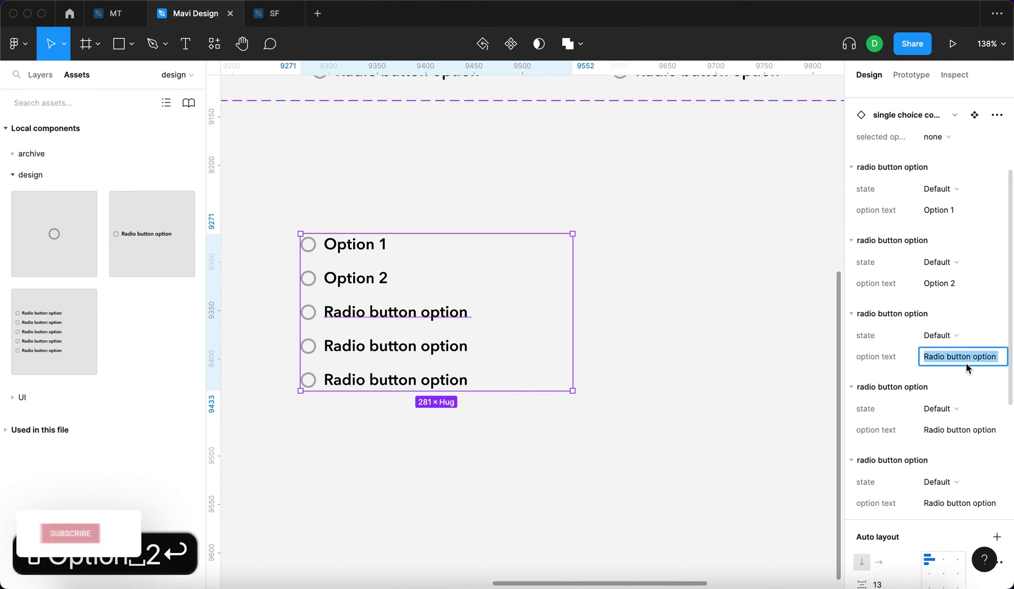
text(Option)
key(Return)
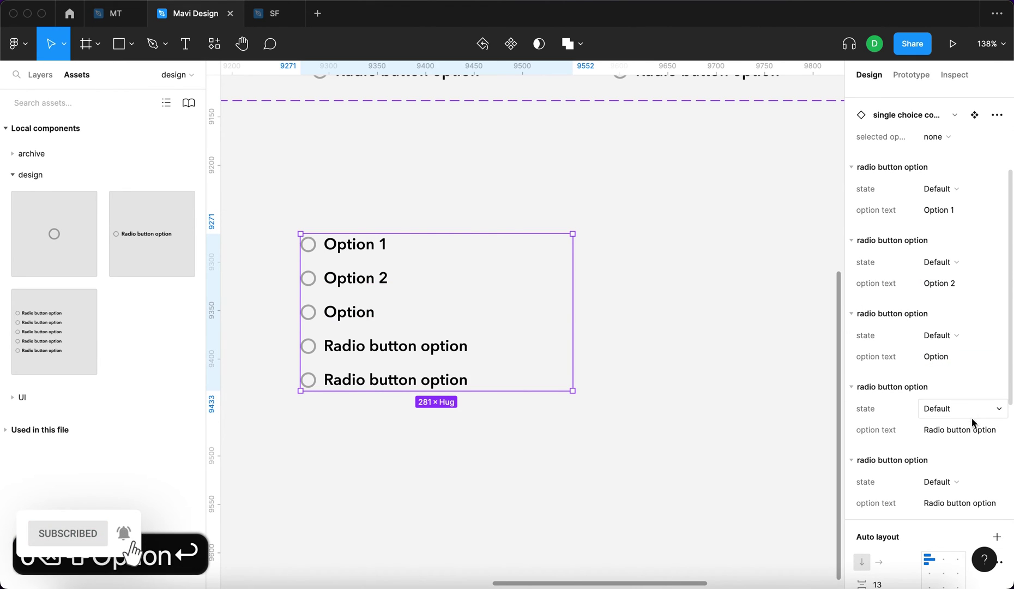
click(975, 429)
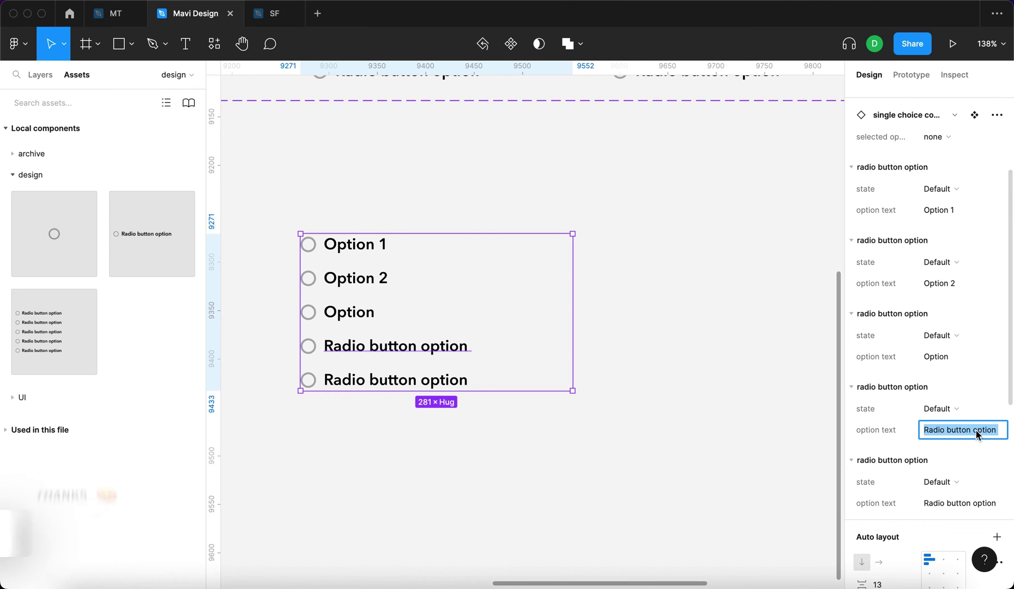
click(960, 357)
key(Right)
text(3)
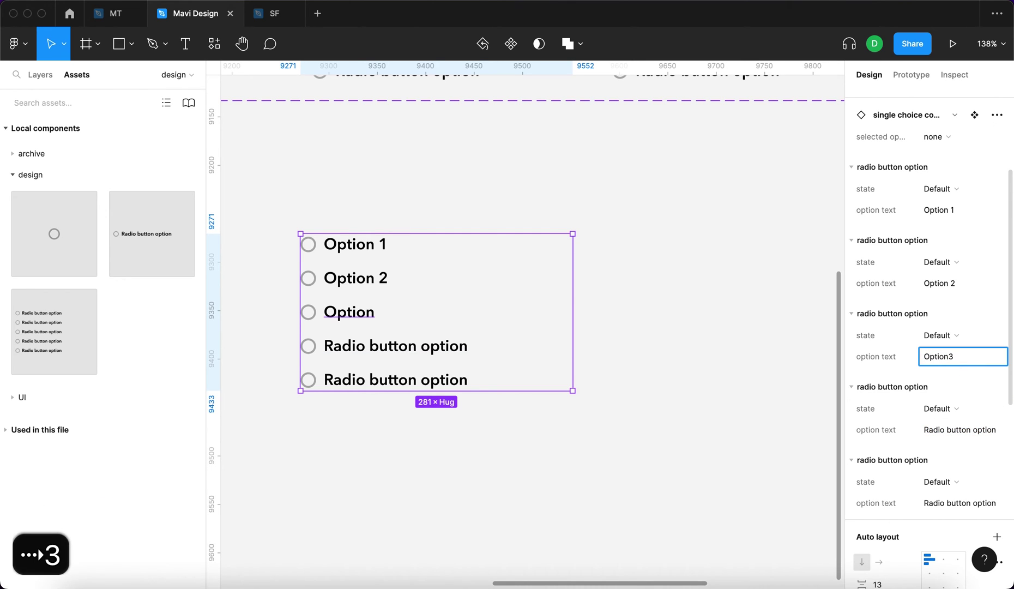
click(959, 429)
text(Option 4)
key(Return)
Set the option text of the instance's fifth radio button to "Option 5"
click(968, 504)
text(Opio)
key(BackSpace)
key(BackSpace)
text(tion)
key(BackSpace)
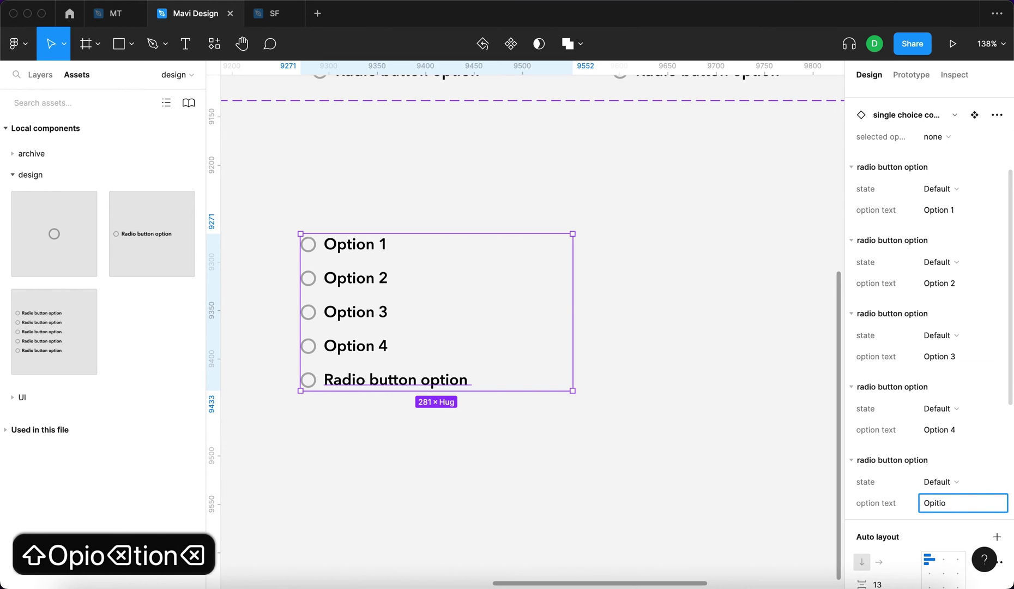
key(BackSpace)
key(BackSpace)
key(BackSpace)
key(BackSpace)
key(BackSpace)
text(t)
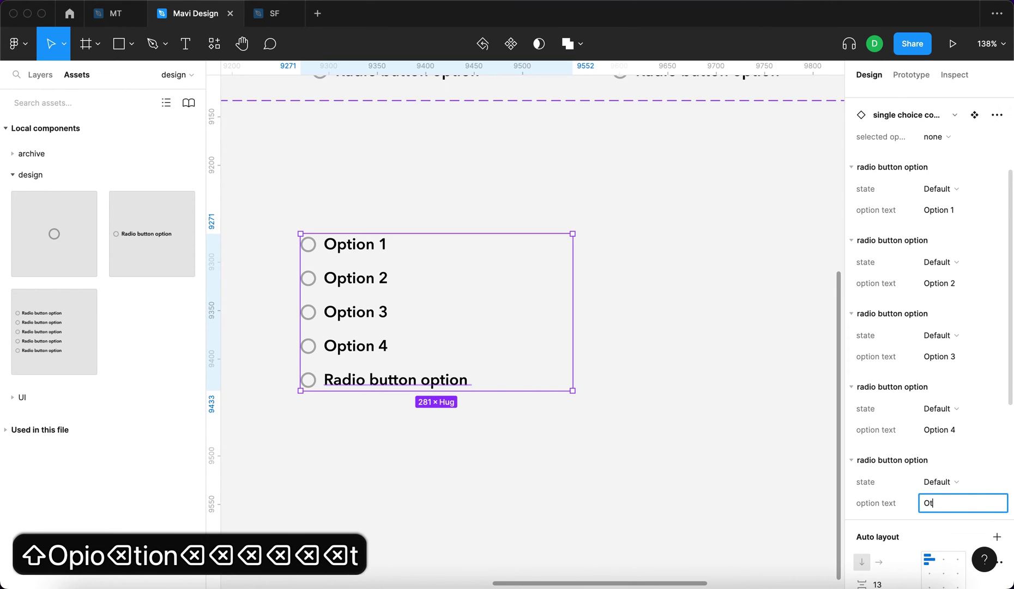
text(ion)
key(BackSpace)
key(BackSpace)
key(BackSpace)
key(BackSpace)
text(p)
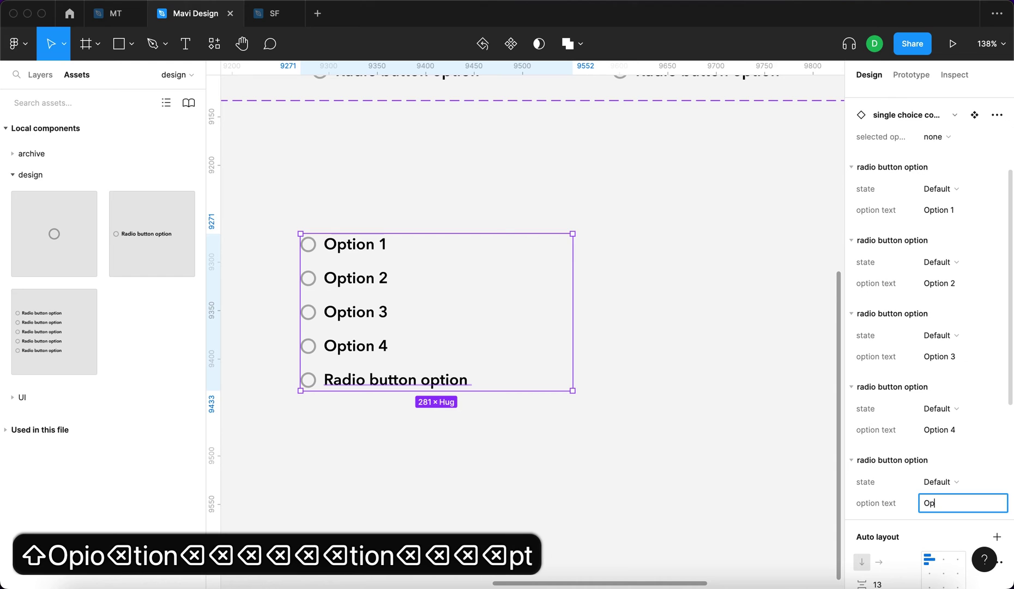
text(tion 5)
key(Return)
Move the single choice instance to X 8921, Y 9231, closer beneath the component set
scroll(412, 346, left, 5)
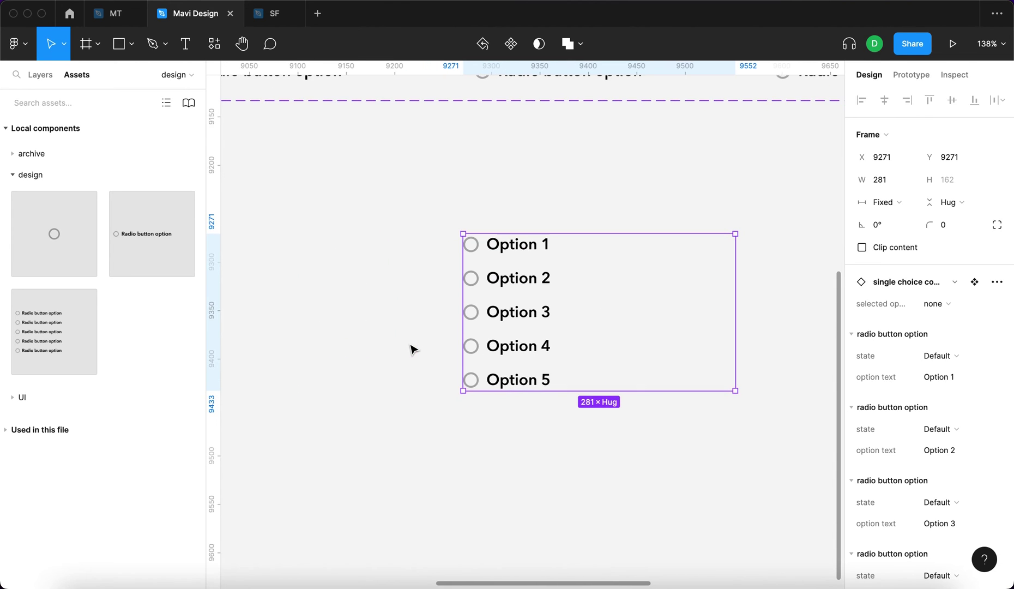
scroll(412, 349, down, 3)
scroll(319, 278, down, 3)
scroll(566, 421, left, 4)
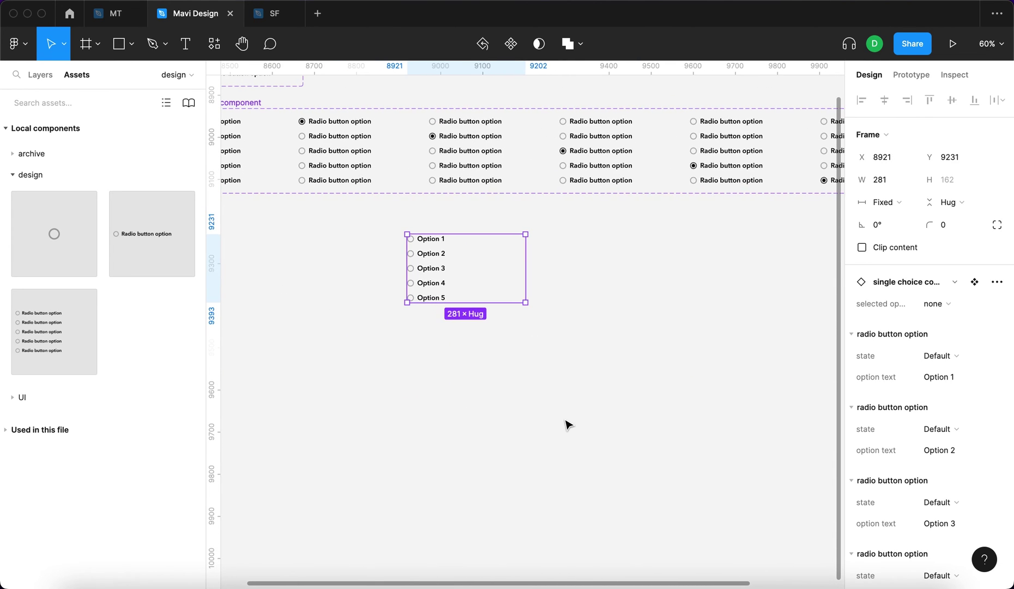
click(565, 421)
Draw a frame below the single choice instance and set its size to 1000 by 600
scroll(567, 424, up, 1)
key(f)
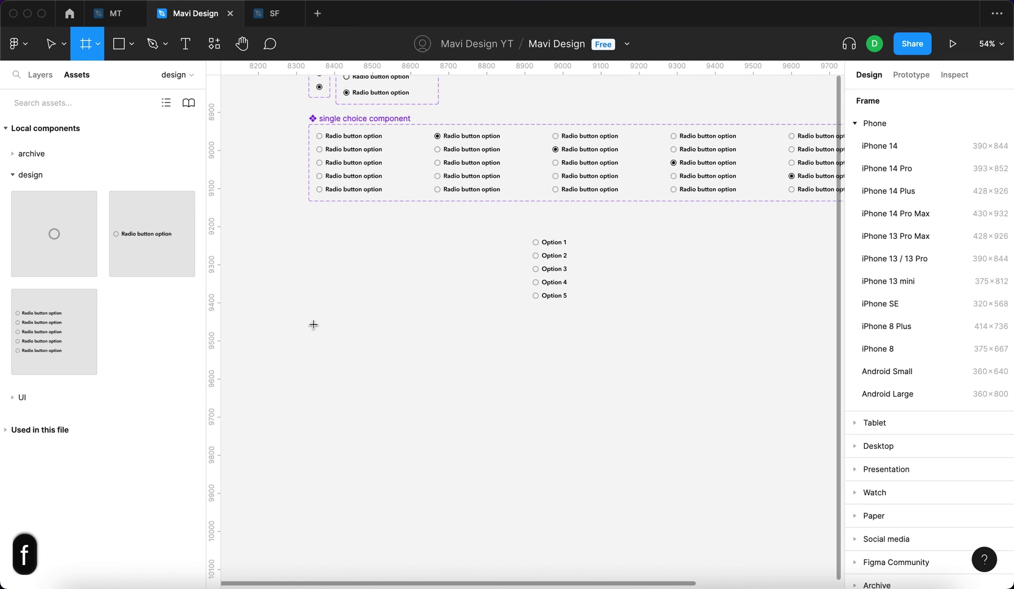
drag(320, 315, 683, 488)
click(887, 183)
text(1000)
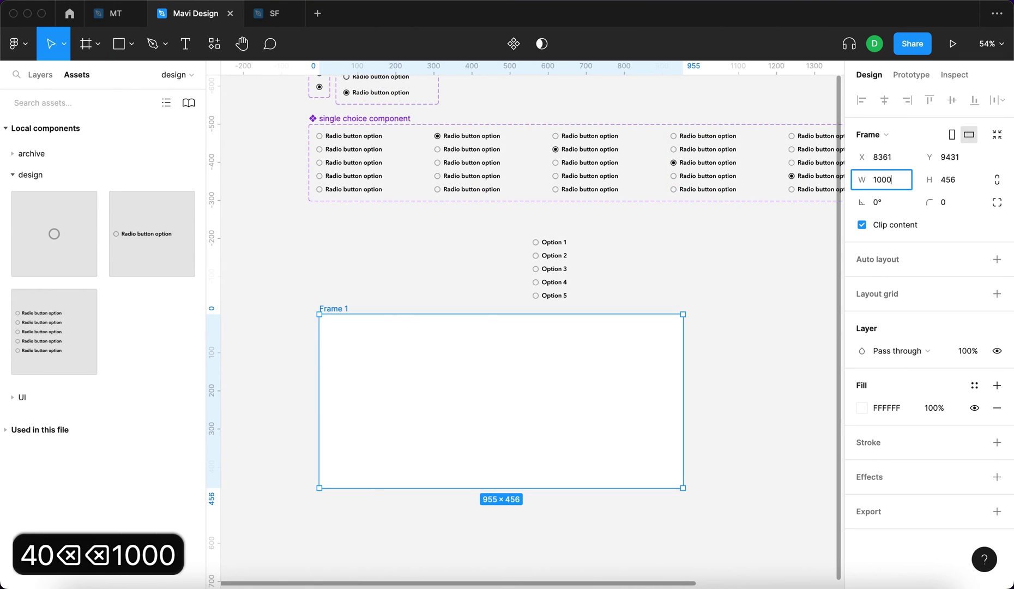
key(Tab)
text(600)
key(Return)
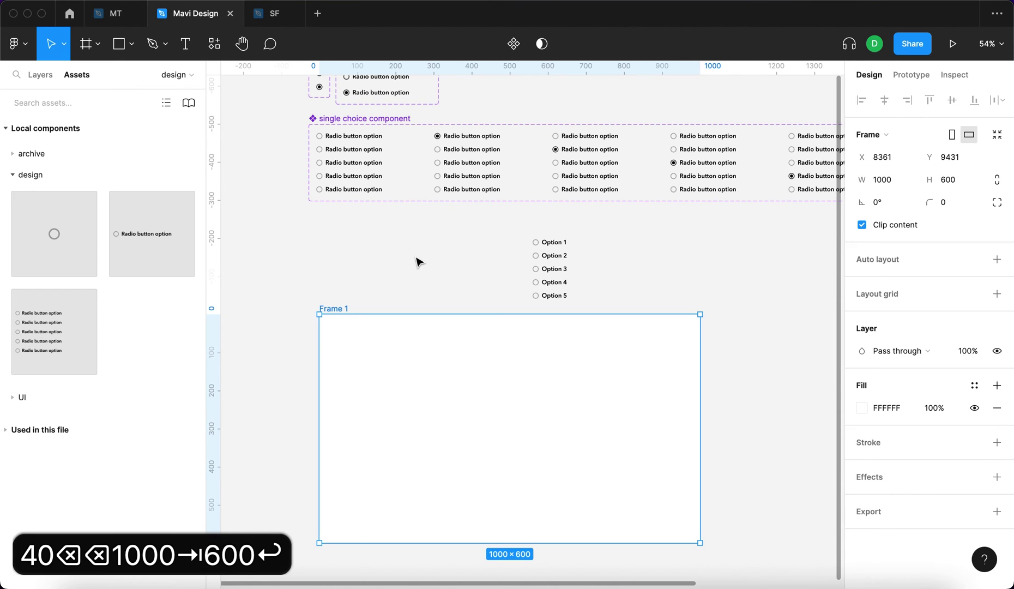
Rename the new 1000 by 600 frame as "test frame"
key(super+r)
text(testf)
key(BackSpace)
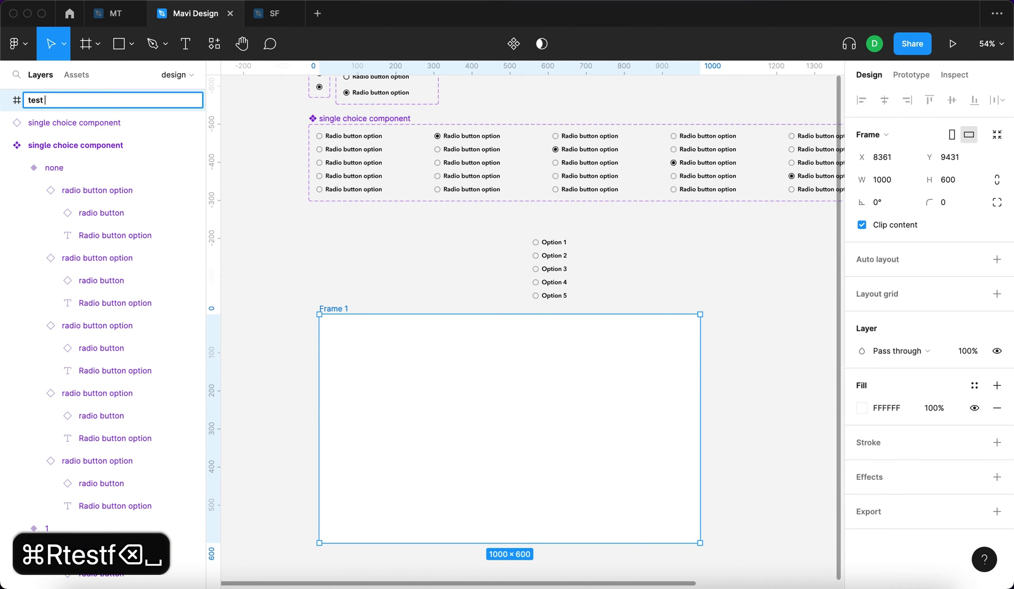
text(frame)
key(Return)
Move the single choice instance into the test frame, centre it both ways, and shift the frame up towards the component set
drag(606, 267, 535, 426)
key(alt+h)
click(504, 374)
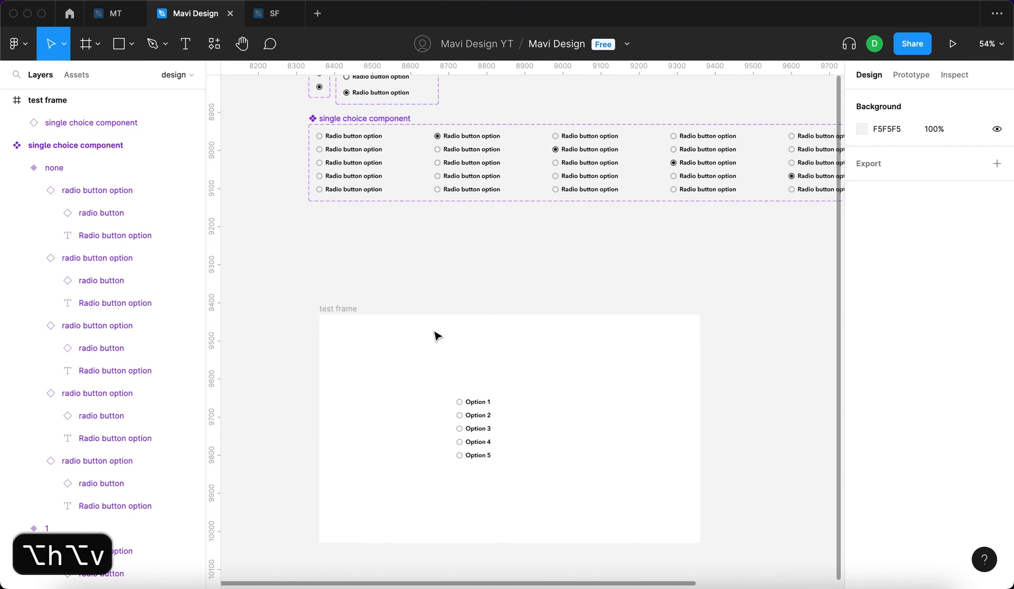
drag(338, 312, 329, 233)
Preview the test frame as a prototype and test switching the selection between Option 2 and Option 5
click(952, 44)
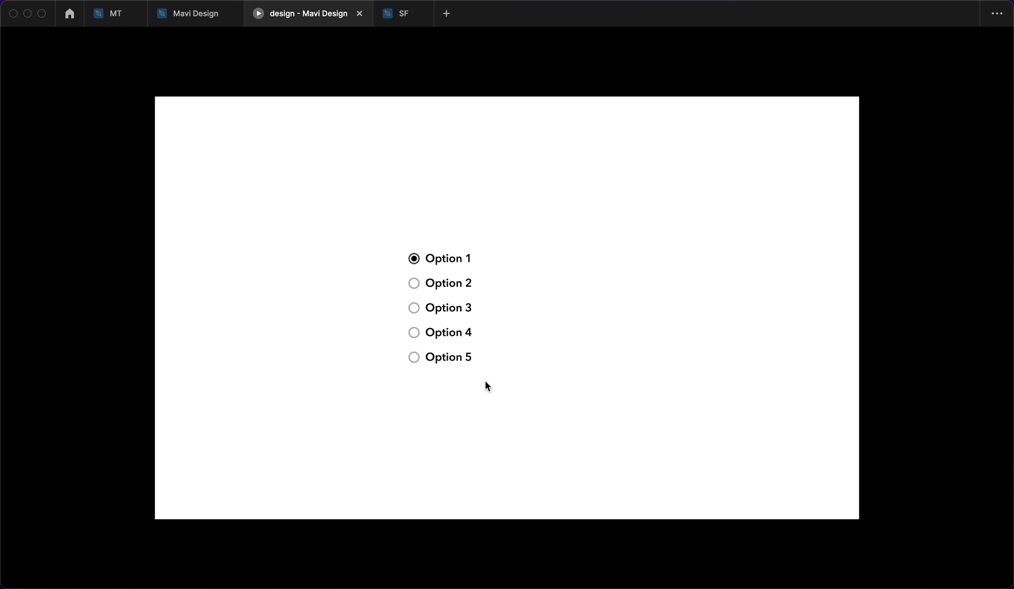
click(454, 288)
click(455, 360)
click(456, 287)
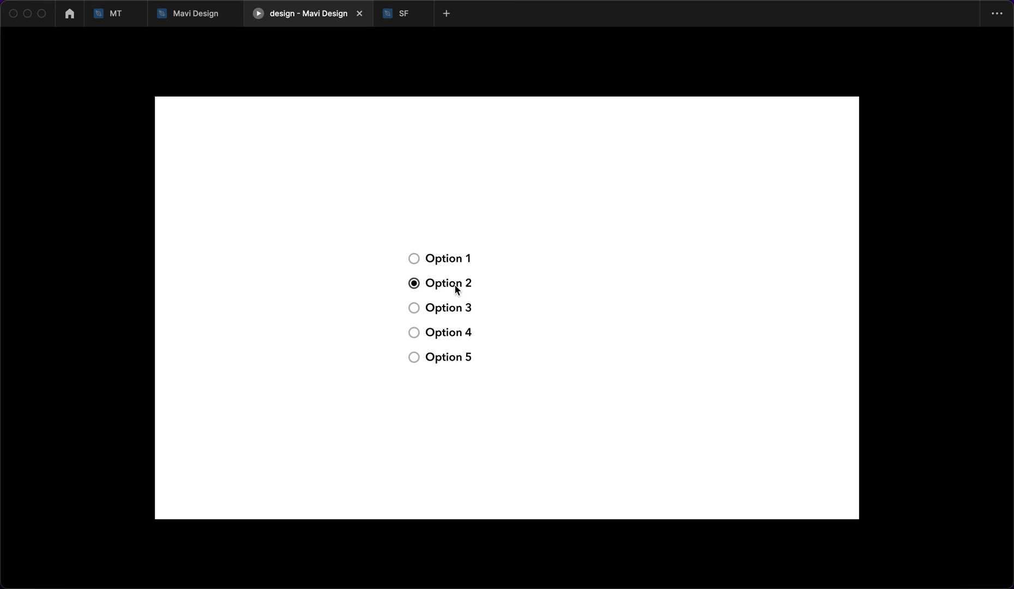
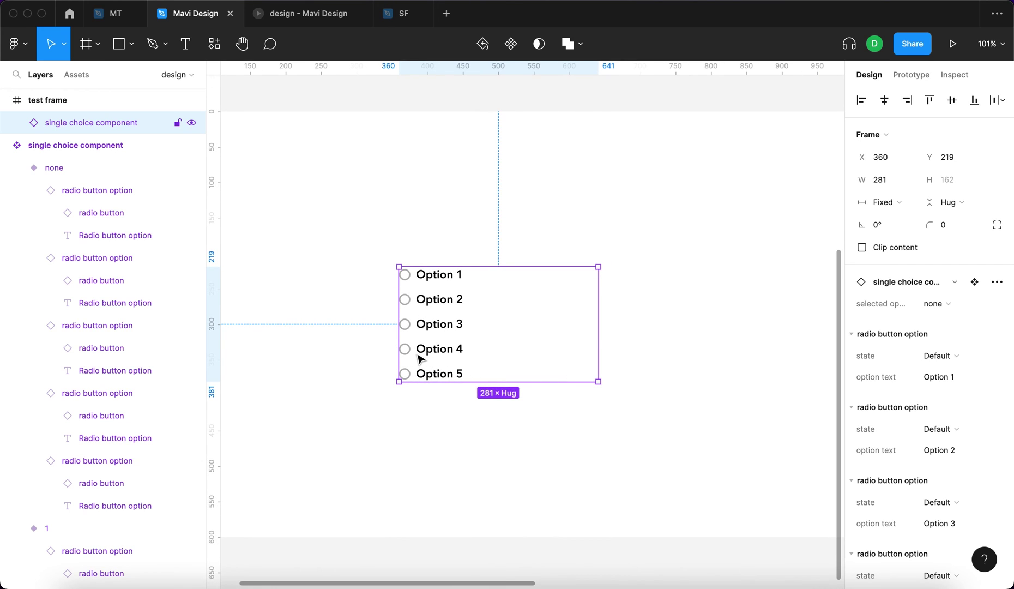
Set the option text of the instance's fourth radio button option to "Fourth option"
scroll(857, 499, down, 3)
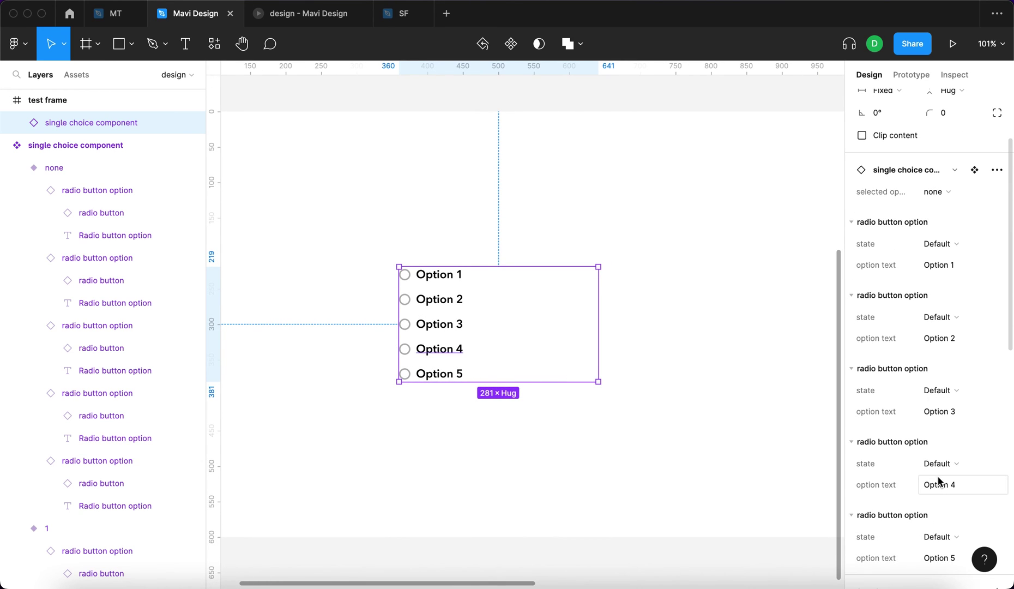
click(938, 482)
text(Fourth o)
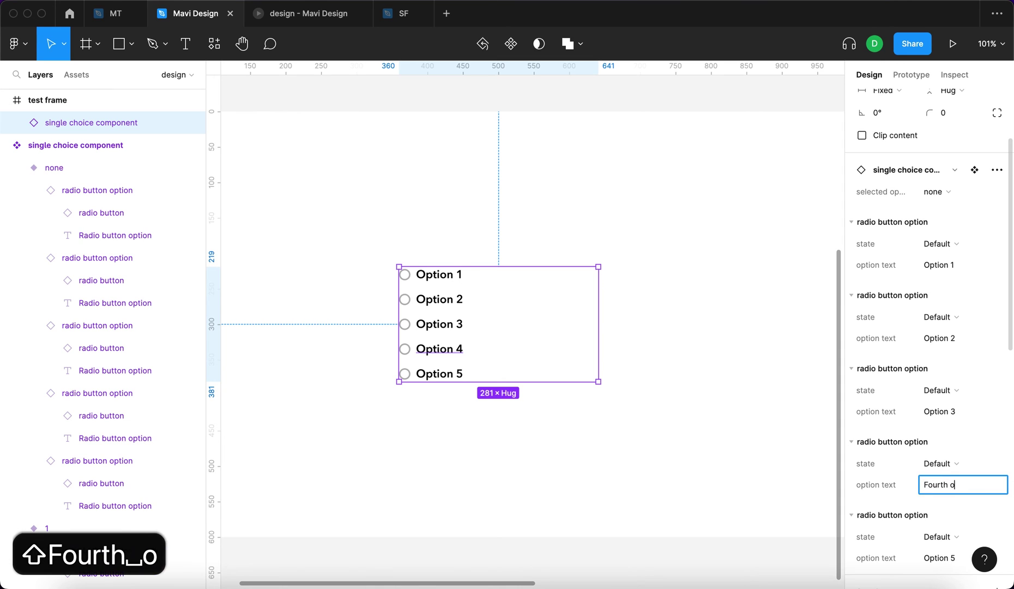
text(ption)
key(Return)
Return to the test frame prototype and test switching the selection among Option 1, Option 3, Fourth option and Option 5
click(297, 15)
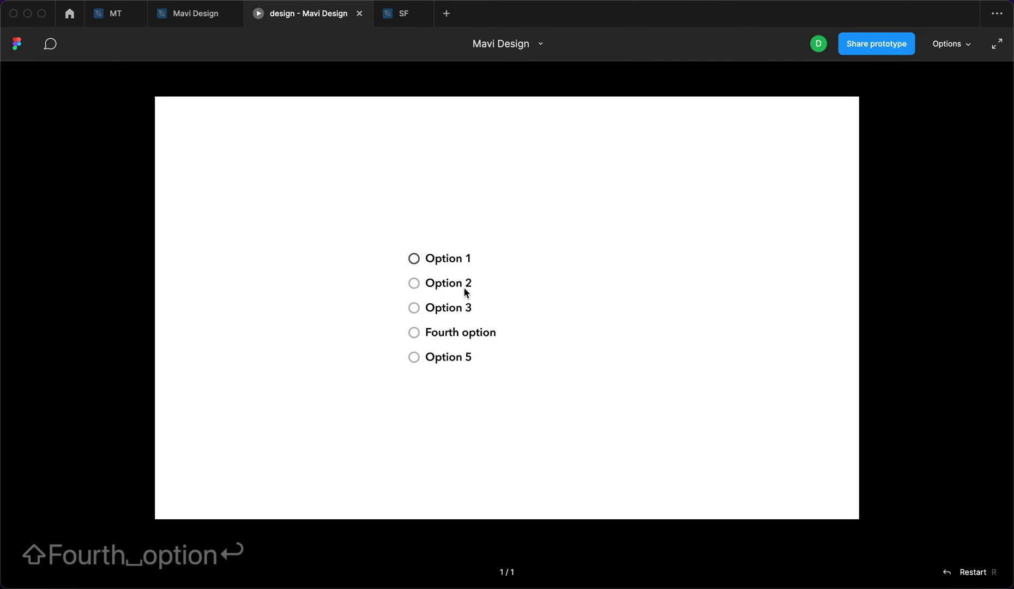
click(481, 335)
click(468, 262)
click(465, 333)
click(420, 320)
click(464, 305)
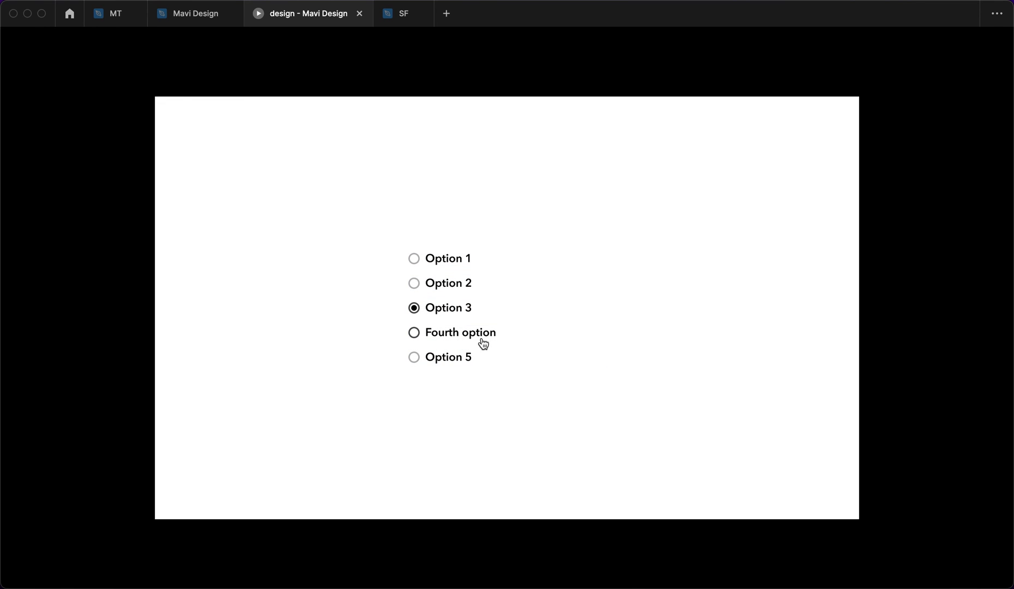
click(464, 337)
click(440, 361)
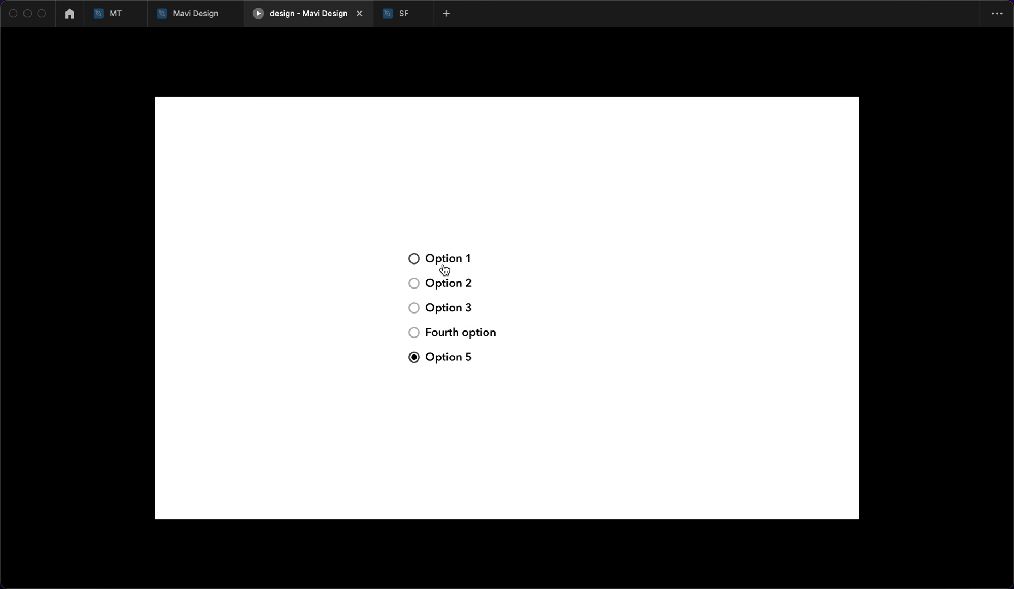
click(366, 264)
Change the fill of the inner dot in the radio button component's selected variant to blue 0061F2
click(186, 15)
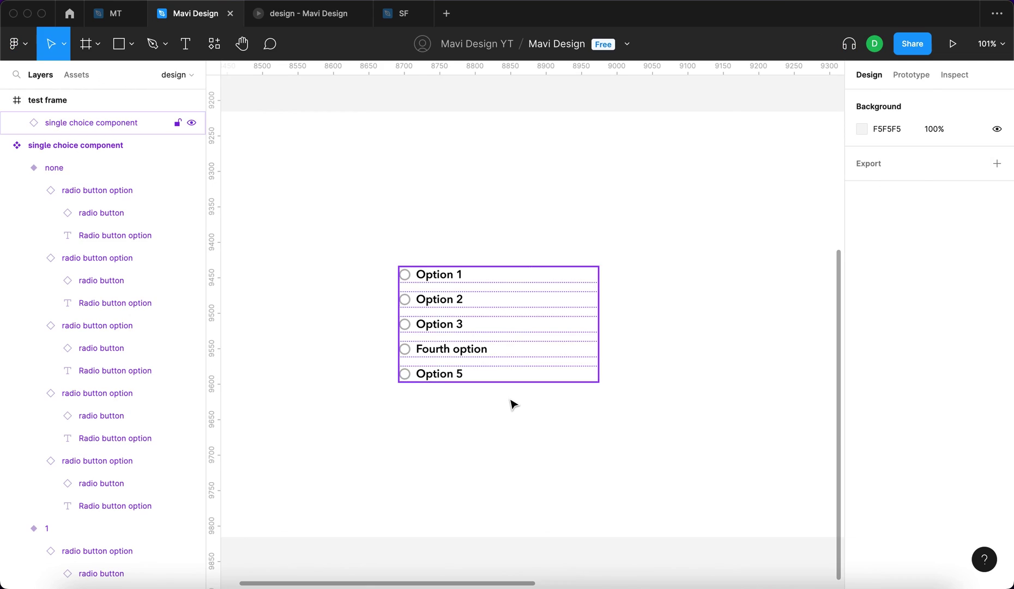
scroll(441, 341, up, 2)
scroll(441, 341, down, 3)
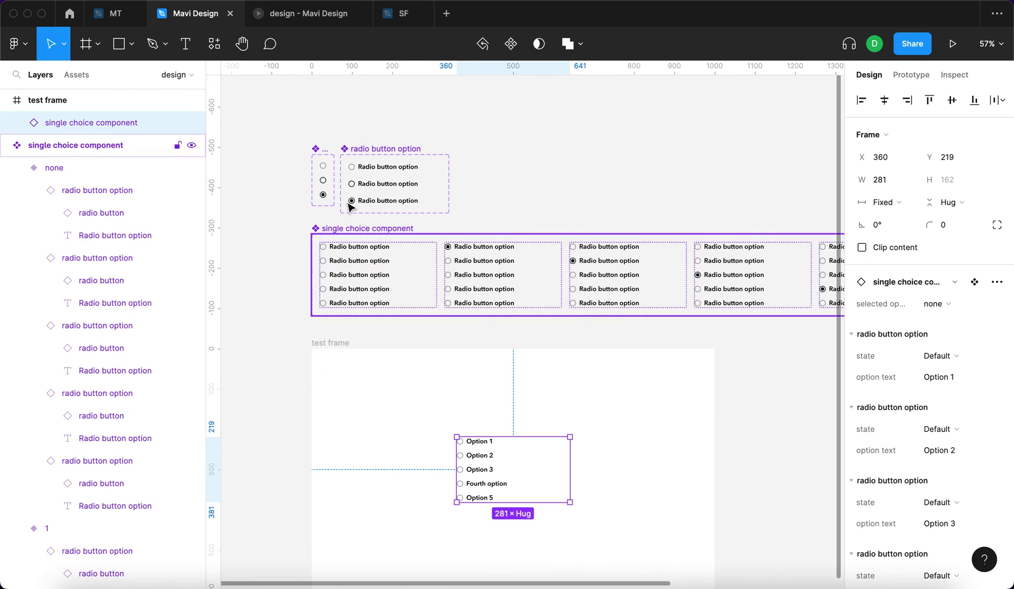
scroll(349, 206, down, 3)
scroll(260, 140, up, 10)
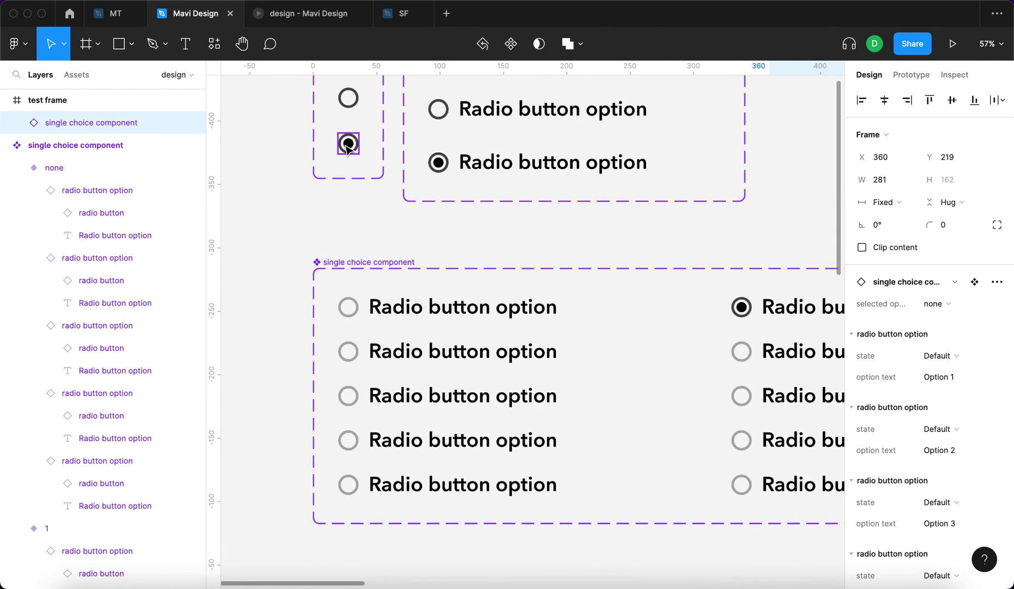
scroll(362, 174, up, 3)
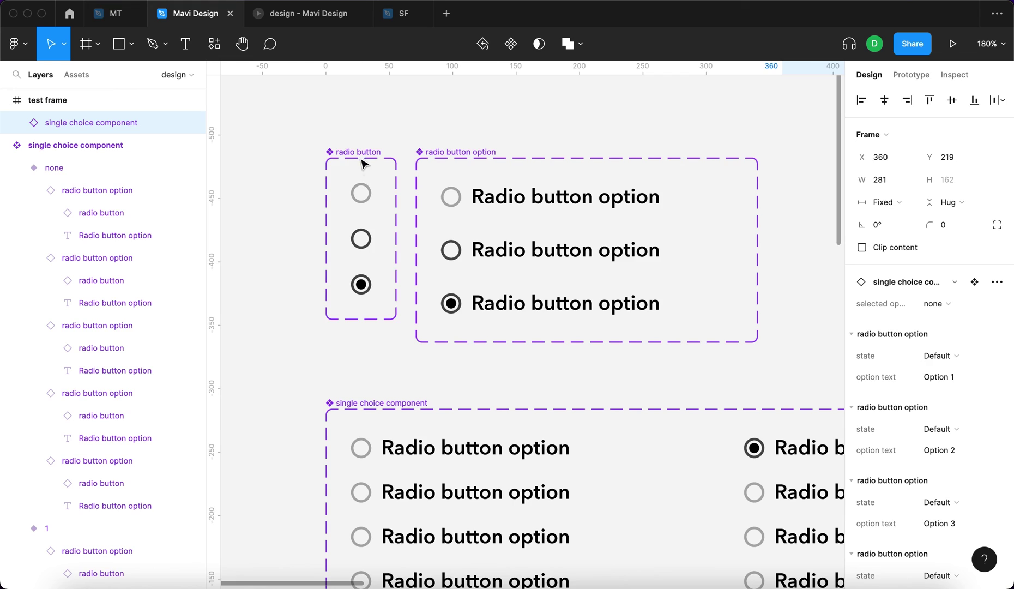
double_click(361, 284)
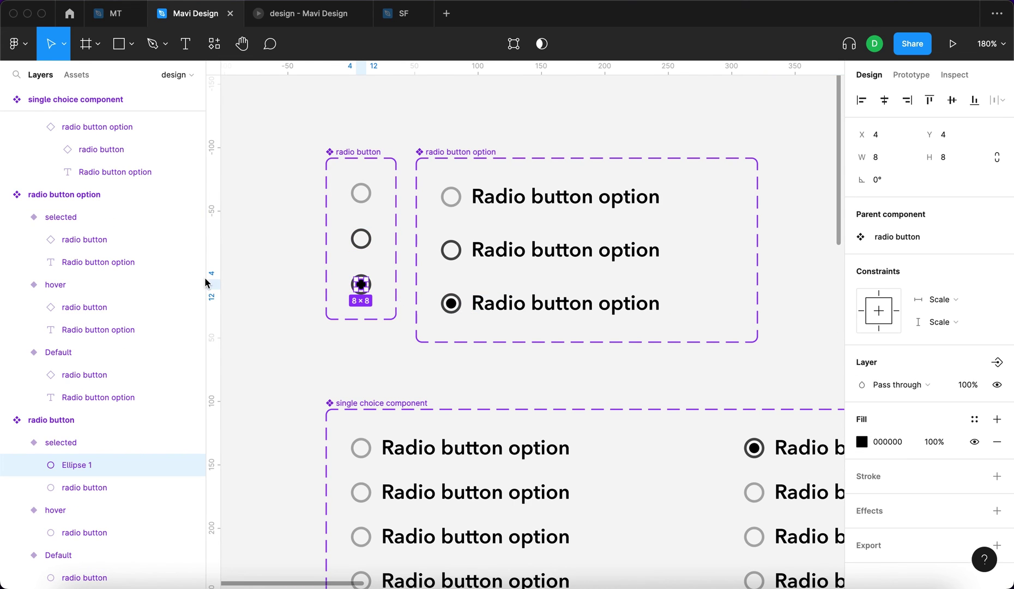
click(861, 442)
drag(772, 425, 783, 422)
drag(844, 345, 860, 328)
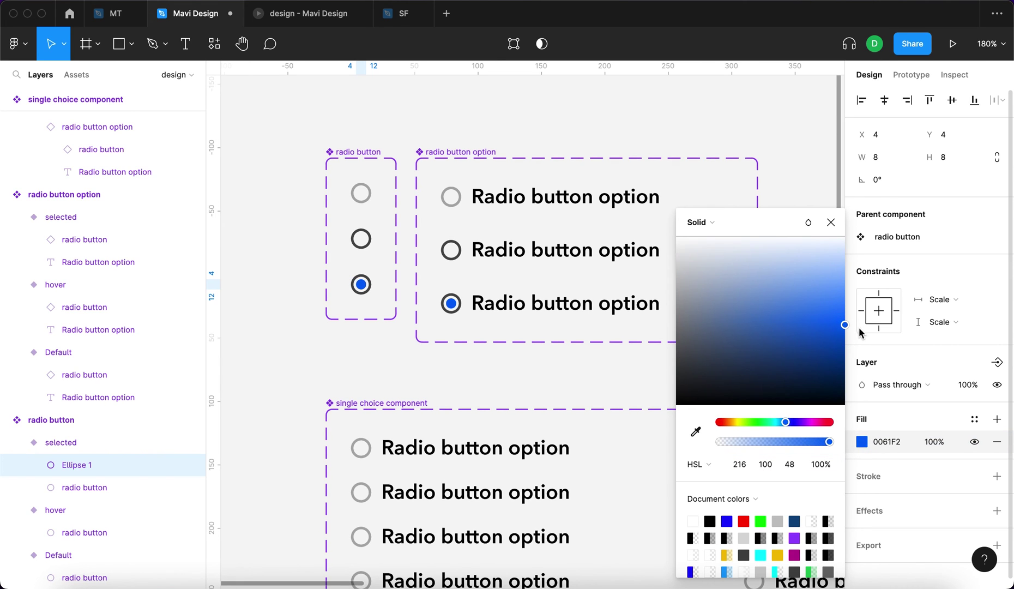
click(480, 382)
Check the dot colour across the single choice variants, and test selecting each of the five options in the prototype preview
scroll(480, 394, down, 5)
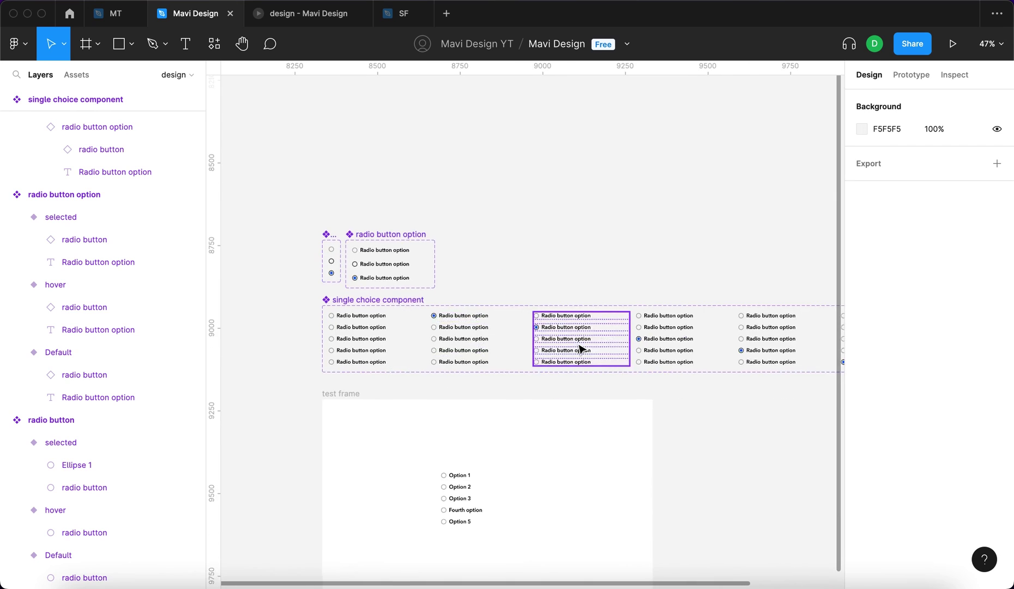
scroll(779, 357, up, 5)
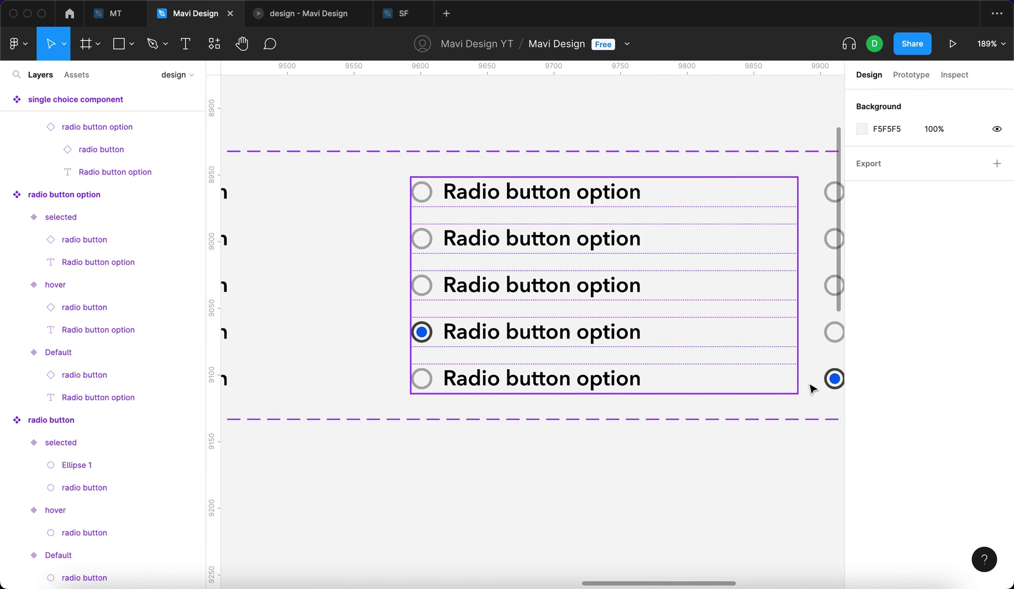
scroll(780, 360, down, 10)
scroll(713, 375, down, 3)
scroll(433, 376, up, 3)
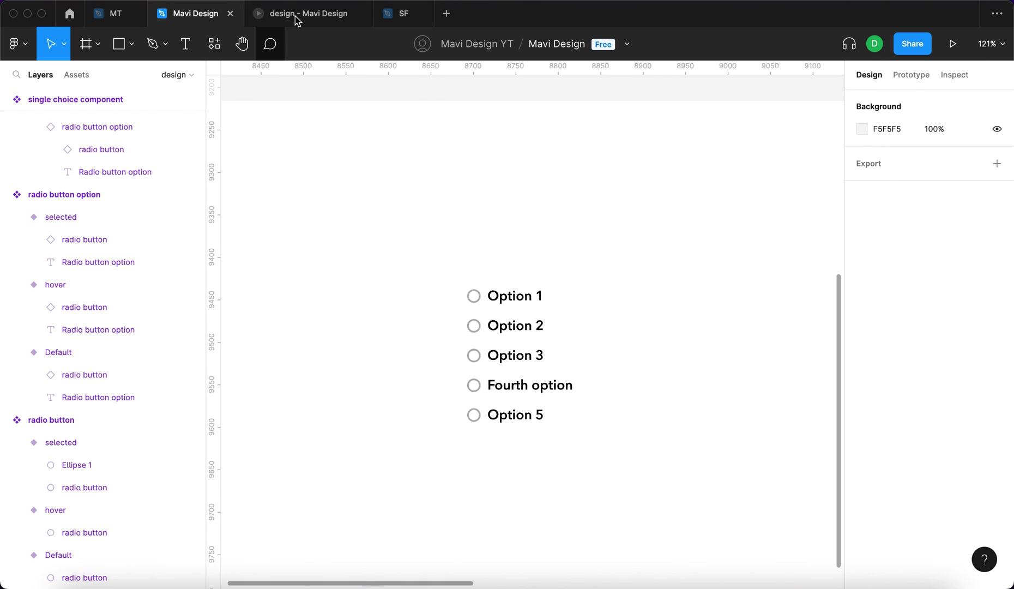
click(295, 15)
click(649, 216)
click(459, 284)
click(466, 308)
click(412, 260)
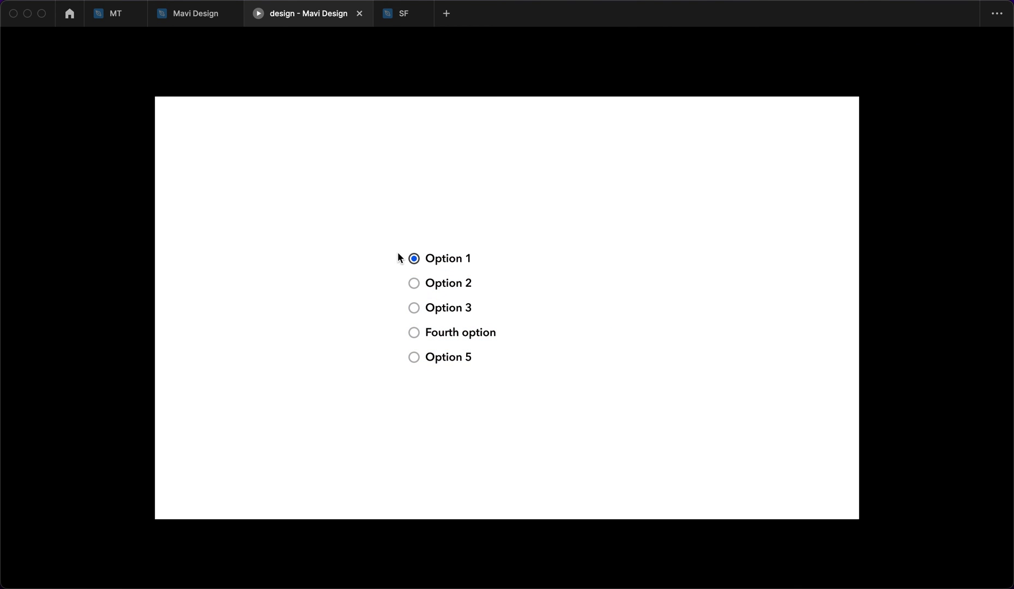
click(467, 339)
click(448, 357)
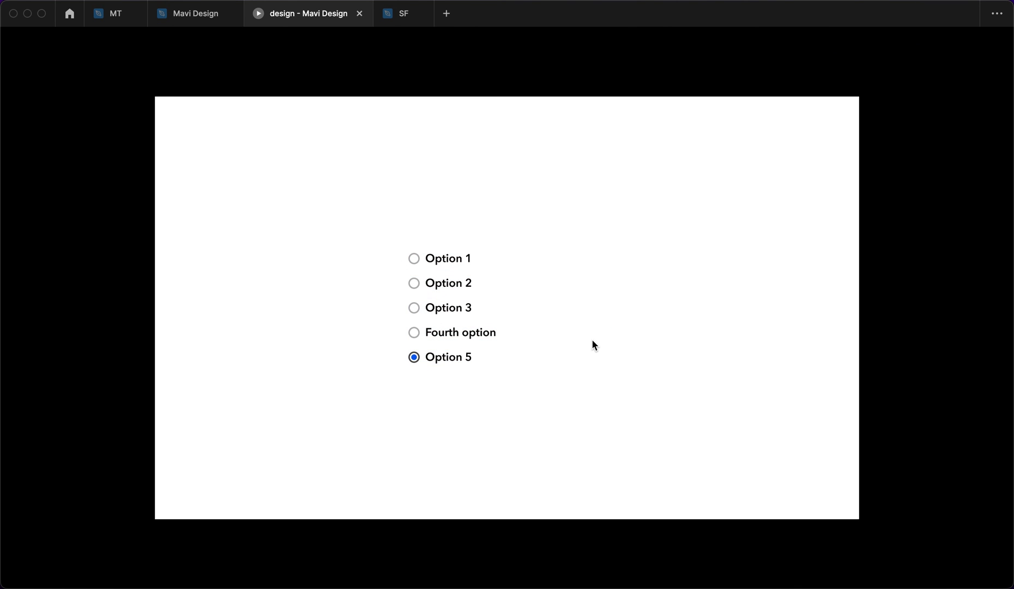
Recolour the label text of the Default variant in the radio button option component from black to a neutral grey
click(190, 14)
scroll(514, 194, up, 3)
scroll(512, 207, down, 5)
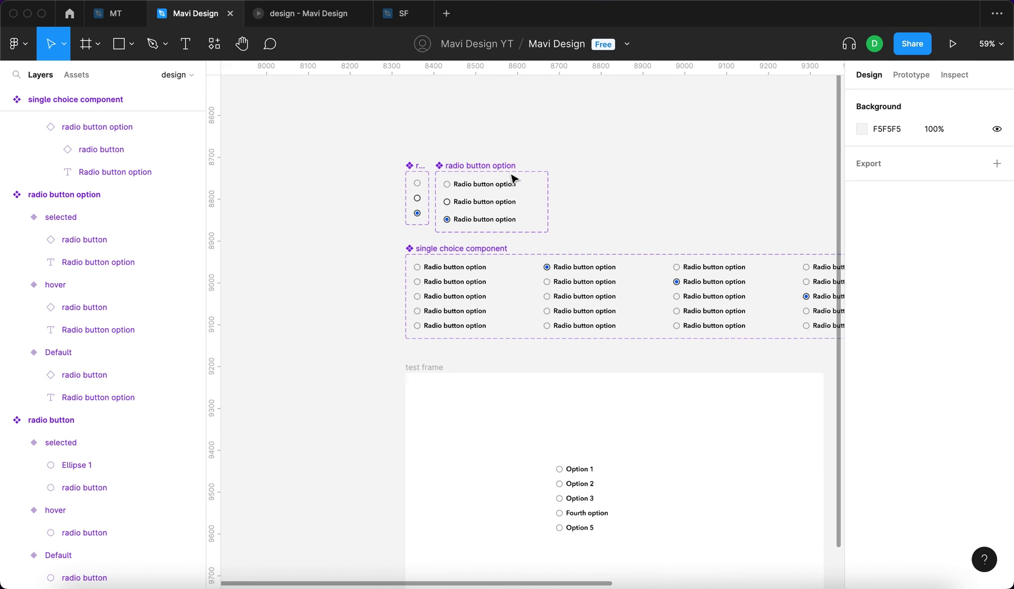
scroll(467, 180, up, 6)
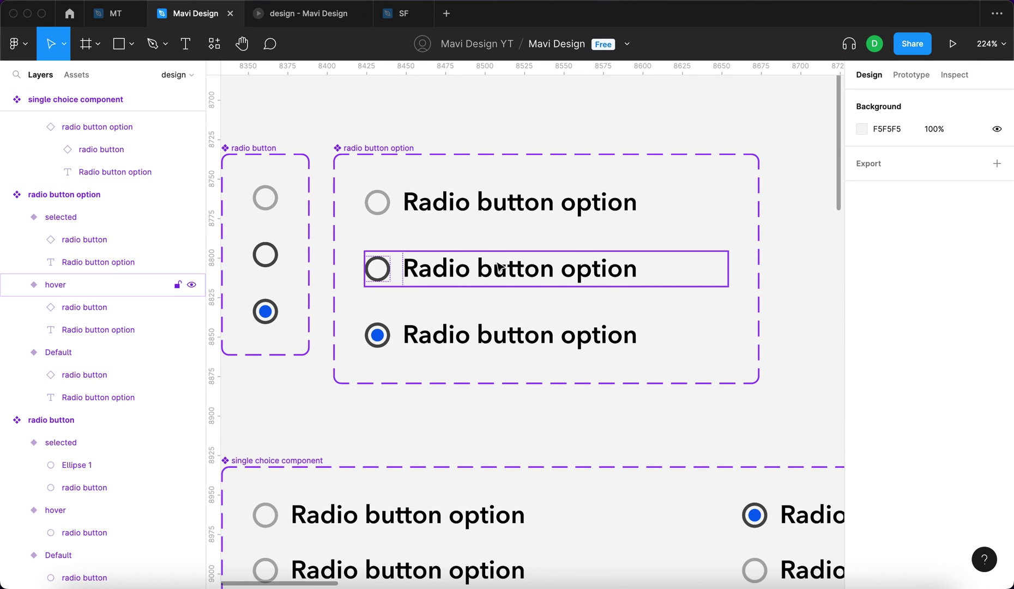
double_click(497, 205)
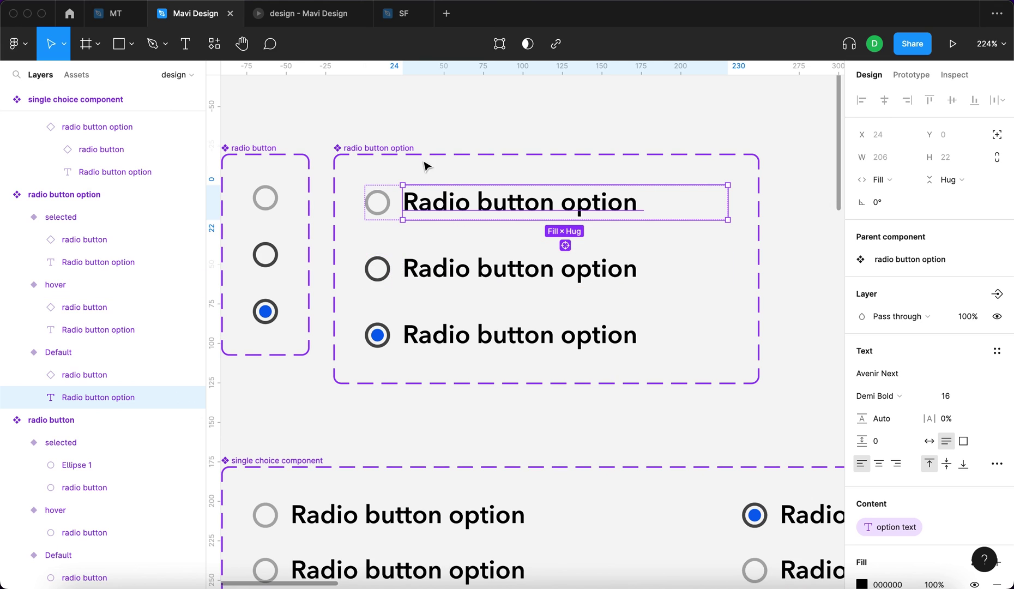
scroll(887, 335, down, 3)
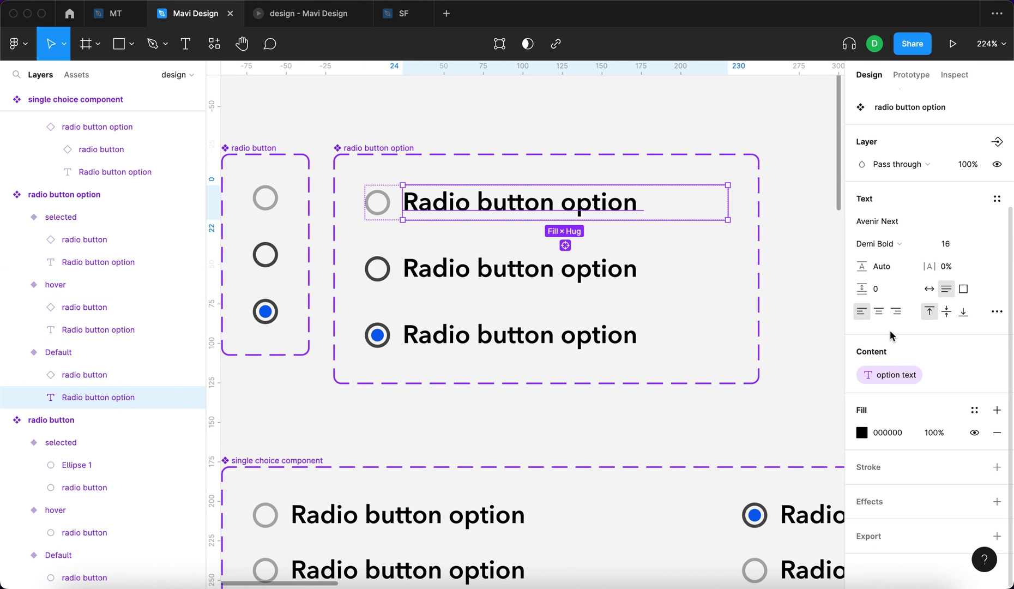
click(861, 432)
drag(701, 346, 654, 344)
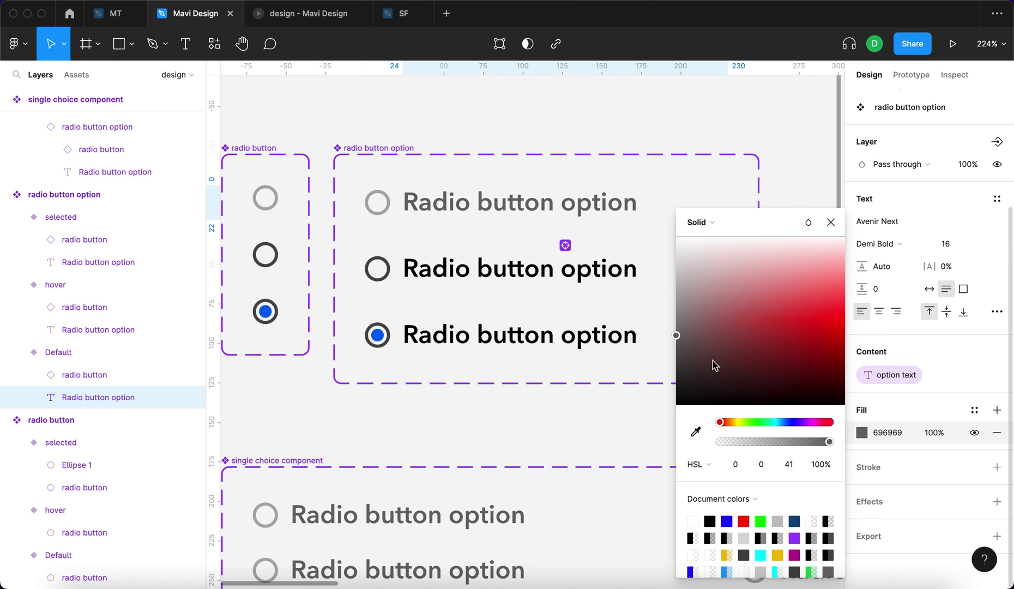
key(ctrl+Tab)
click(189, 12)
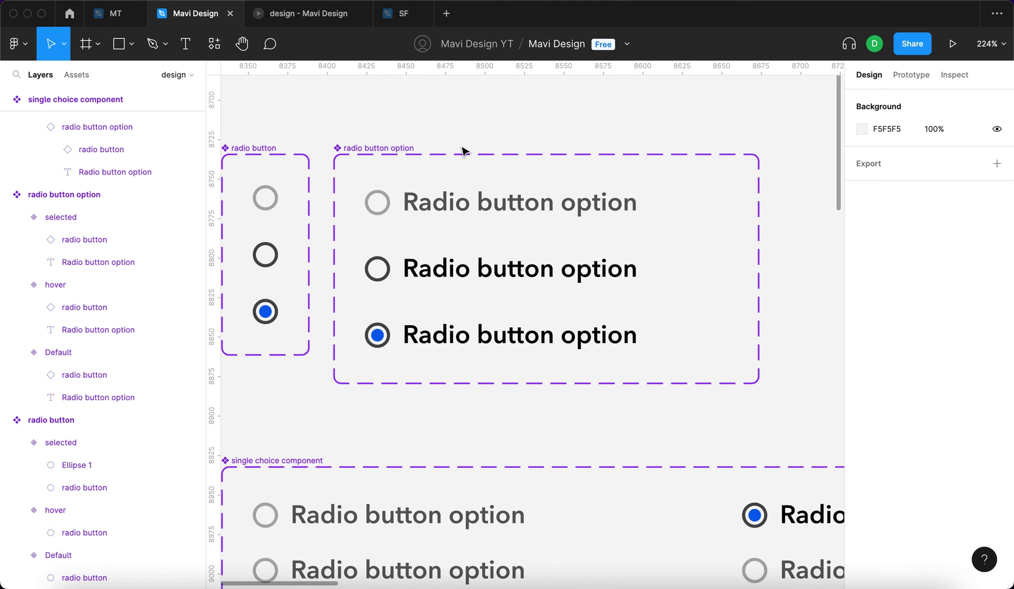
double_click(464, 201)
click(781, 227)
Preview the recoloured labels in the test frame prototype and test selecting Option 1, Fourth option, Option 2 and Option 5
scroll(781, 226, down, 5)
scroll(783, 226, down, 3)
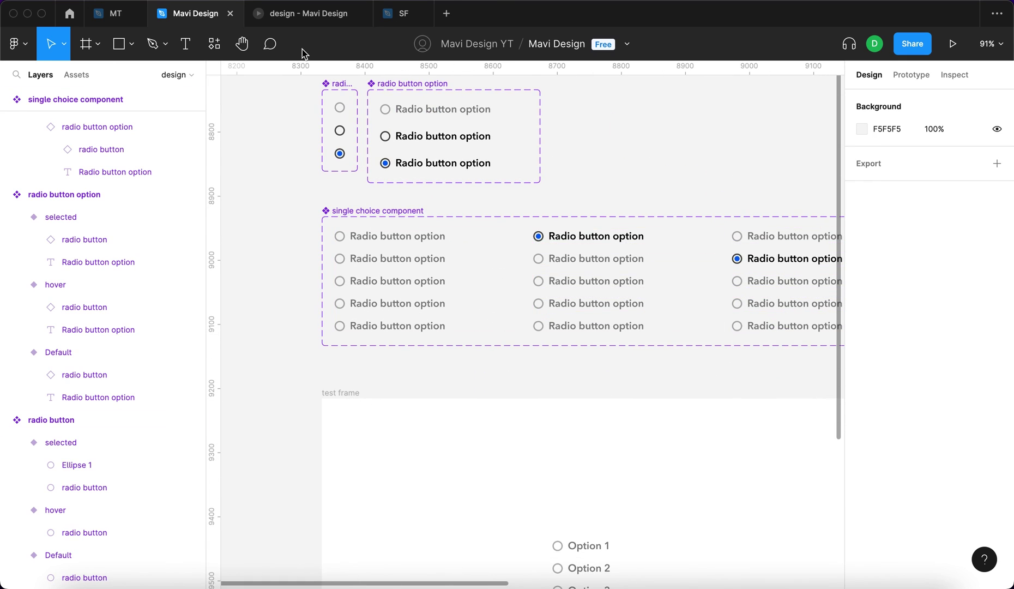
click(304, 15)
click(670, 257)
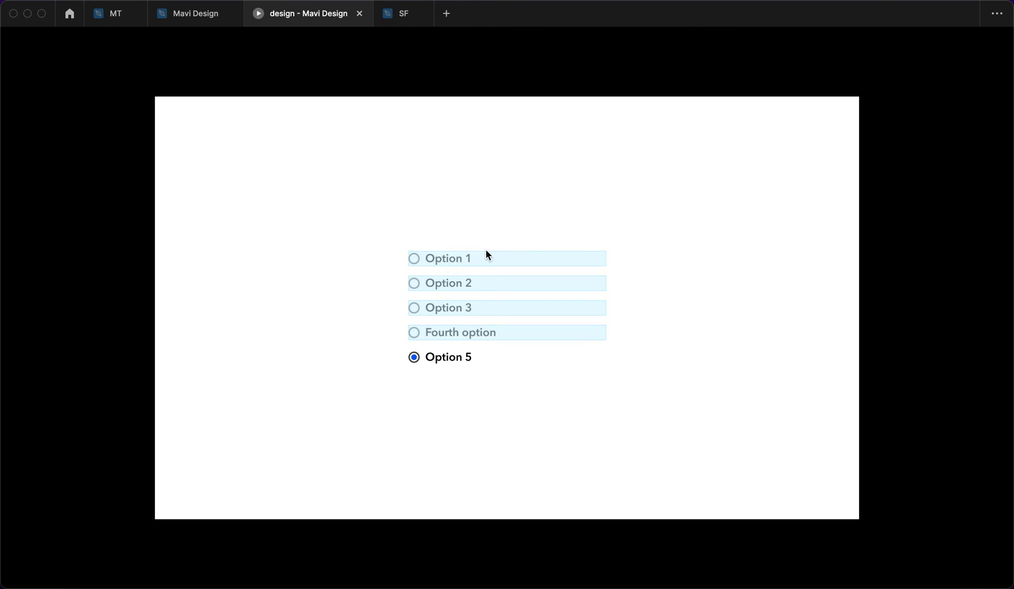
click(474, 262)
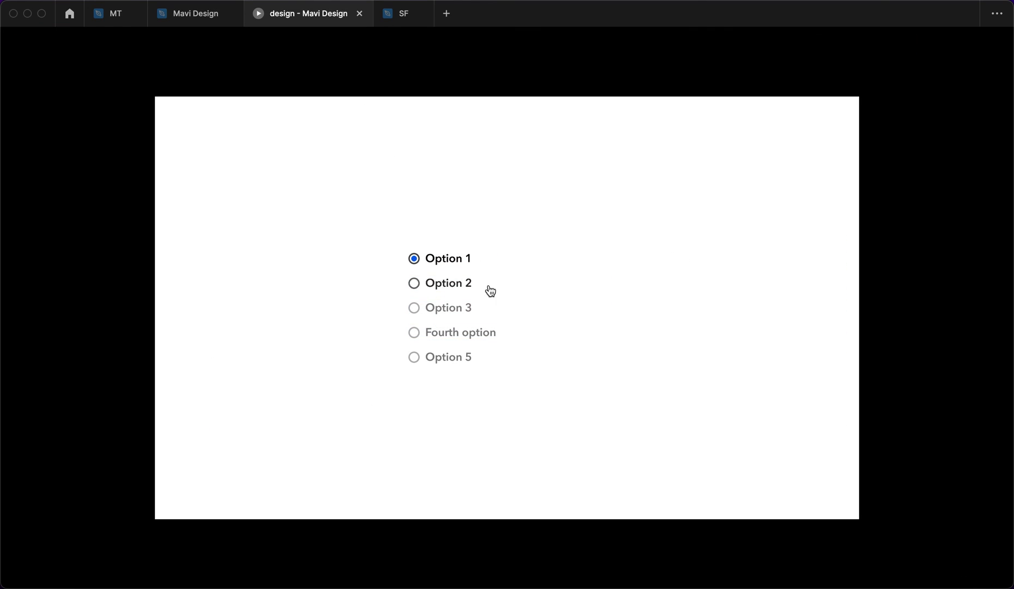
click(464, 334)
click(453, 292)
click(415, 287)
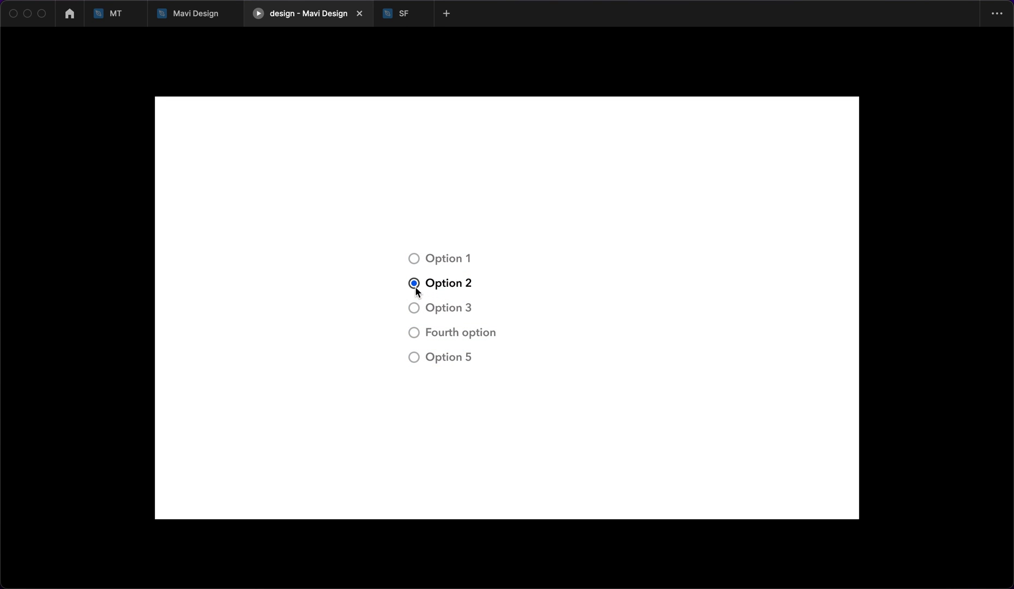
key(Down)
key(Down)
click(457, 359)
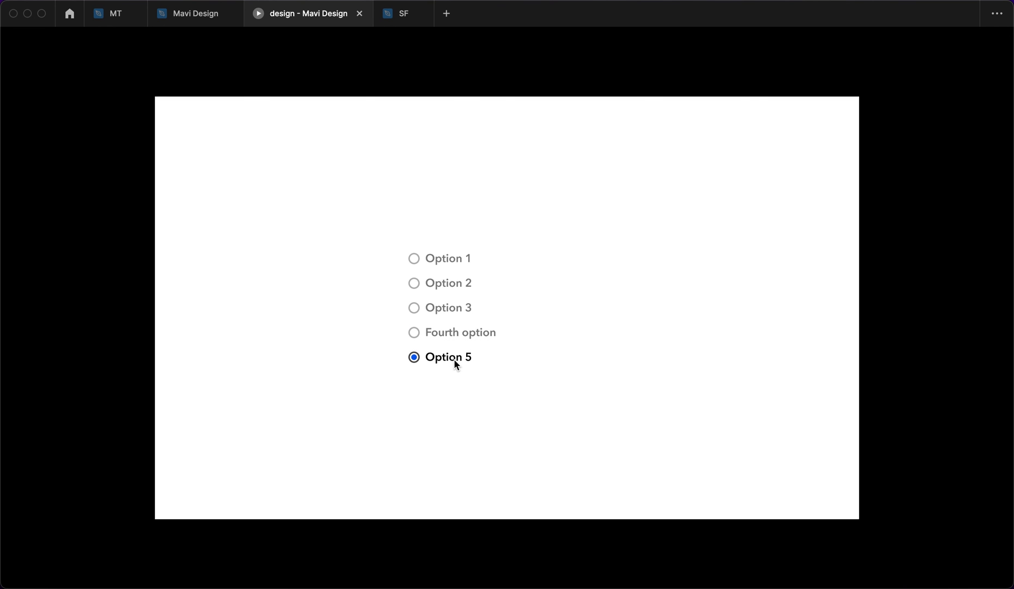